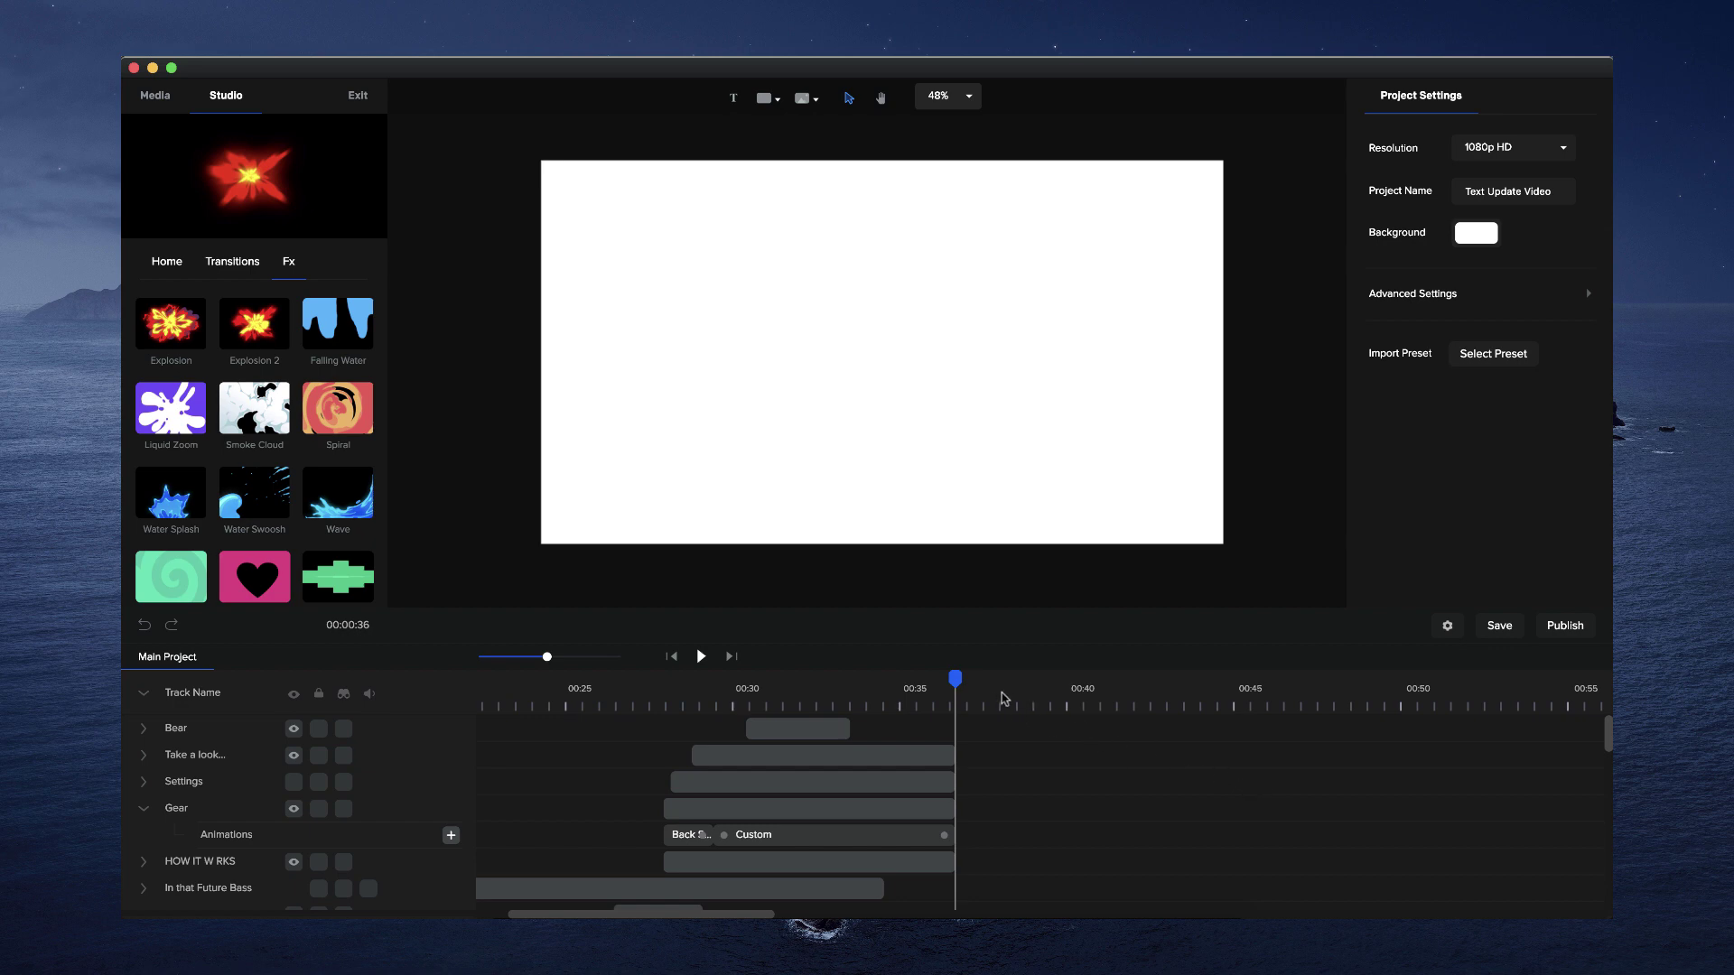
Scrub back through the earlier scenes, then park the playhead at about 00:38, past the last clips
{"action": "left_click_drag", "start_coordinate": [803, 688], "coordinate": [803, 680]}
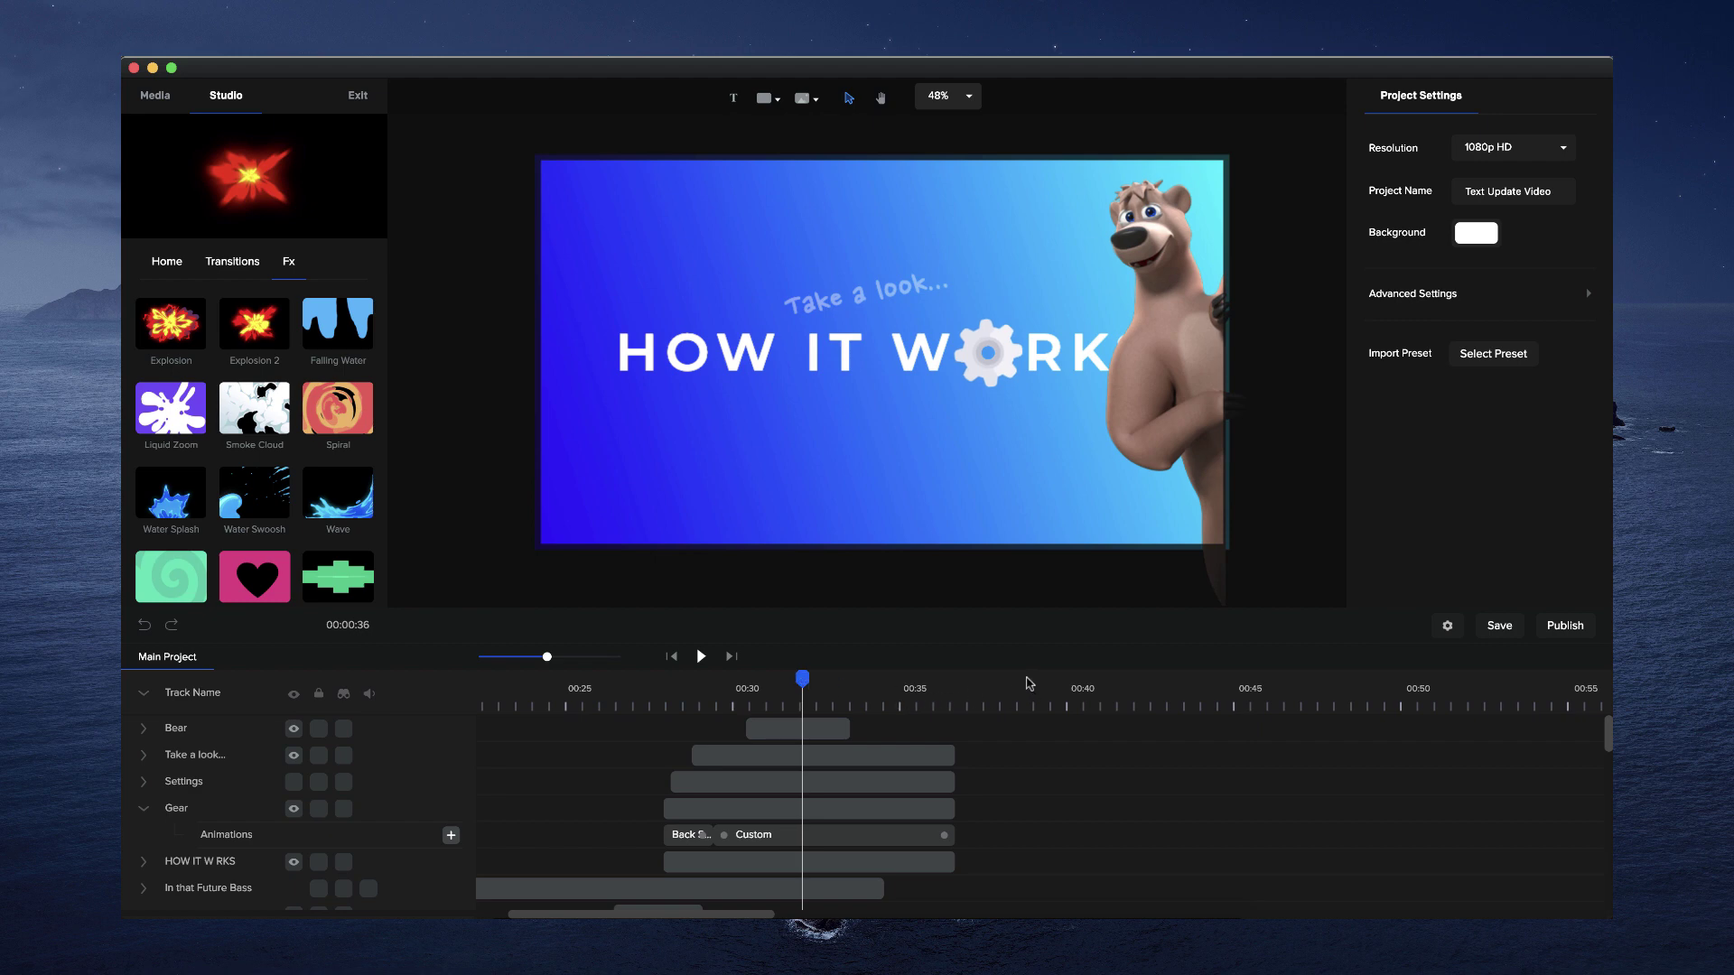
{"action": "left_click", "coordinate": [1028, 683]}
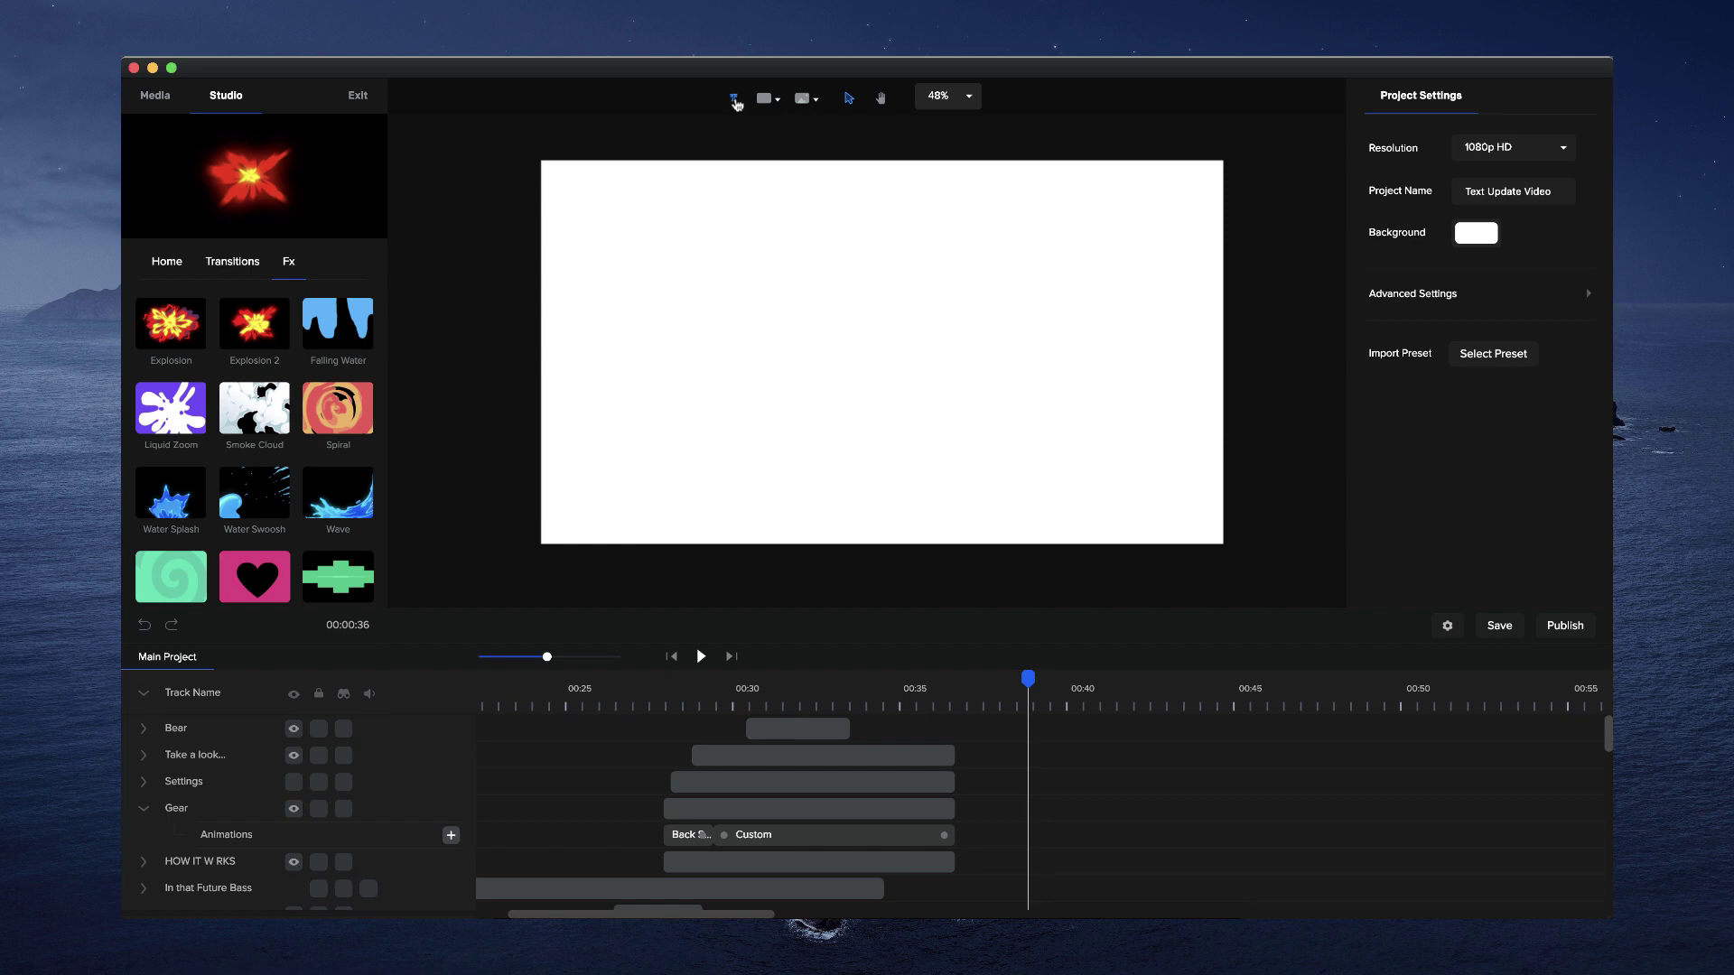
Add a new text element, colour it black and drag it to the canvas centre
{"action": "left_click", "coordinate": [736, 101]}
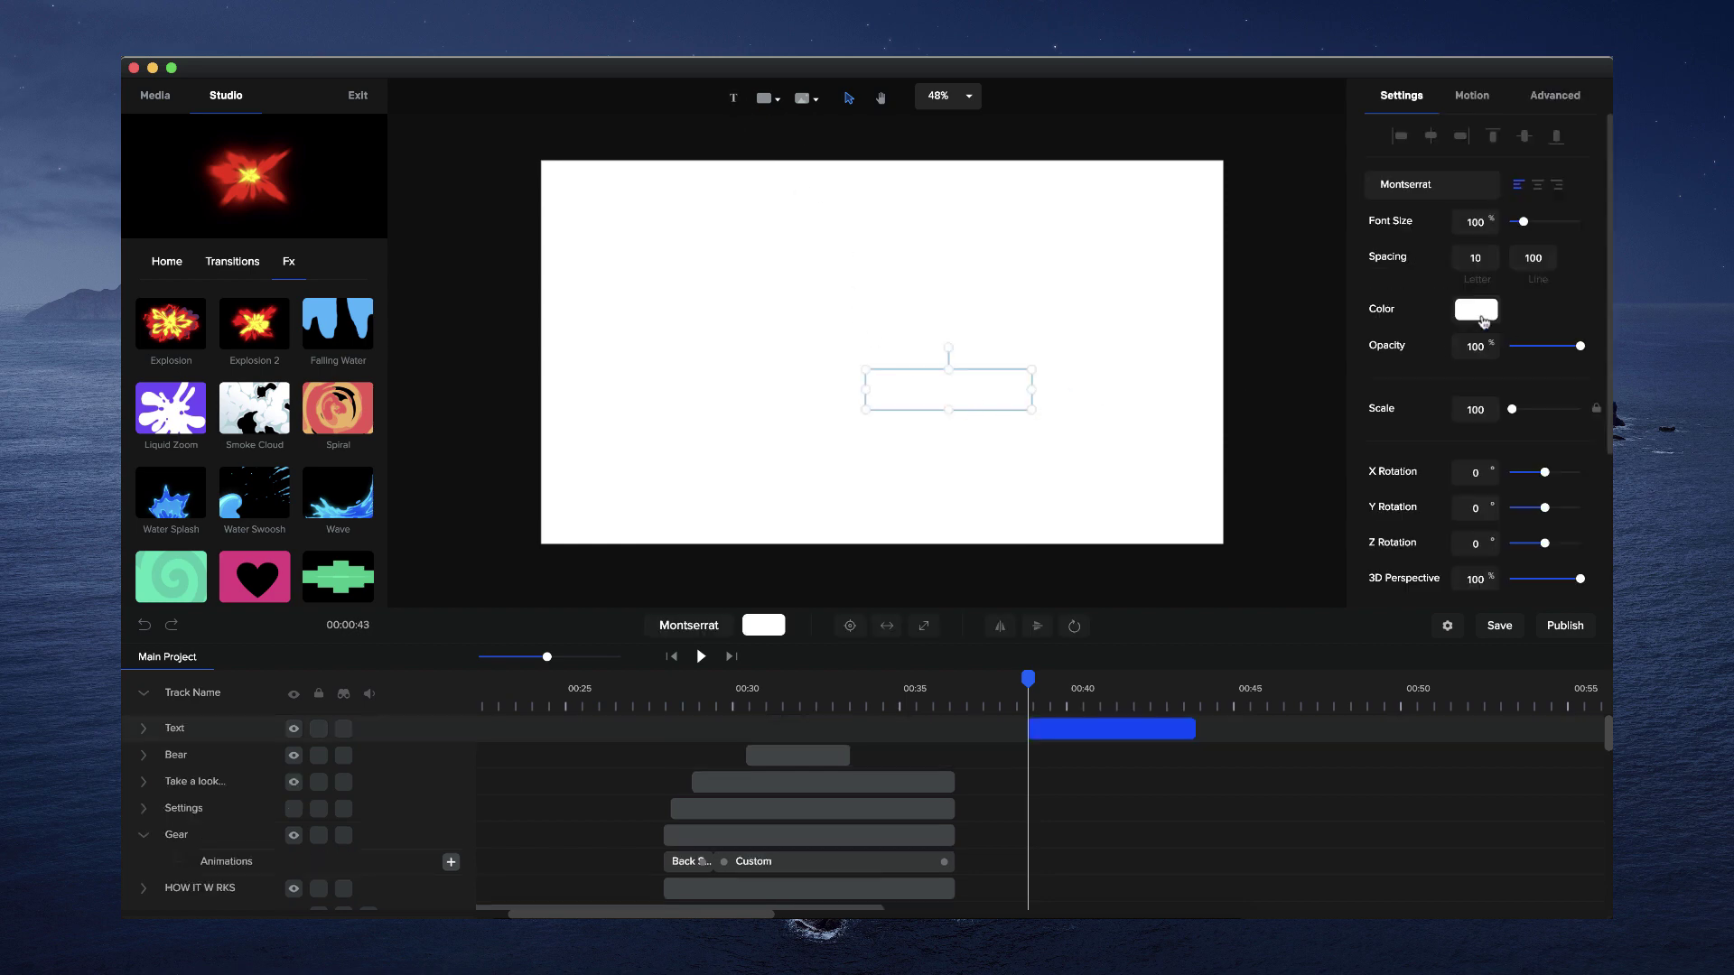
{"action": "left_click", "coordinate": [1478, 312]}
{"action": "left_click", "coordinate": [1368, 271]}
{"action": "left_click", "coordinate": [1554, 102]}
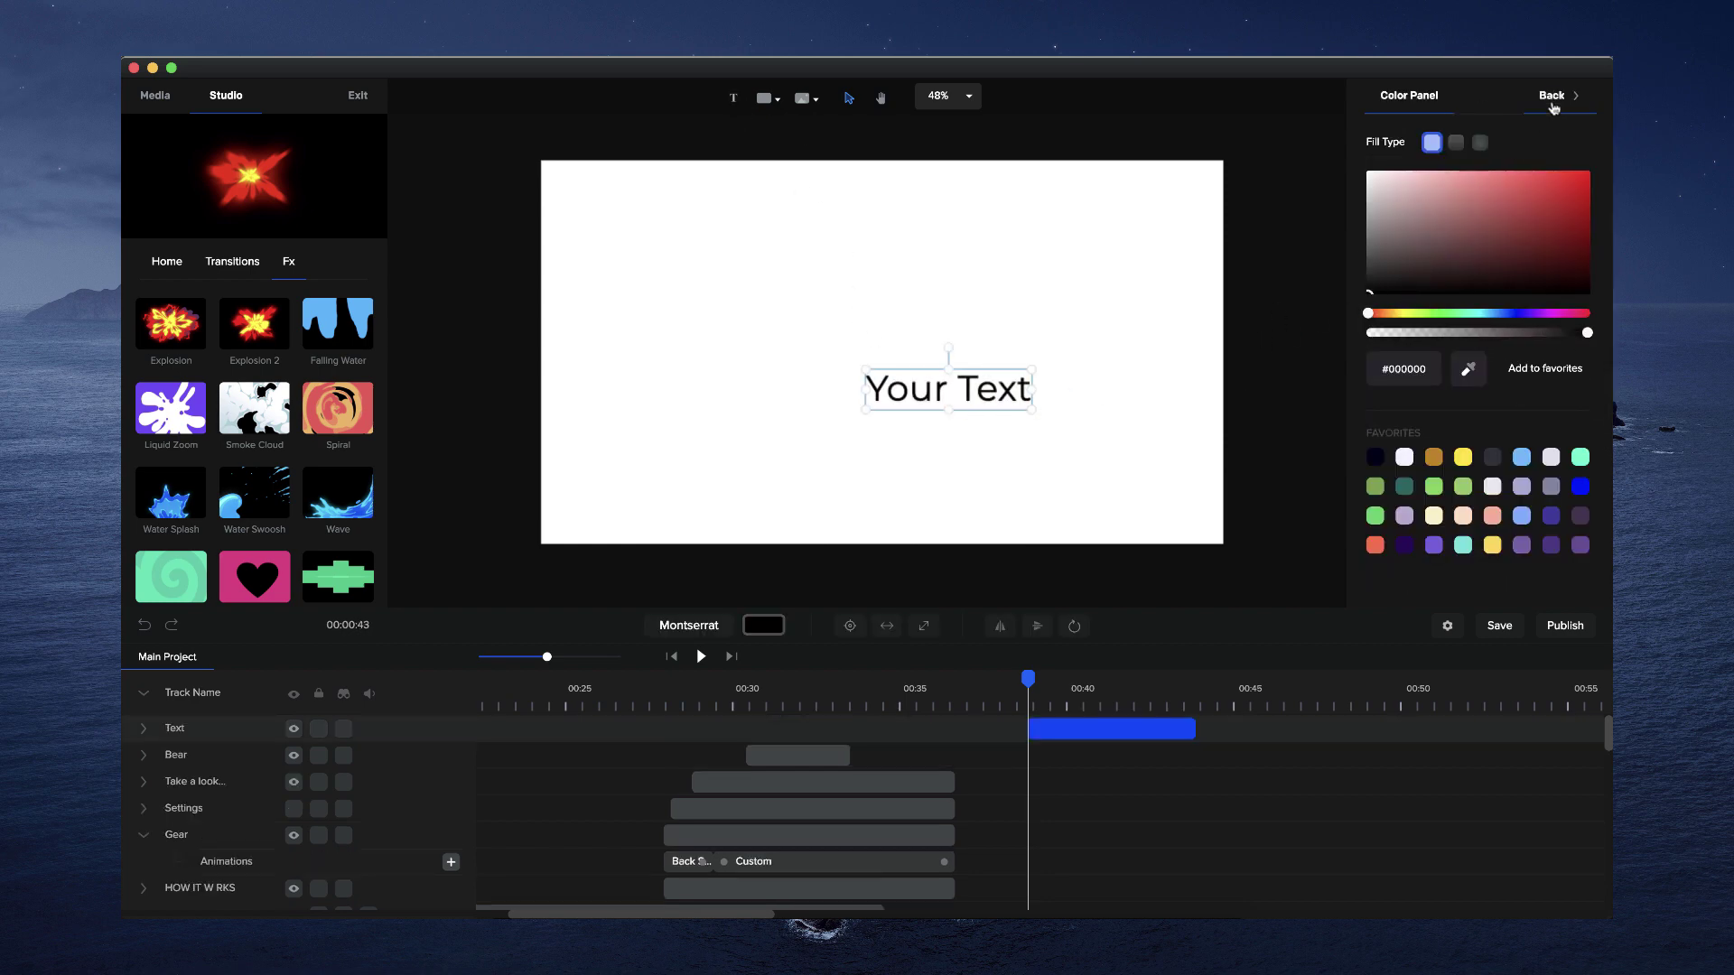
{"action": "left_click_drag", "start_coordinate": [966, 390], "coordinate": [881, 366]}
Replace the placeholder with 'What can you create?' and centre-align it
{"action": "double_click", "coordinate": [879, 361]}
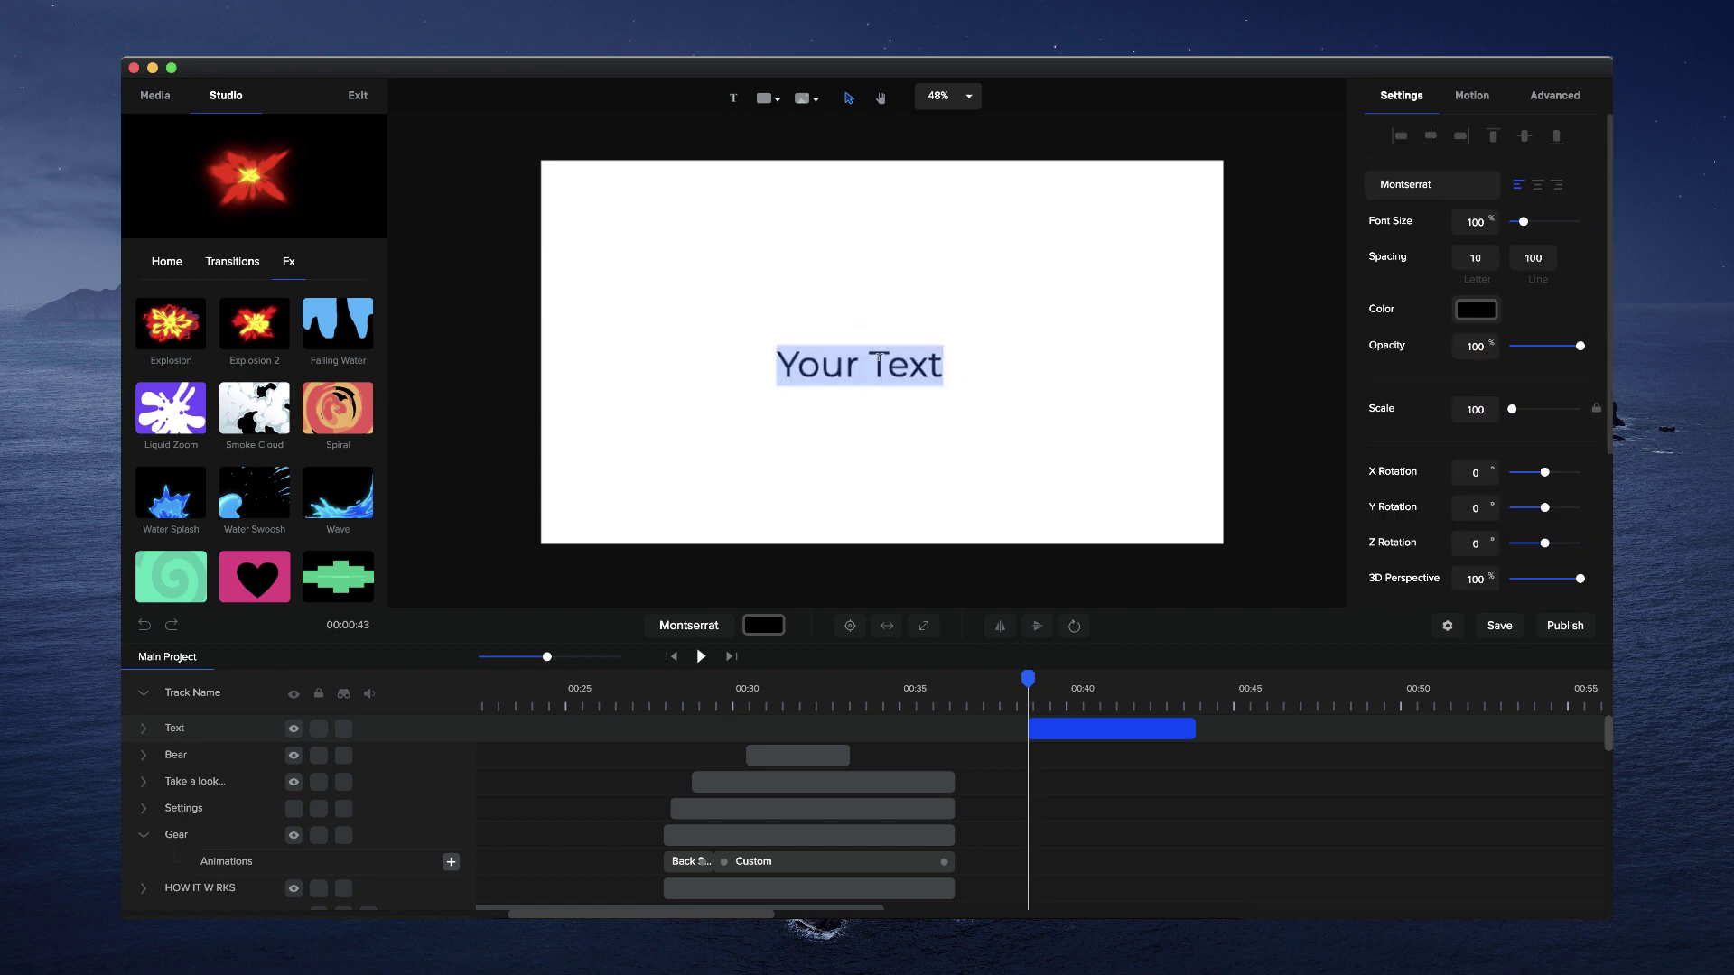
{"action": "type", "text": "What yo"}
{"action": "key", "text": "BackSpace"}
{"action": "key", "text": "BackSpace"}
{"action": "type", "text": "c"}
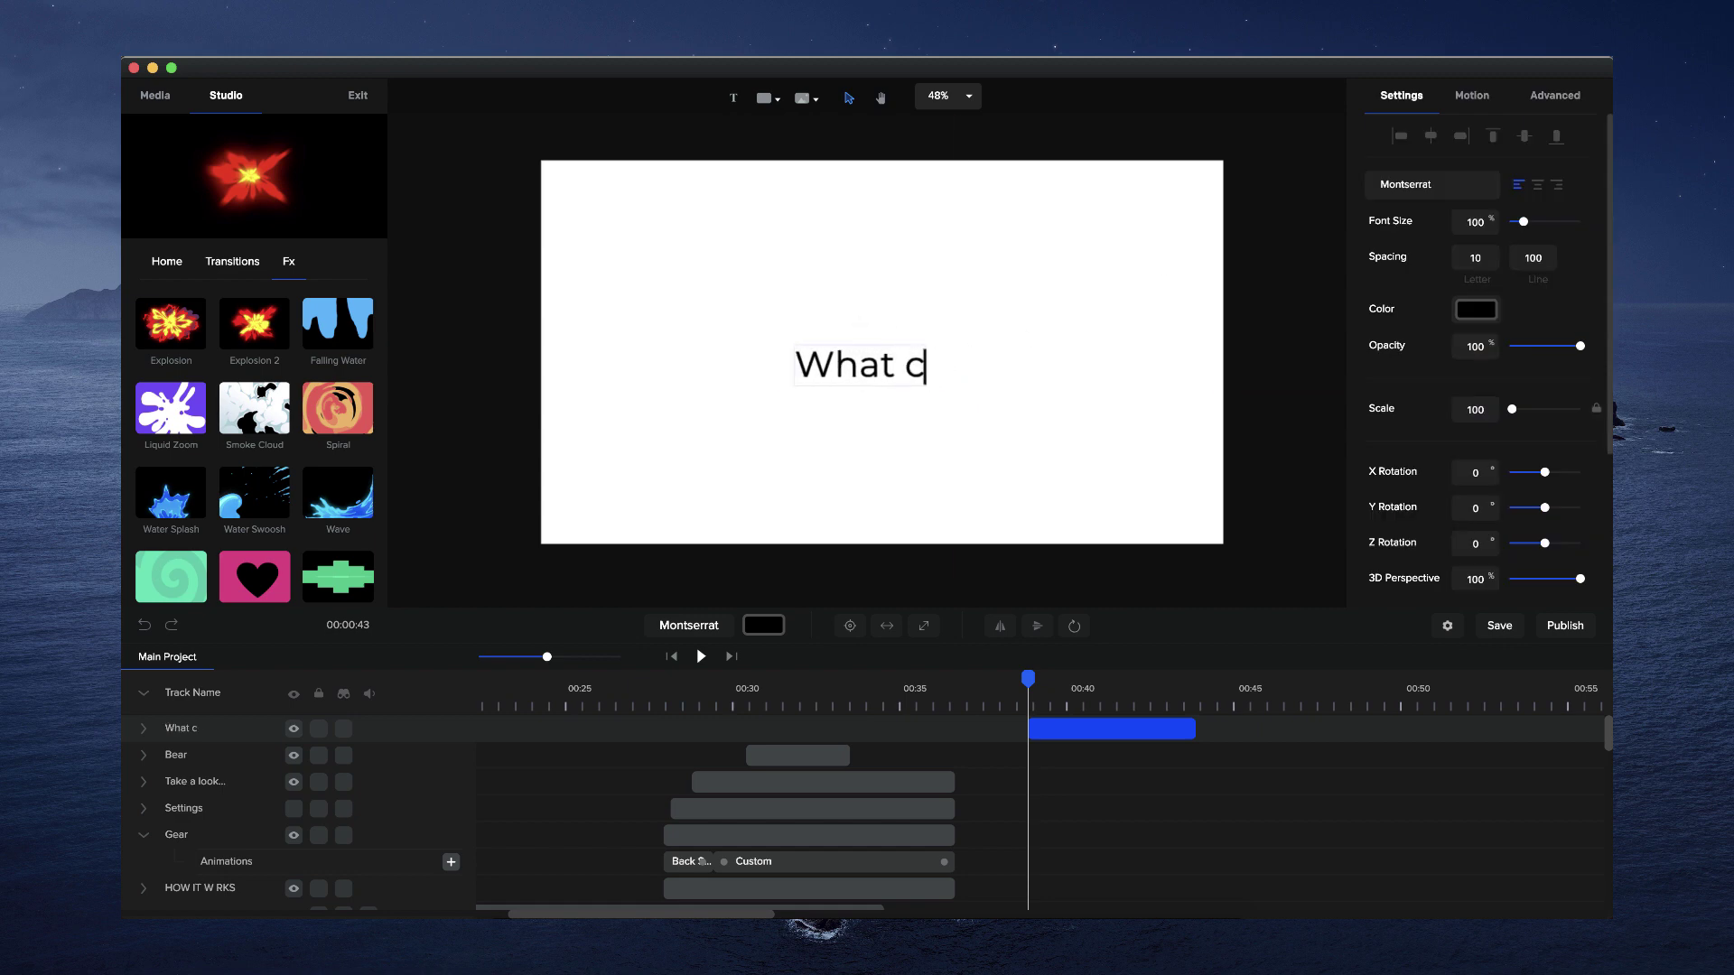
{"action": "type", "text": "an you create?"}
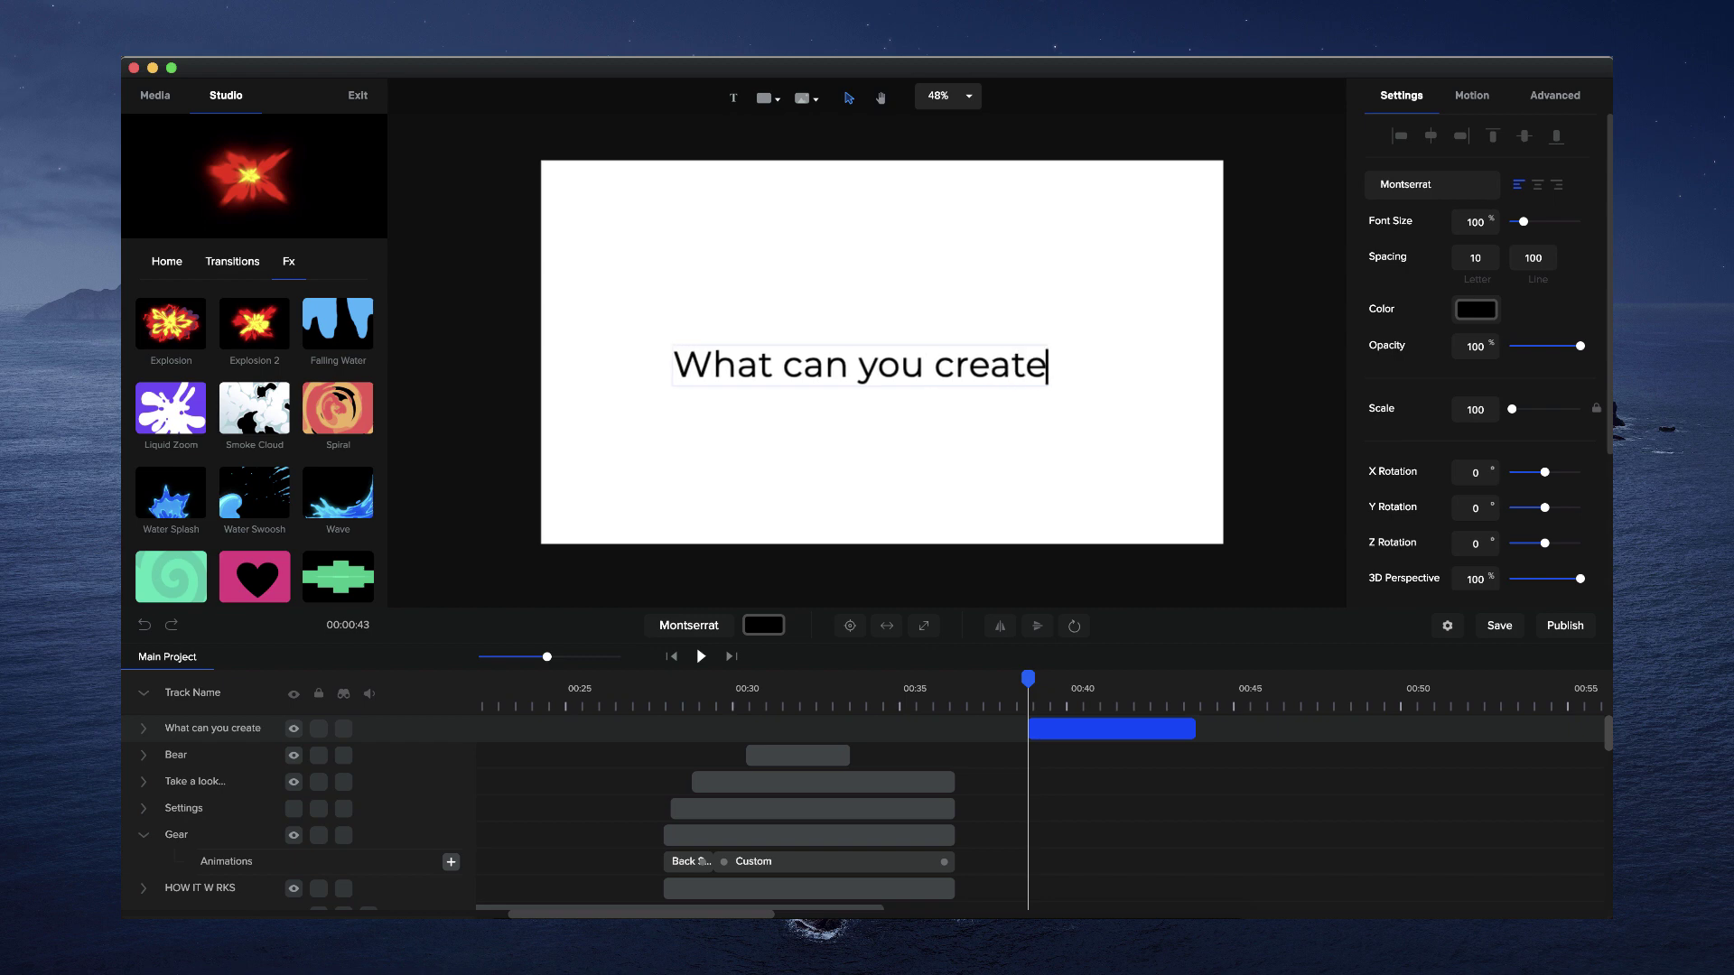
{"action": "left_click", "coordinate": [850, 627]}
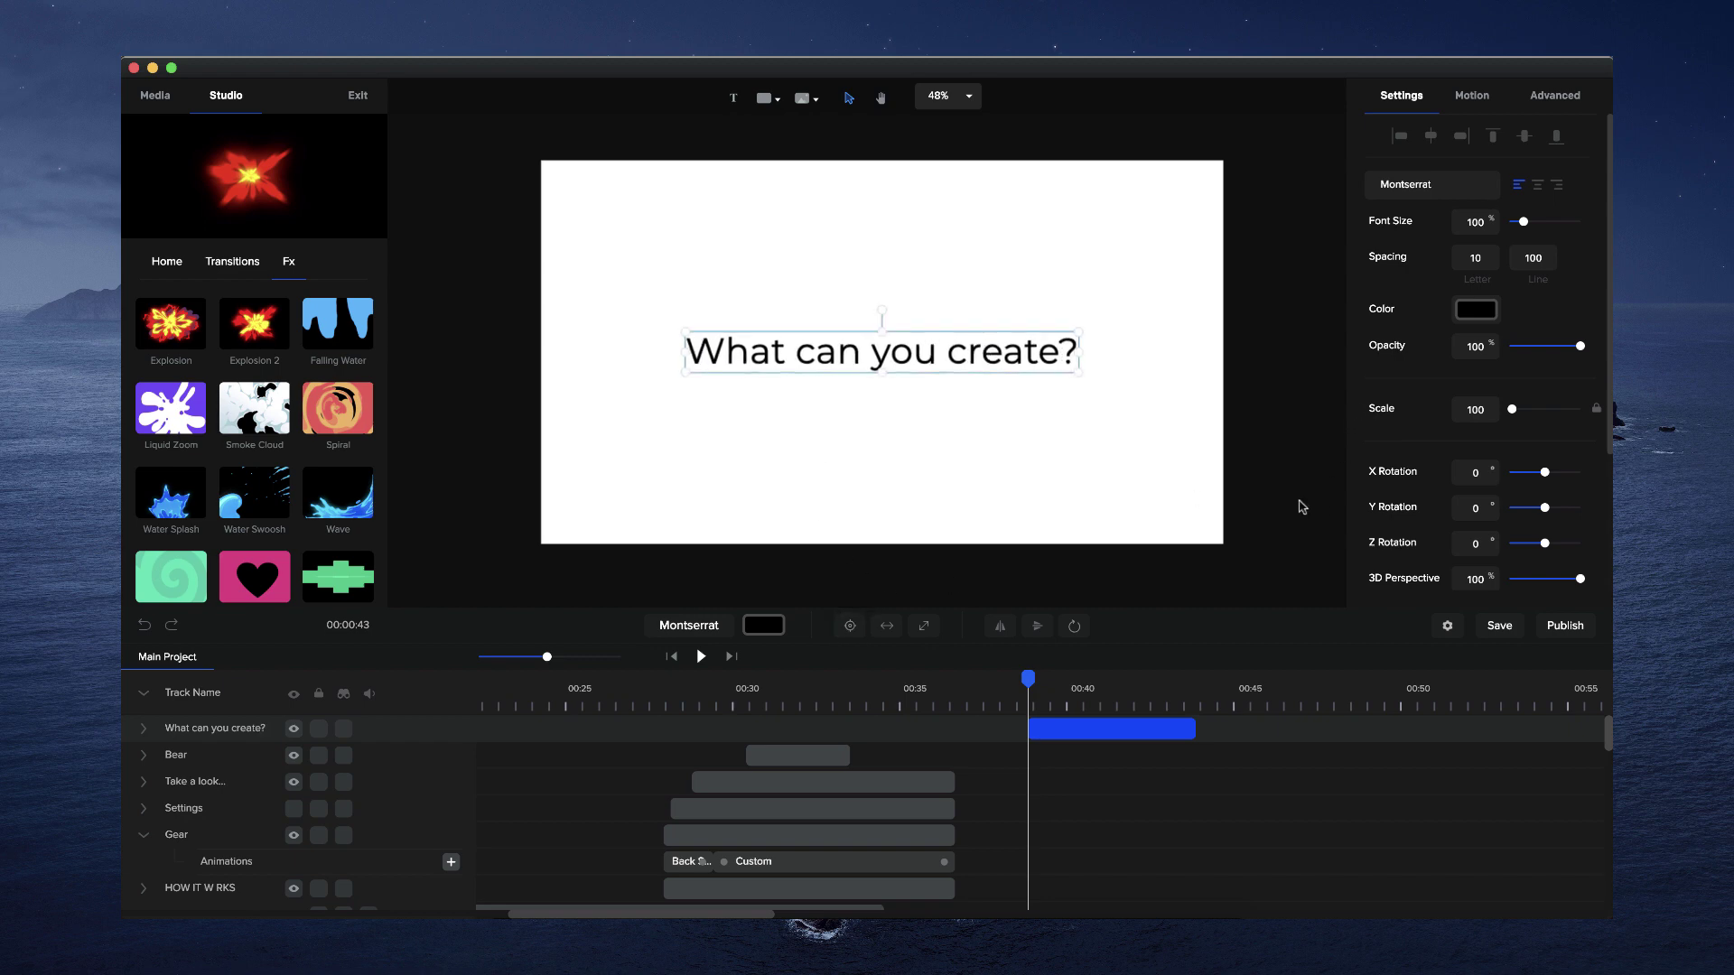
Apply the Back Slide Top entrance preset from the Motion In list and play a preview
{"action": "left_click", "coordinate": [1486, 102]}
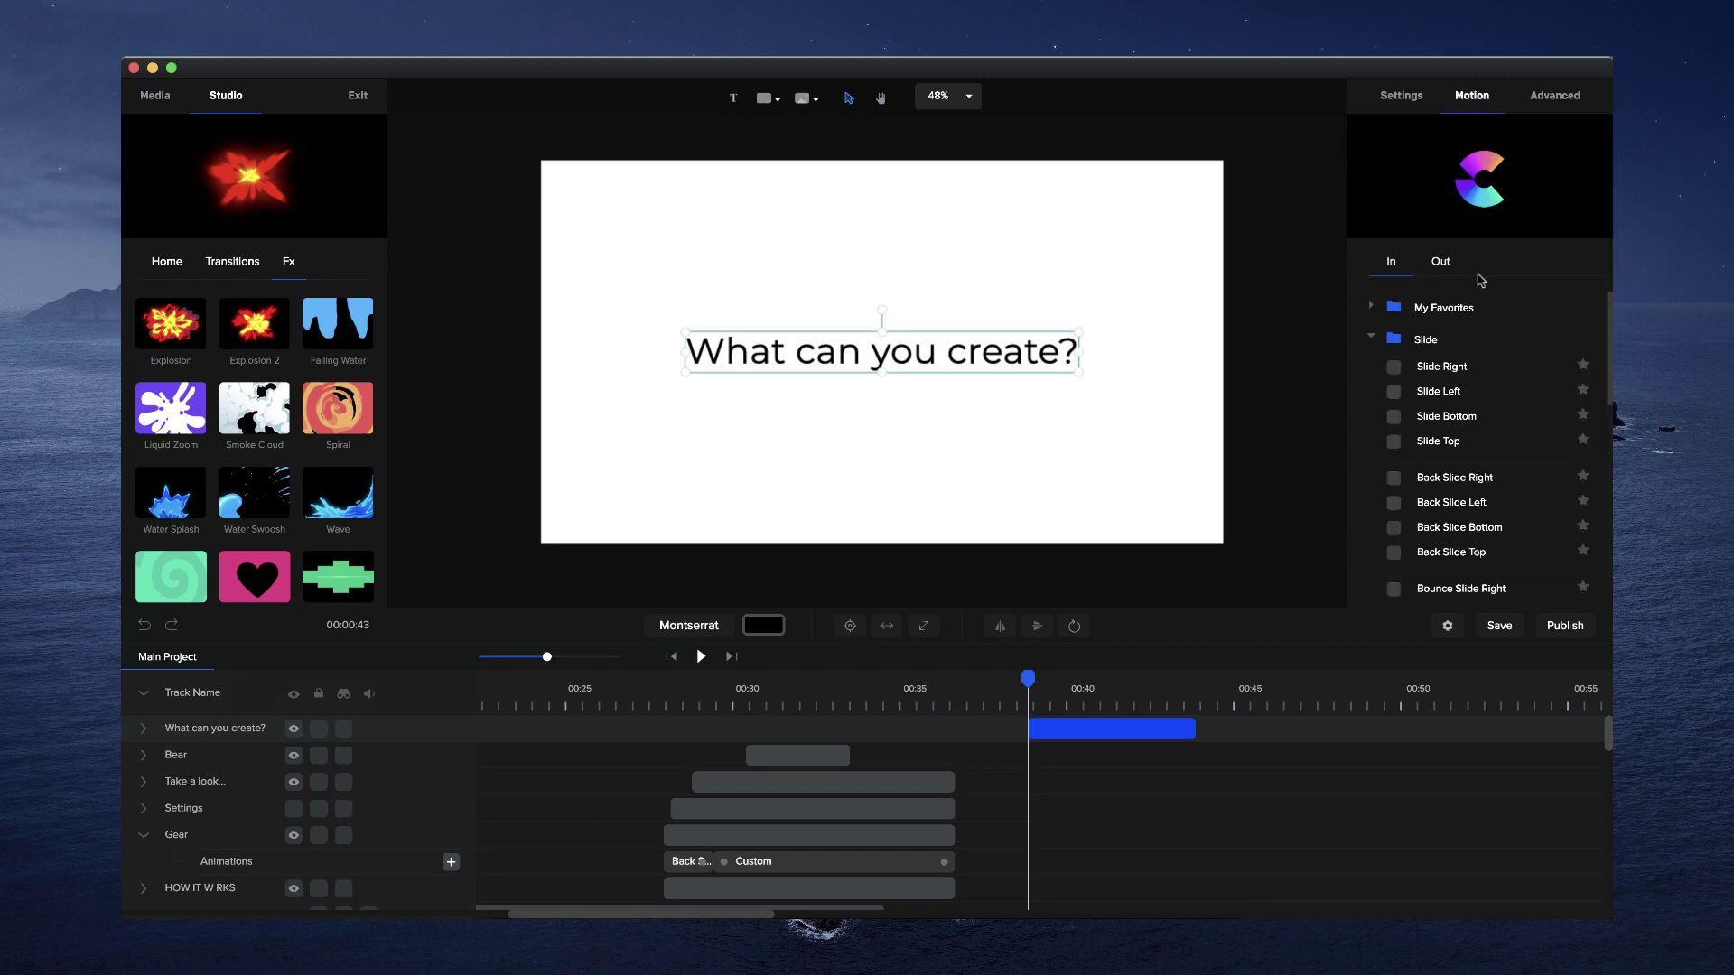
{"action": "scroll", "coordinate": [1467, 438], "scroll_direction": "down", "scroll_amount": 1}
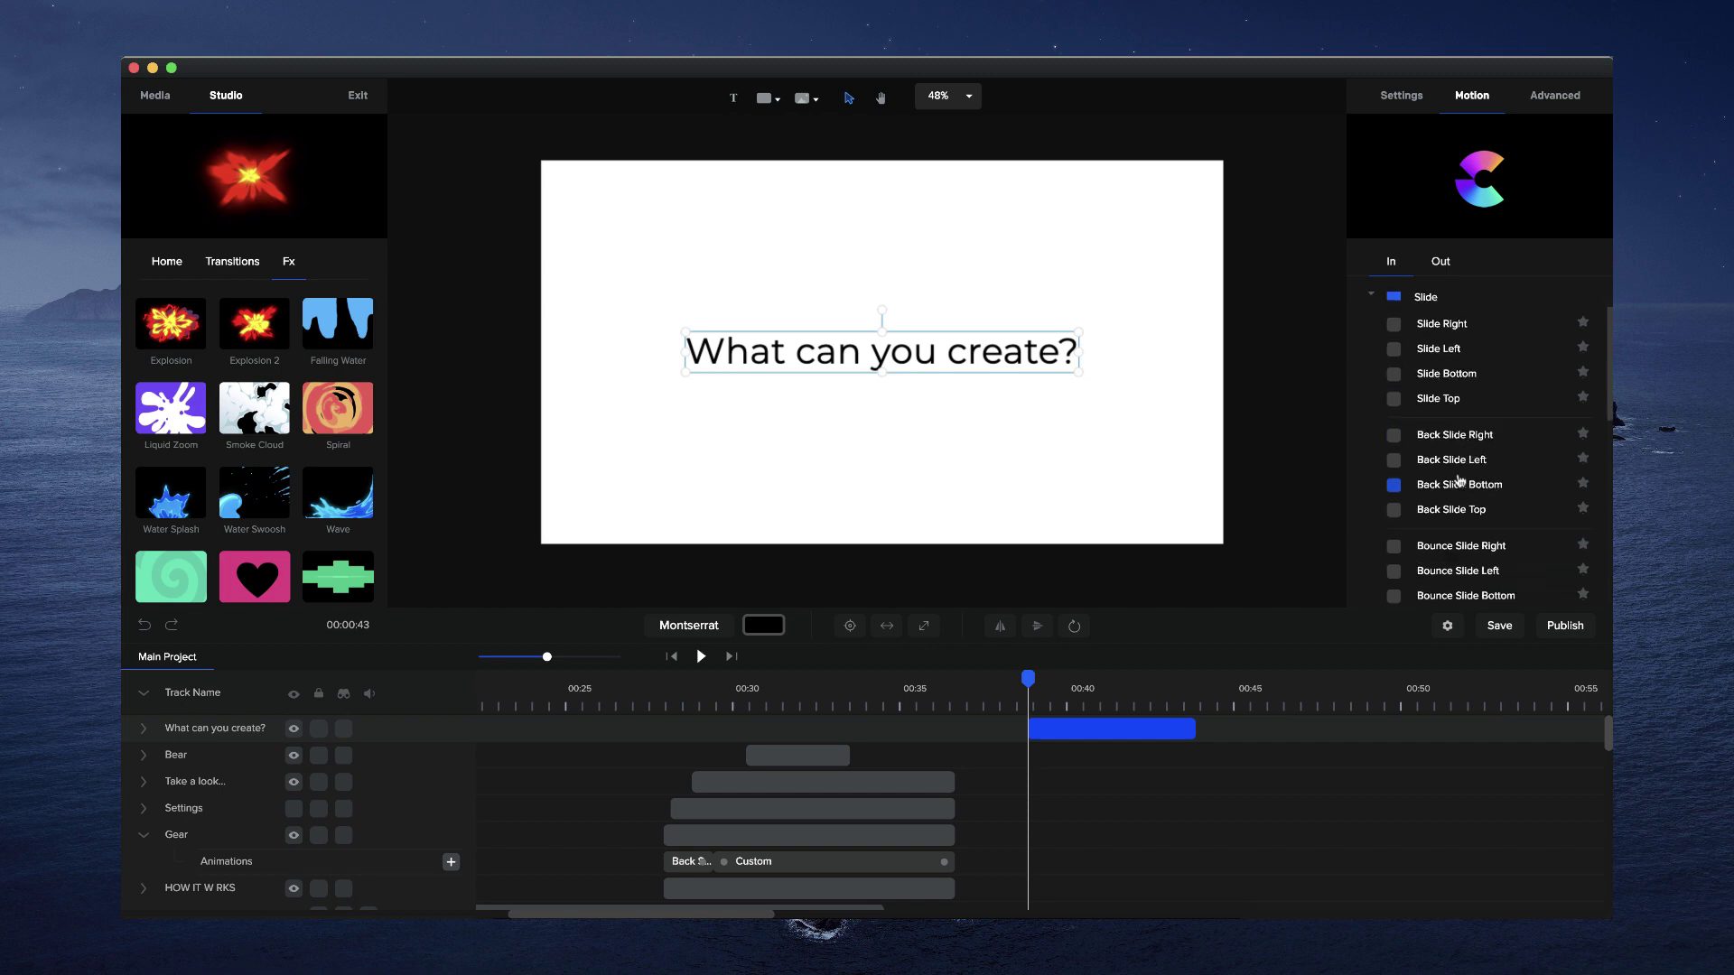
{"action": "left_click", "coordinate": [1394, 511]}
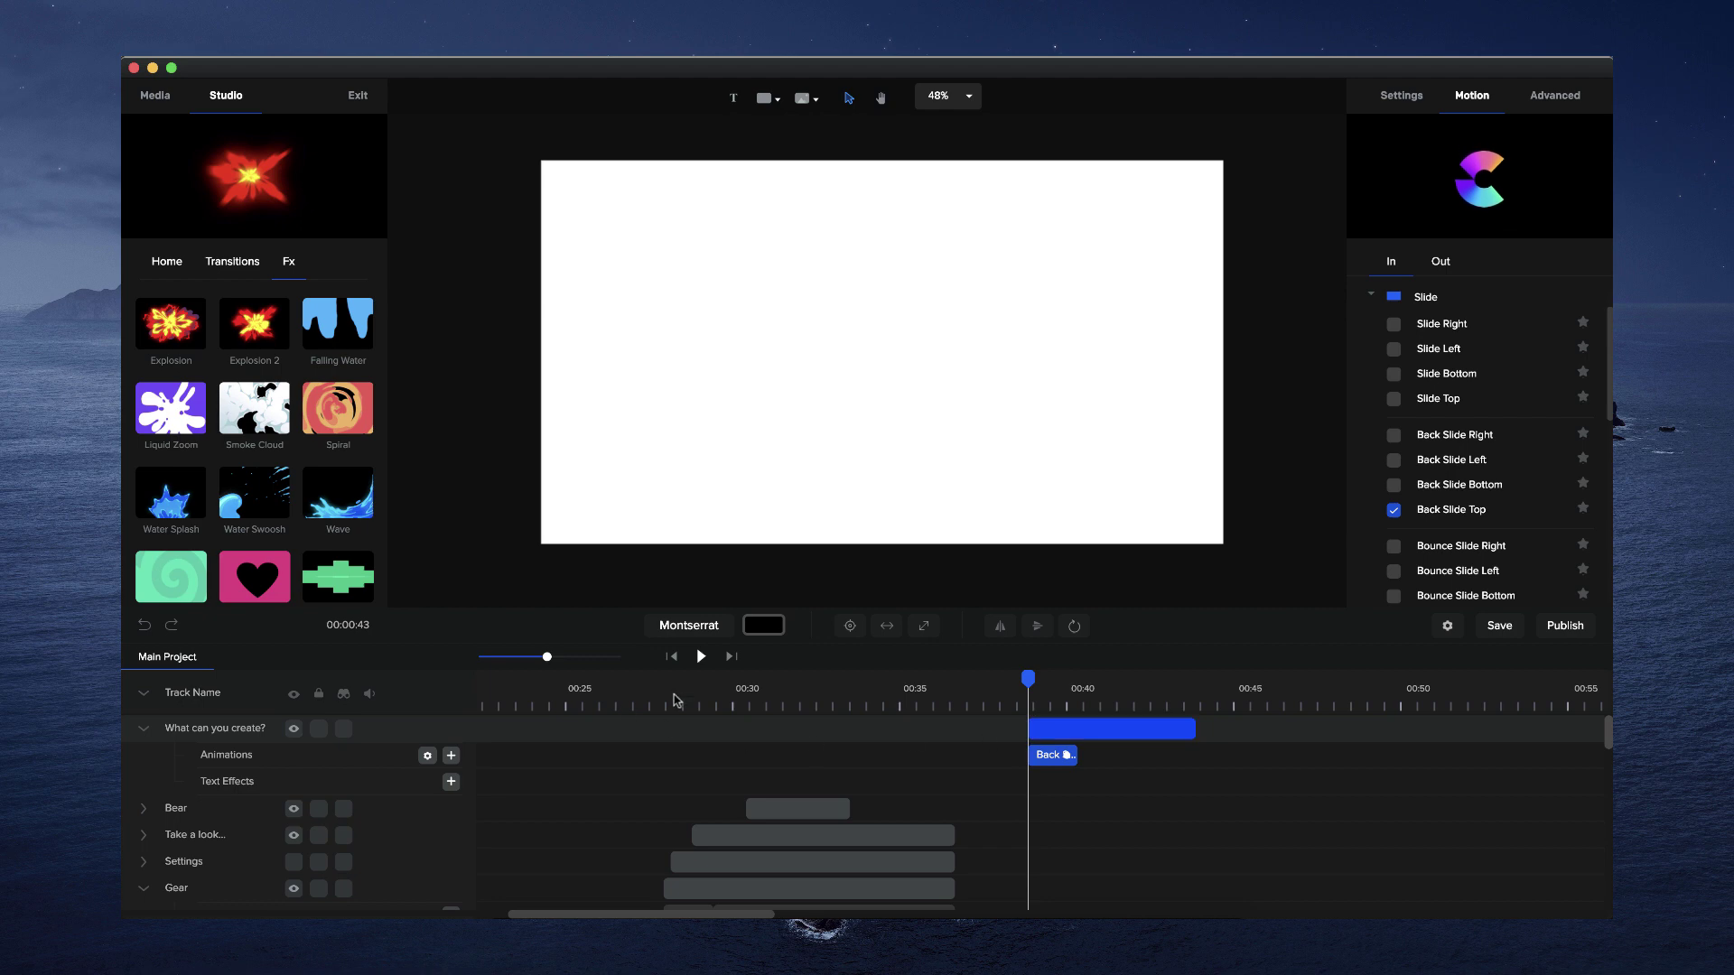
{"action": "left_click", "coordinate": [702, 657]}
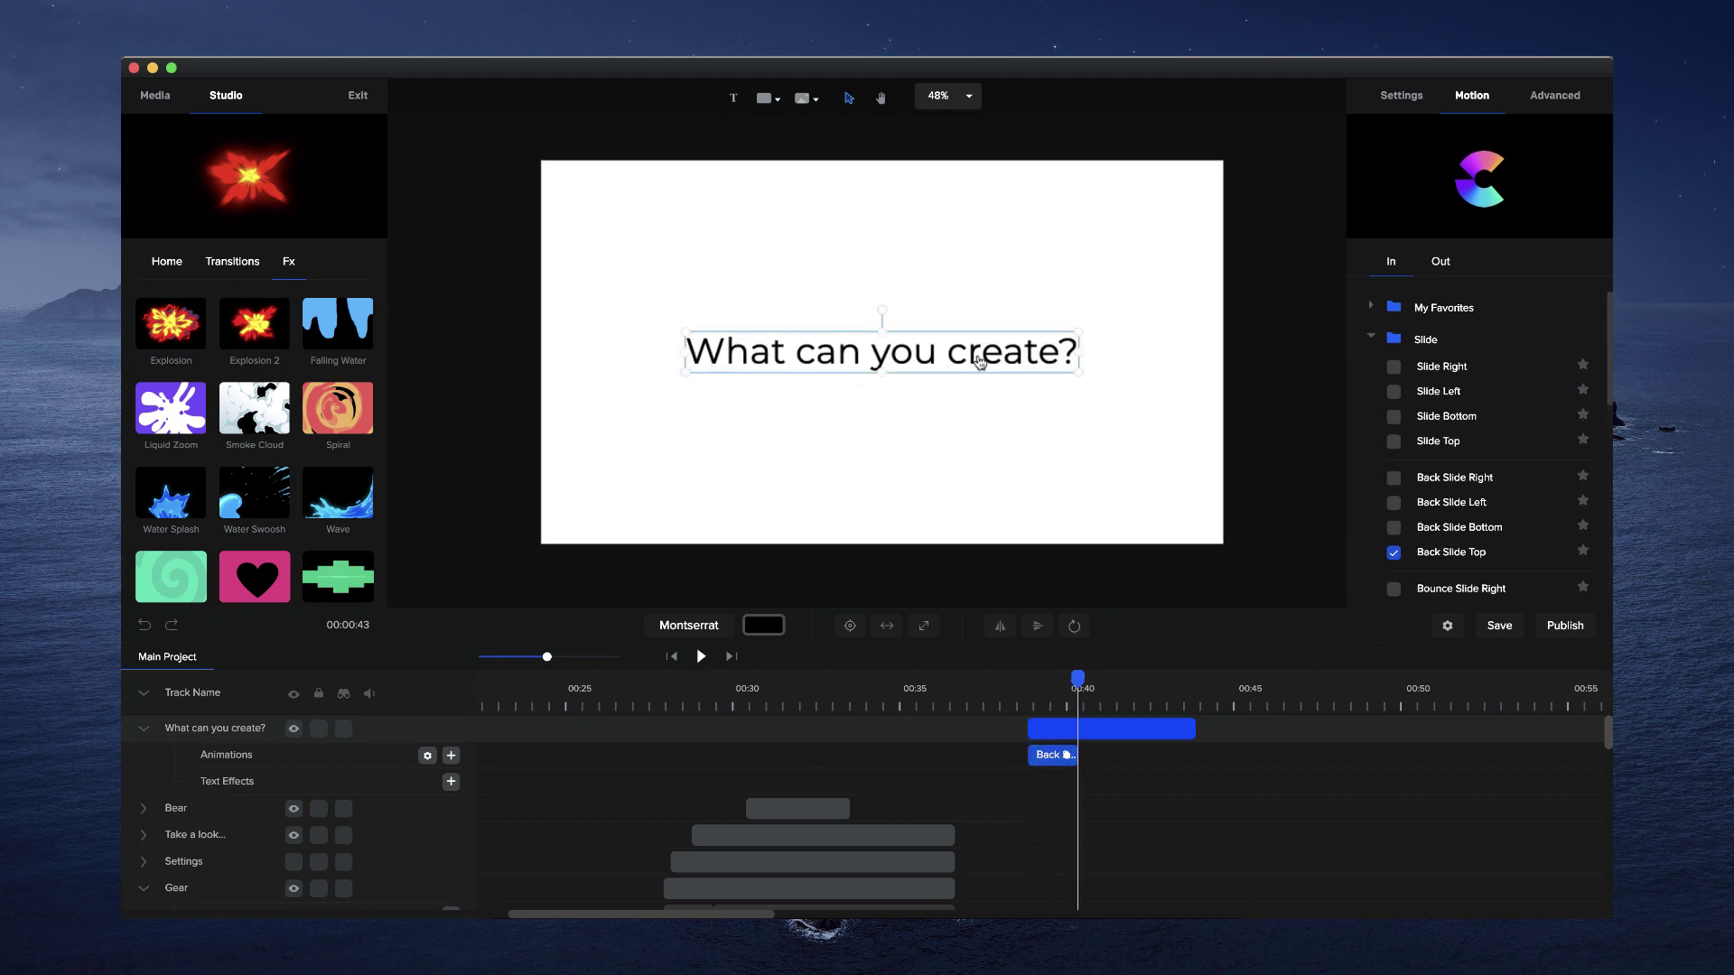
Try the Back Slide Top entrance word by word, then letter by letter, previewing each
{"action": "left_click", "coordinate": [427, 756]}
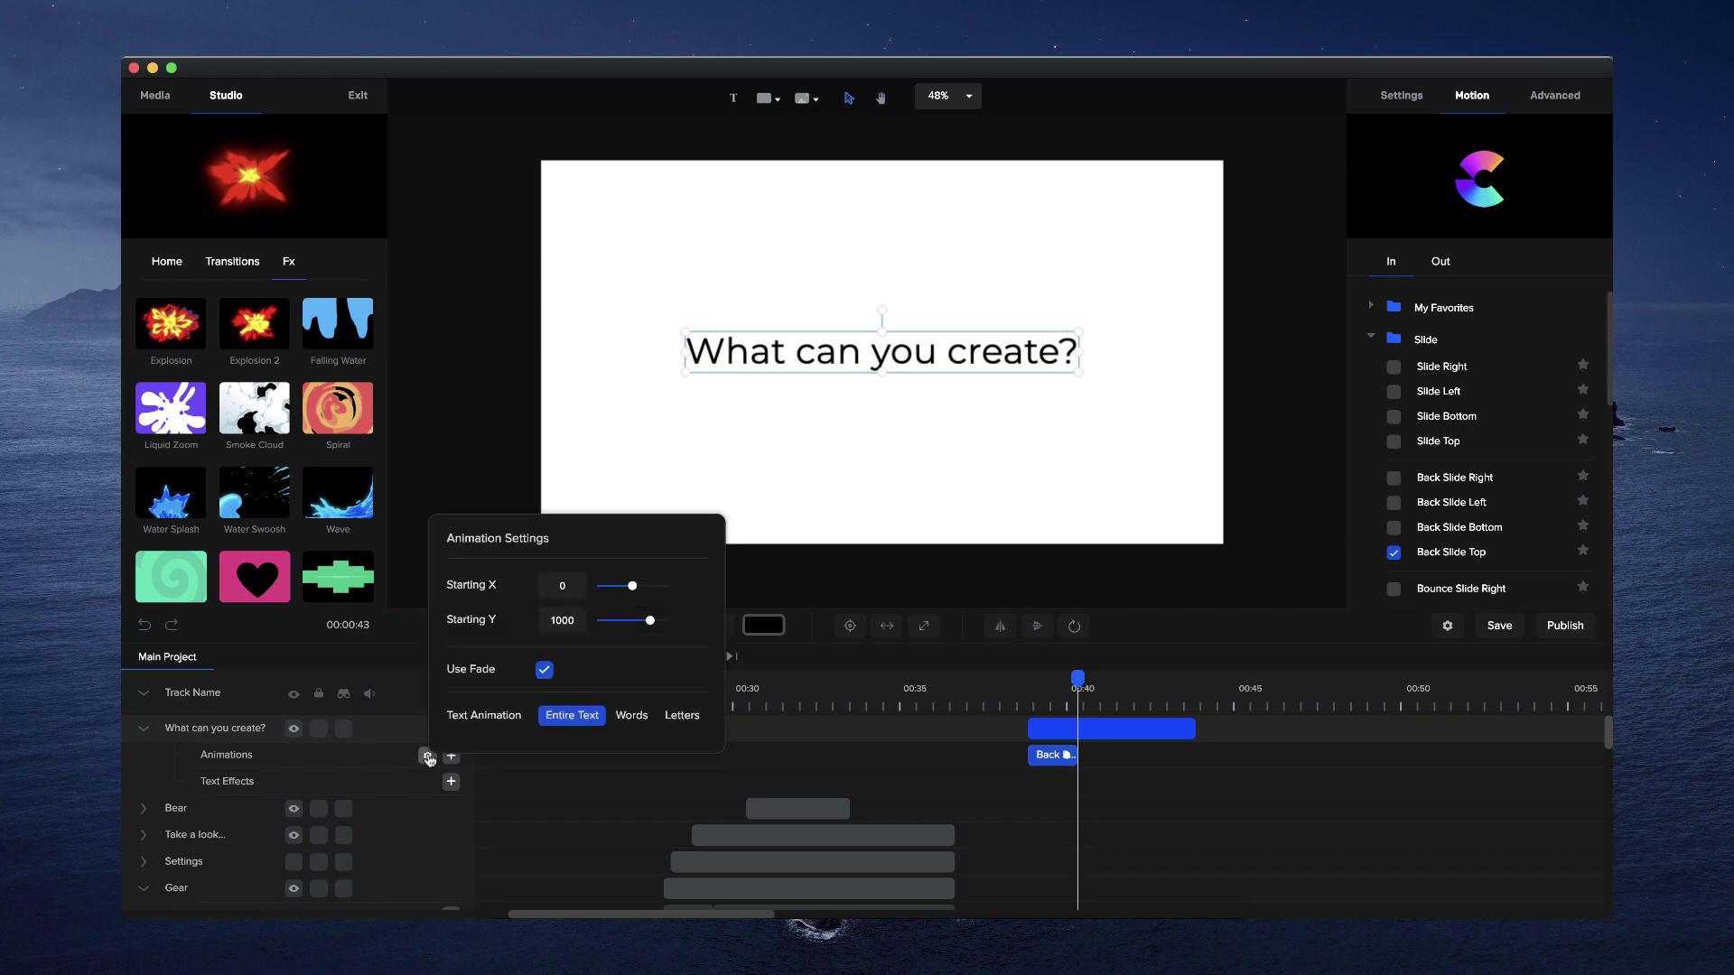
{"action": "left_click", "coordinate": [639, 727]}
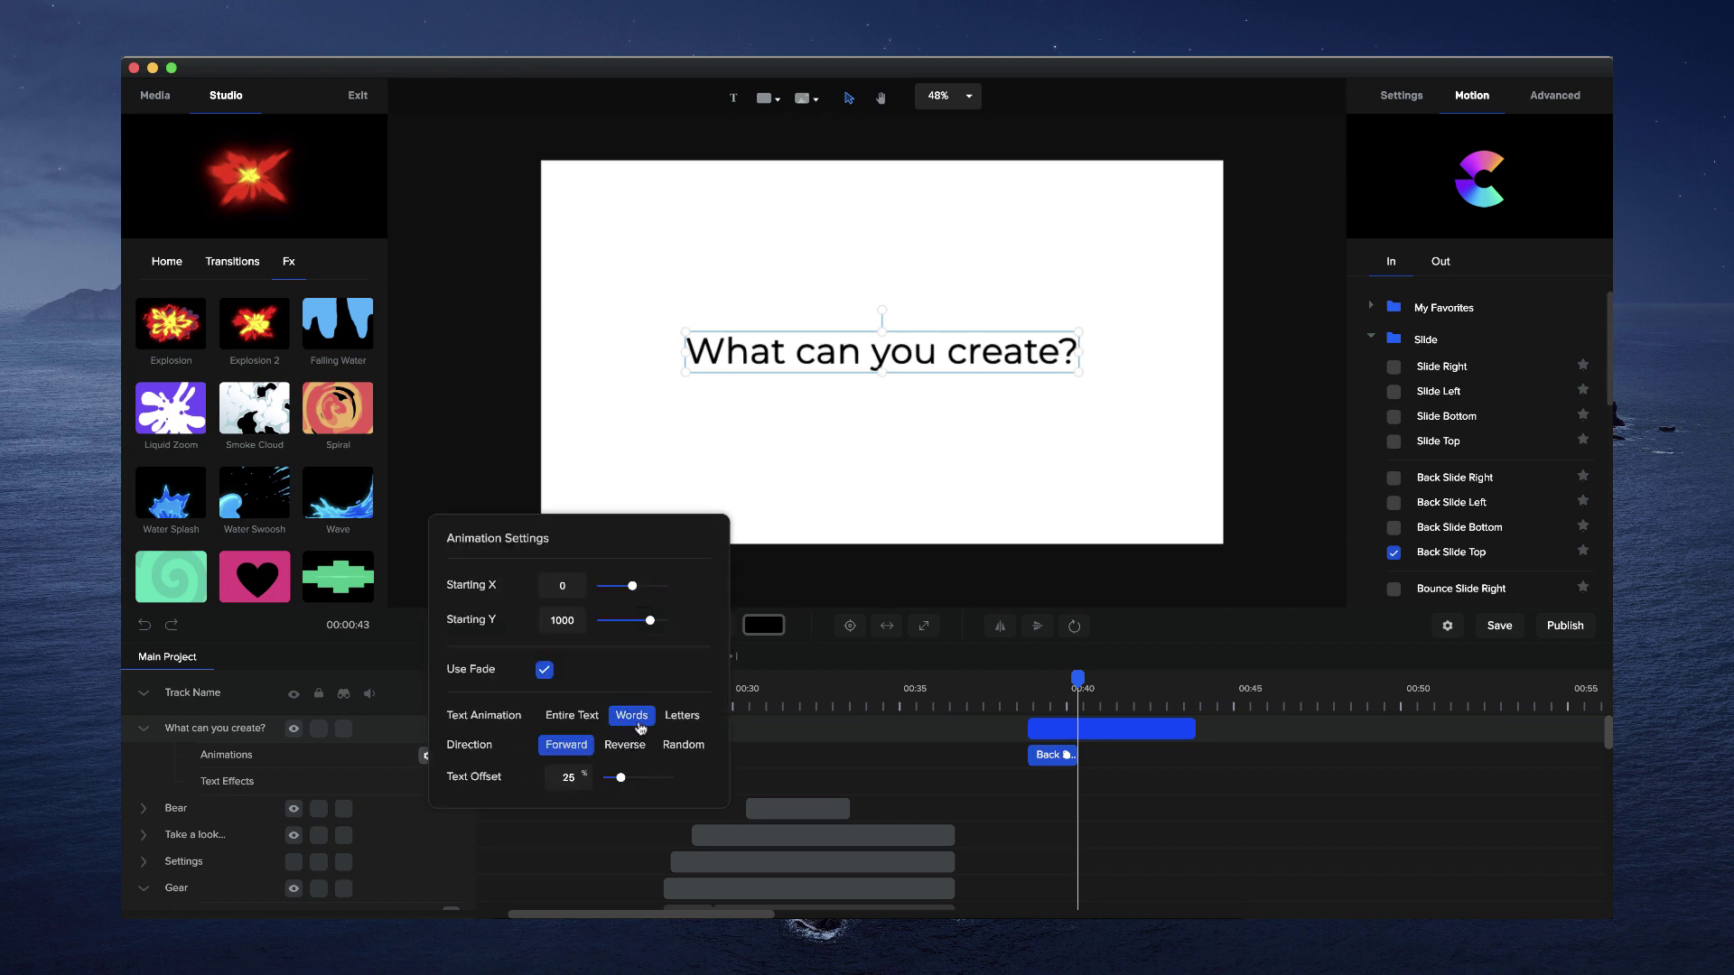
{"action": "left_click", "coordinate": [1023, 703]}
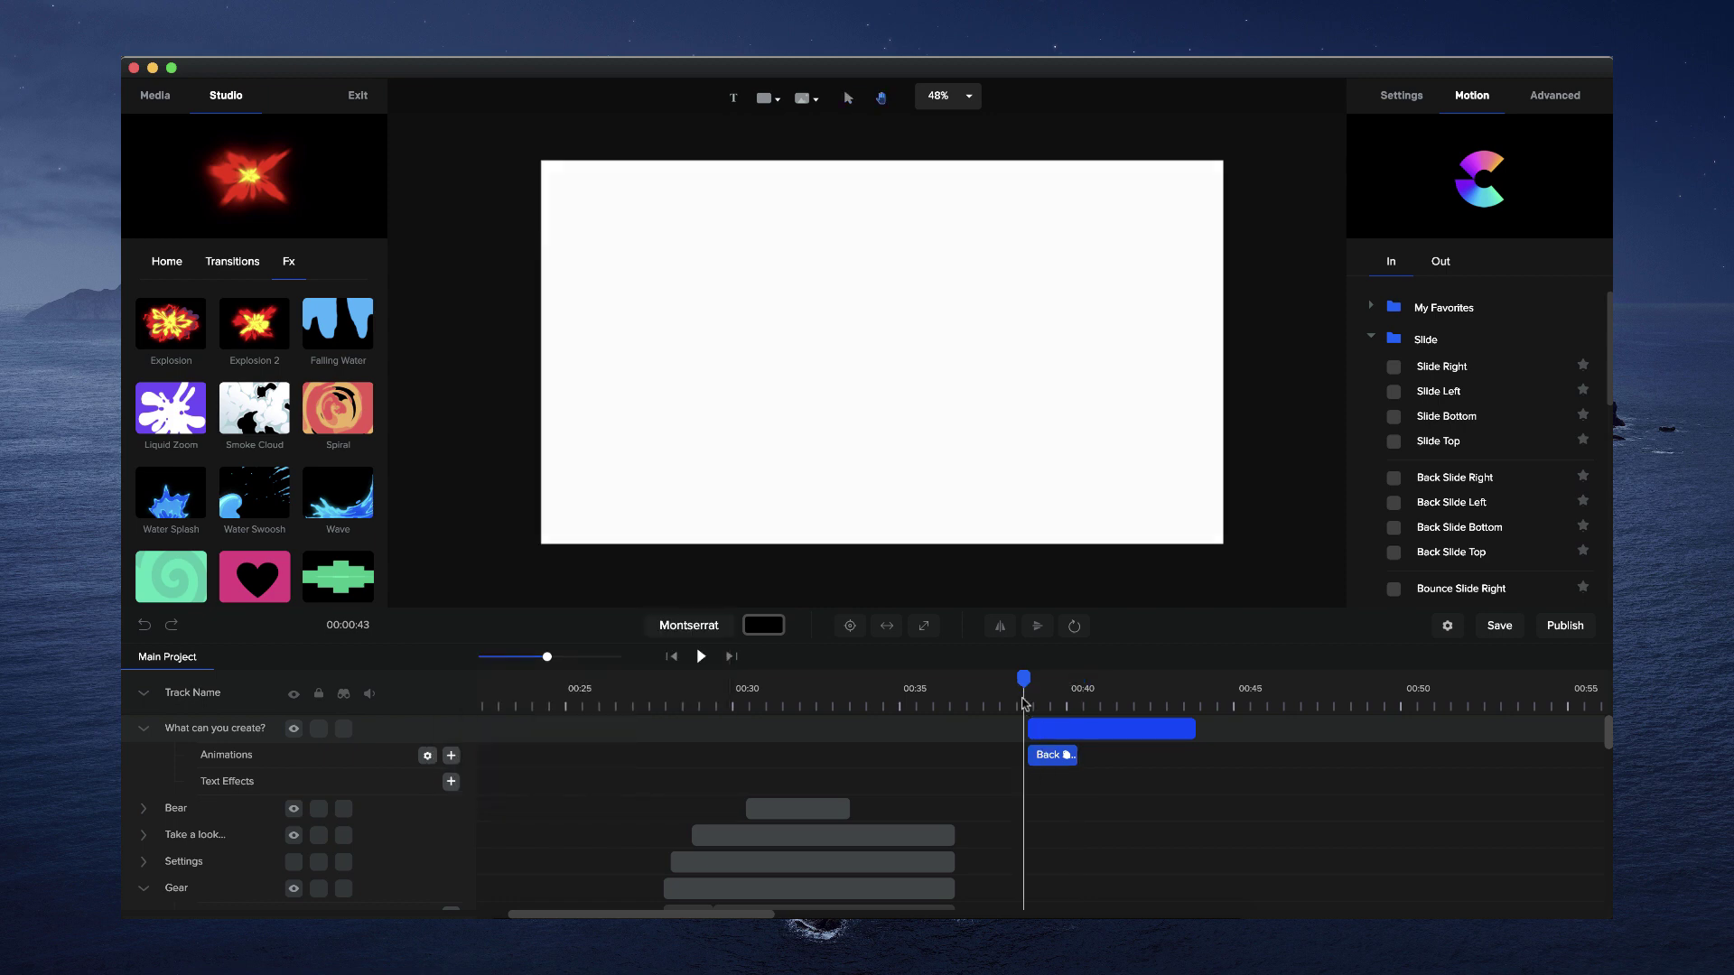
{"action": "key", "text": "space"}
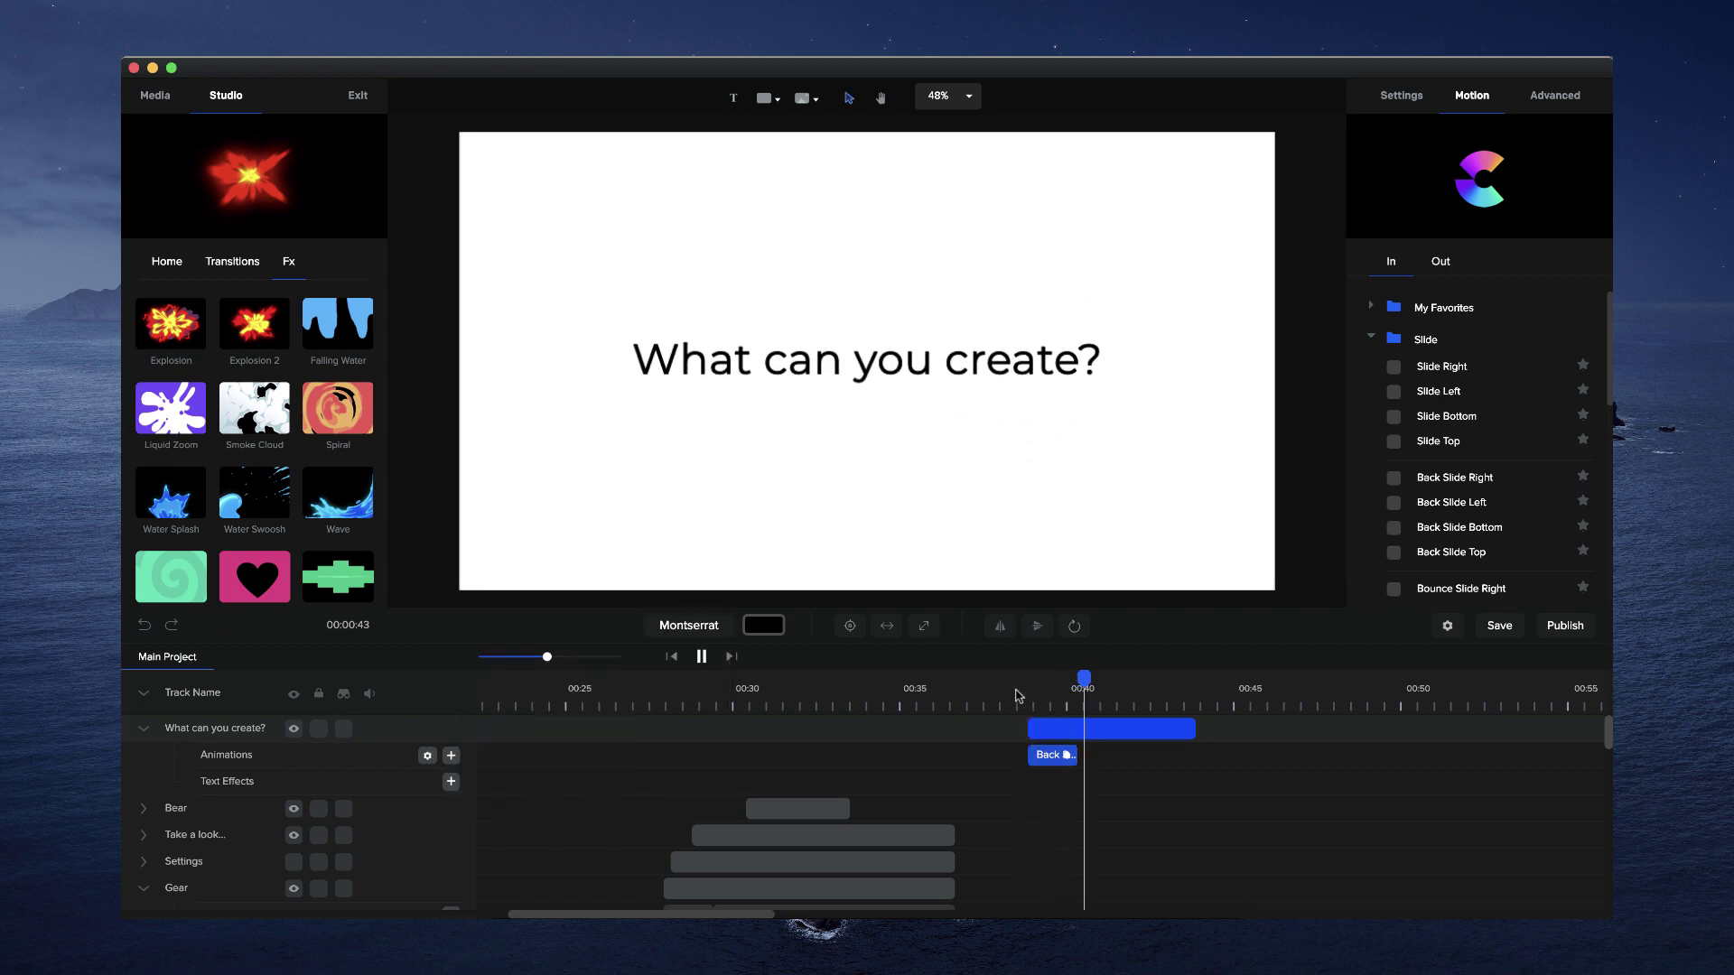
{"action": "key", "text": "space"}
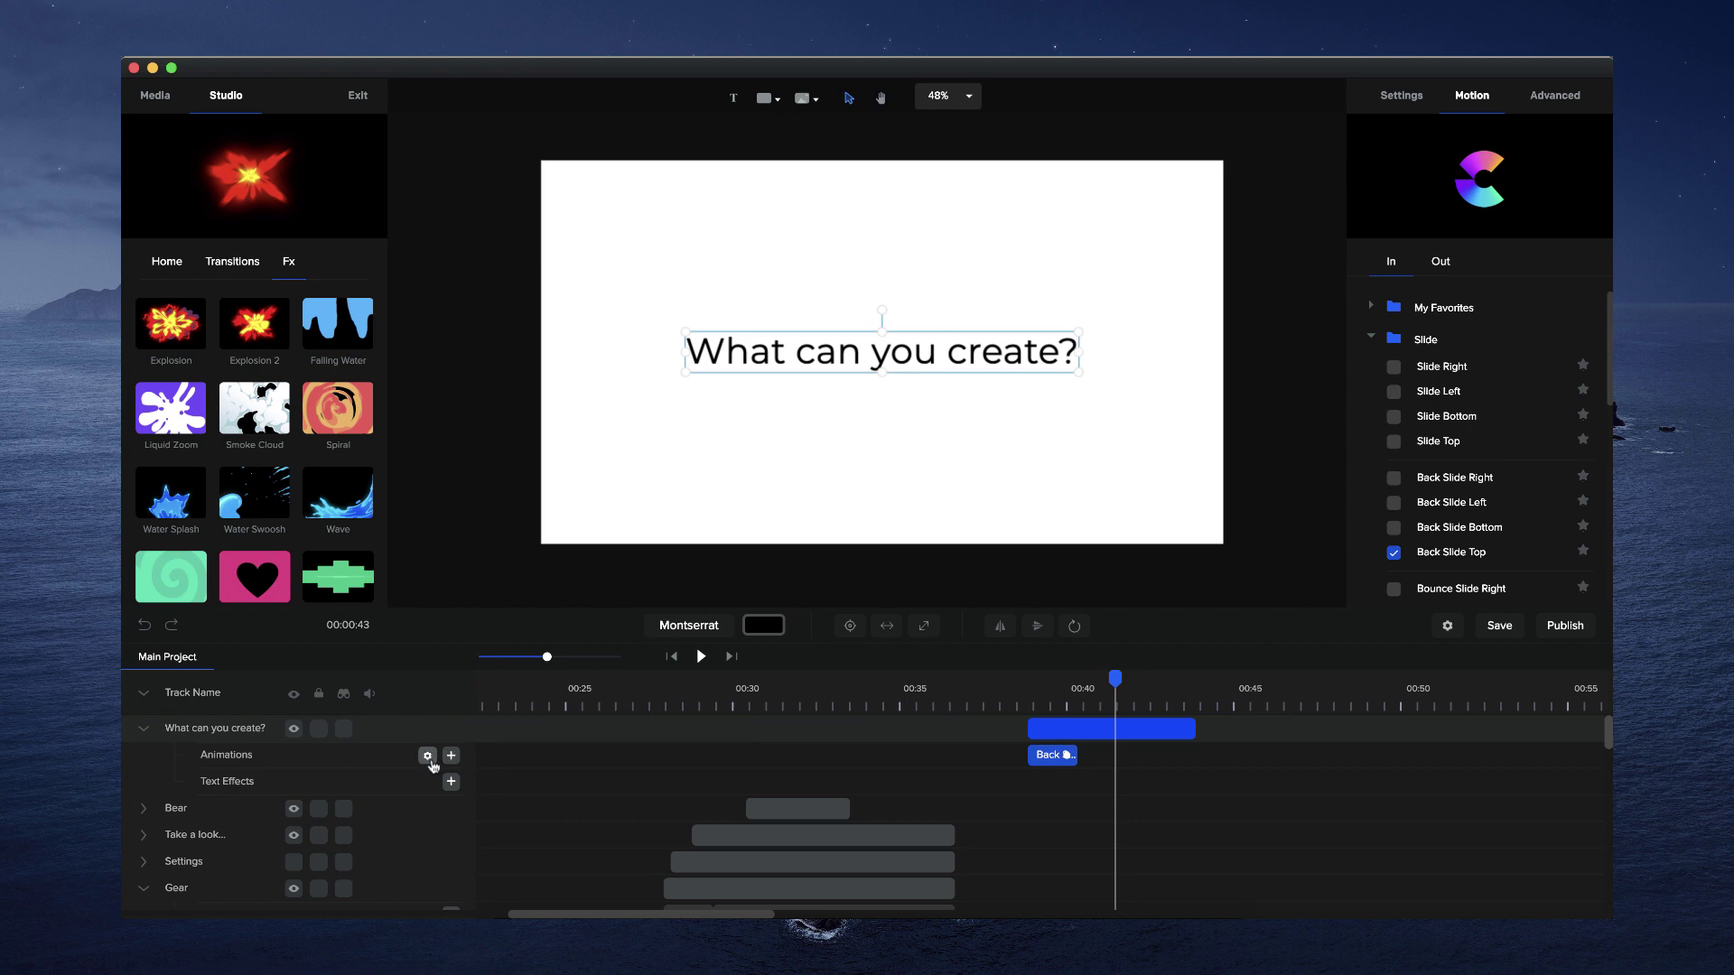
{"action": "left_click", "coordinate": [429, 757]}
{"action": "left_click", "coordinate": [691, 670]}
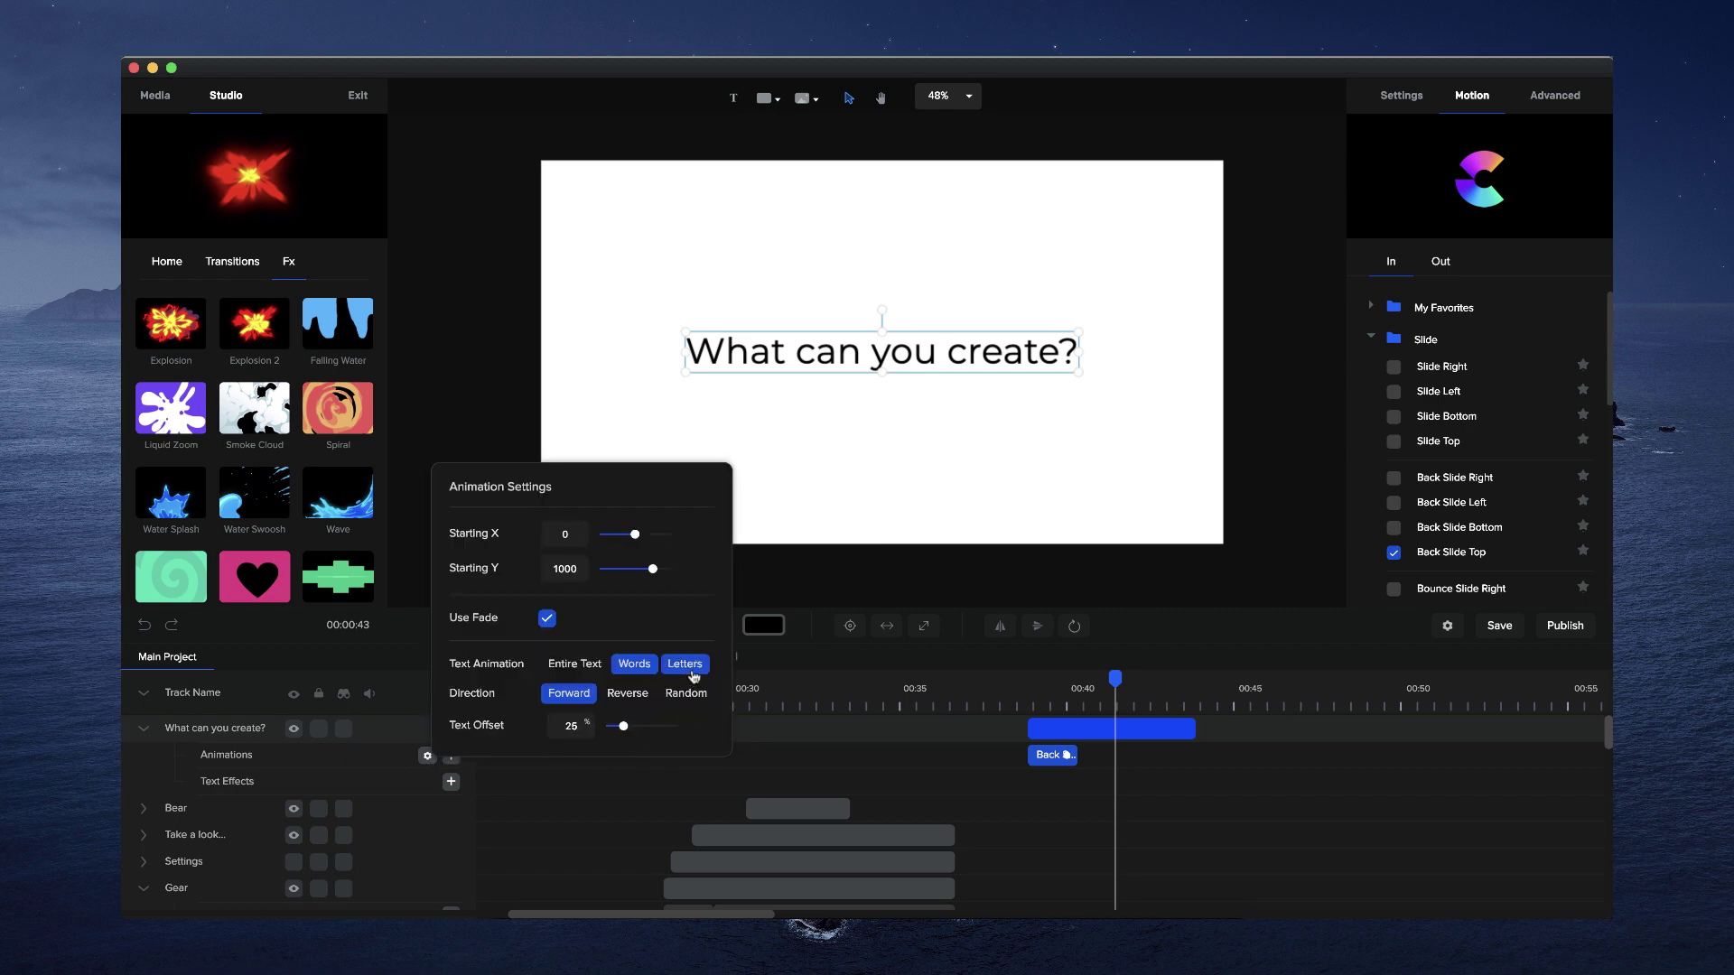
{"action": "left_click", "coordinate": [1031, 700]}
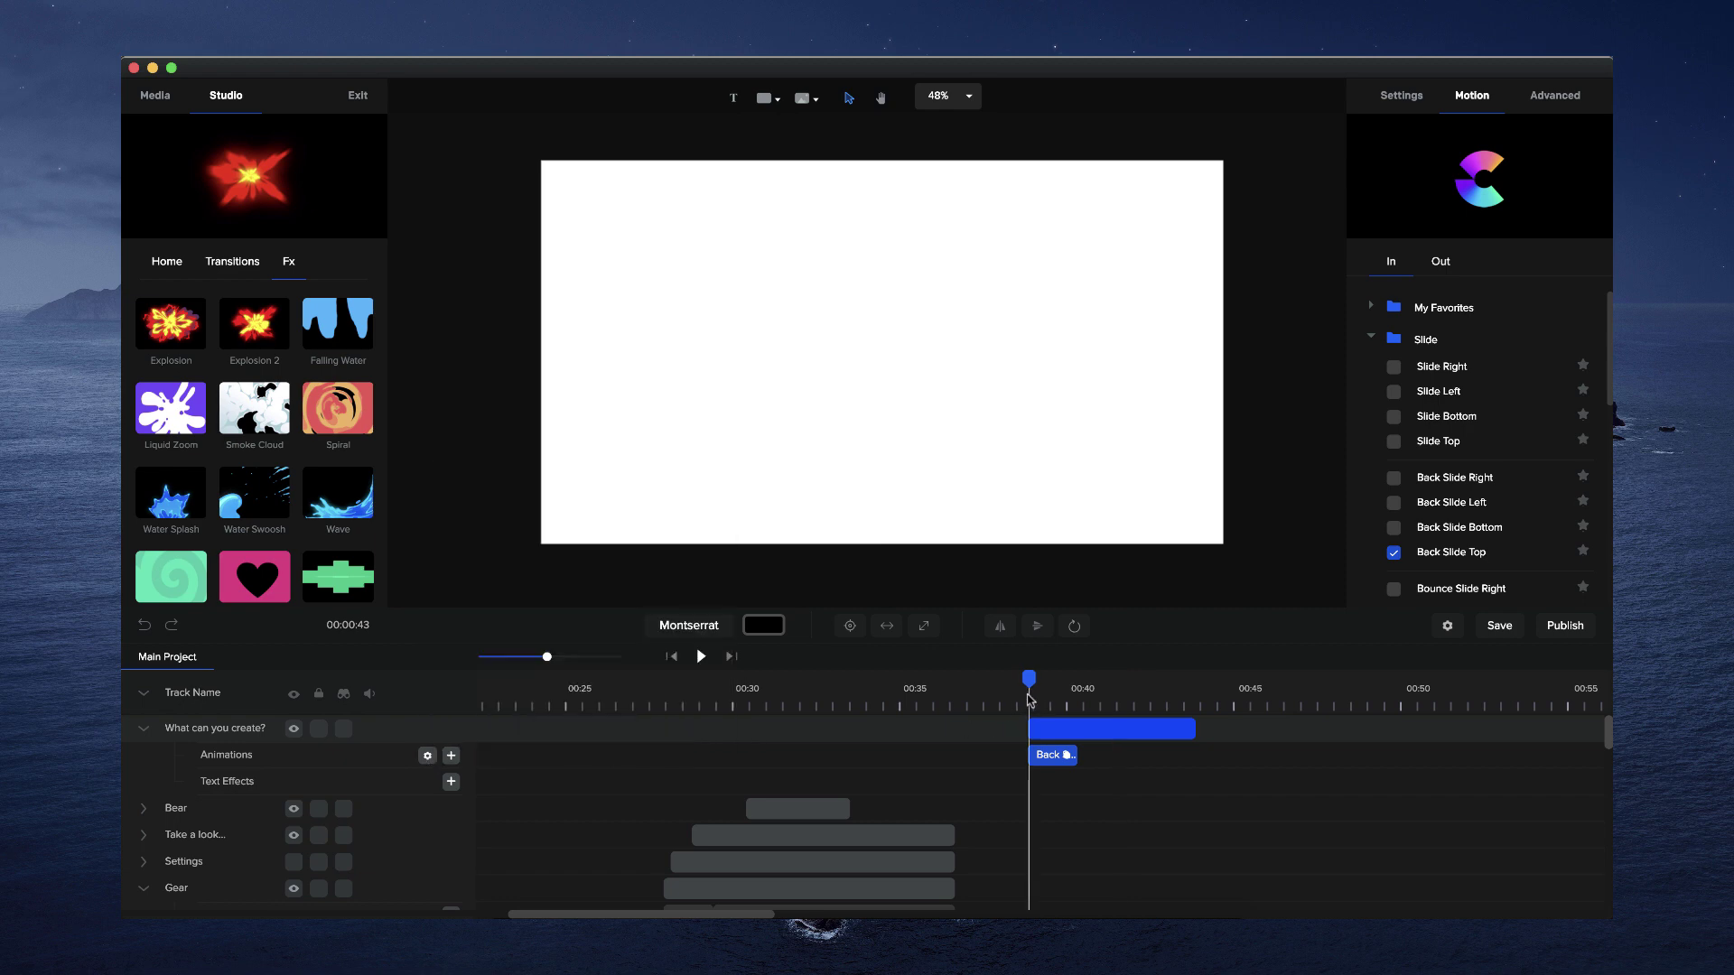
{"action": "key", "text": "space"}
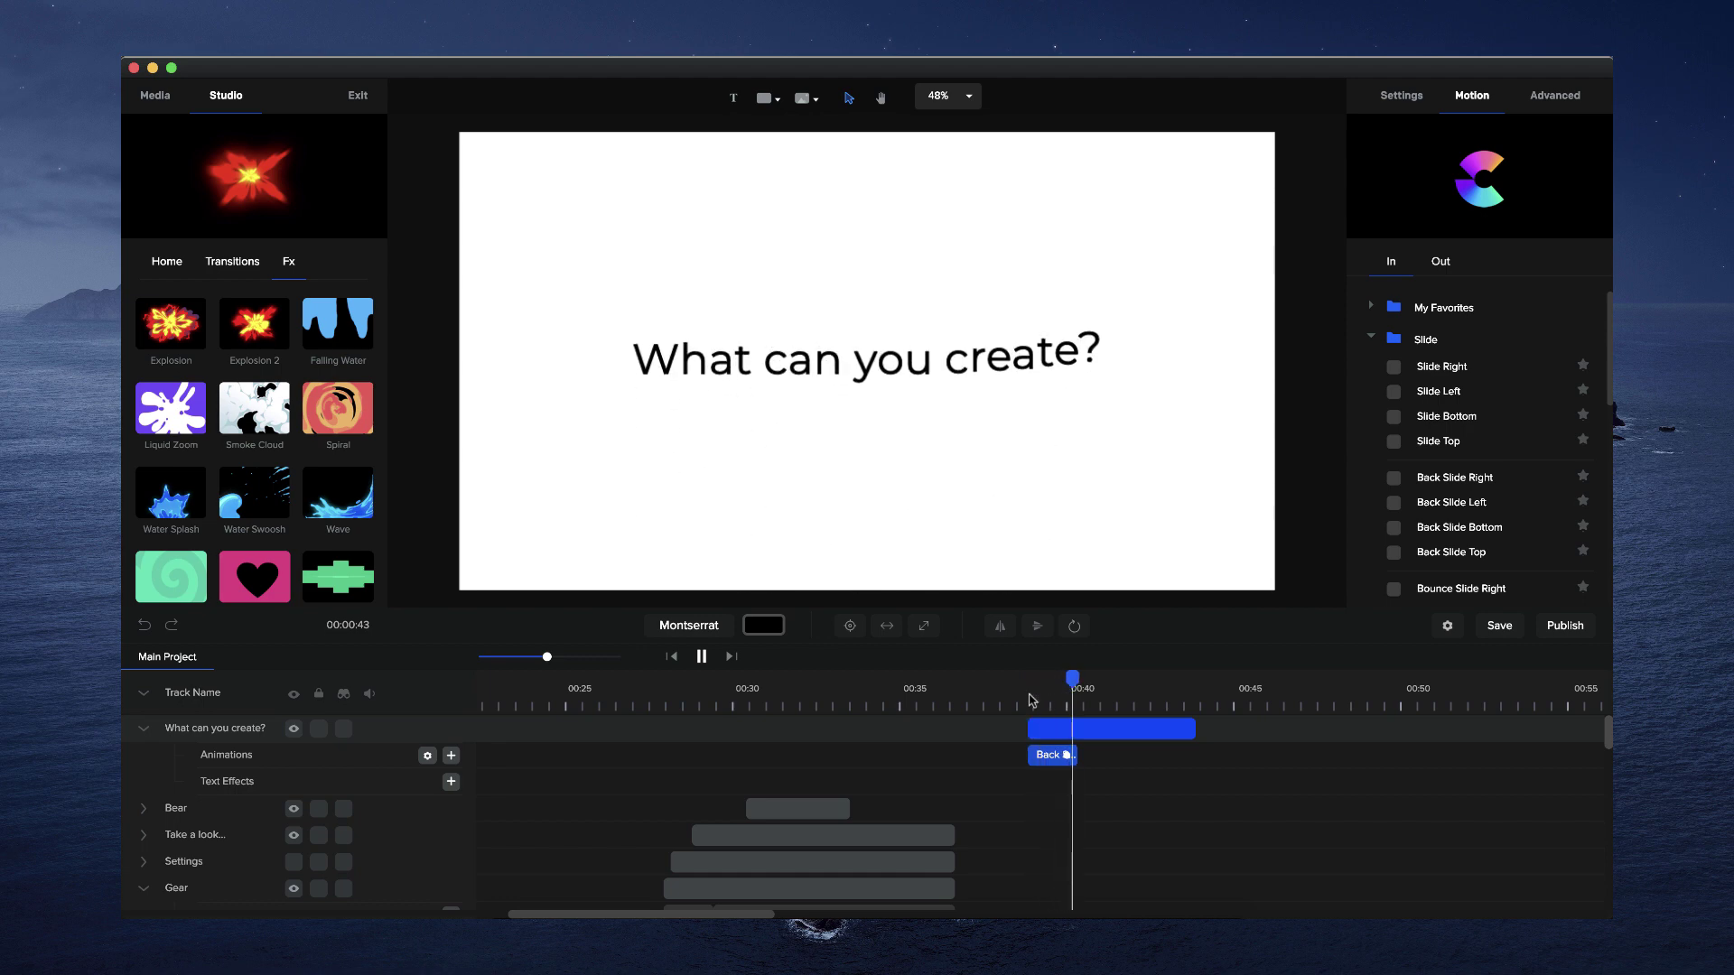
{"action": "key", "text": "space"}
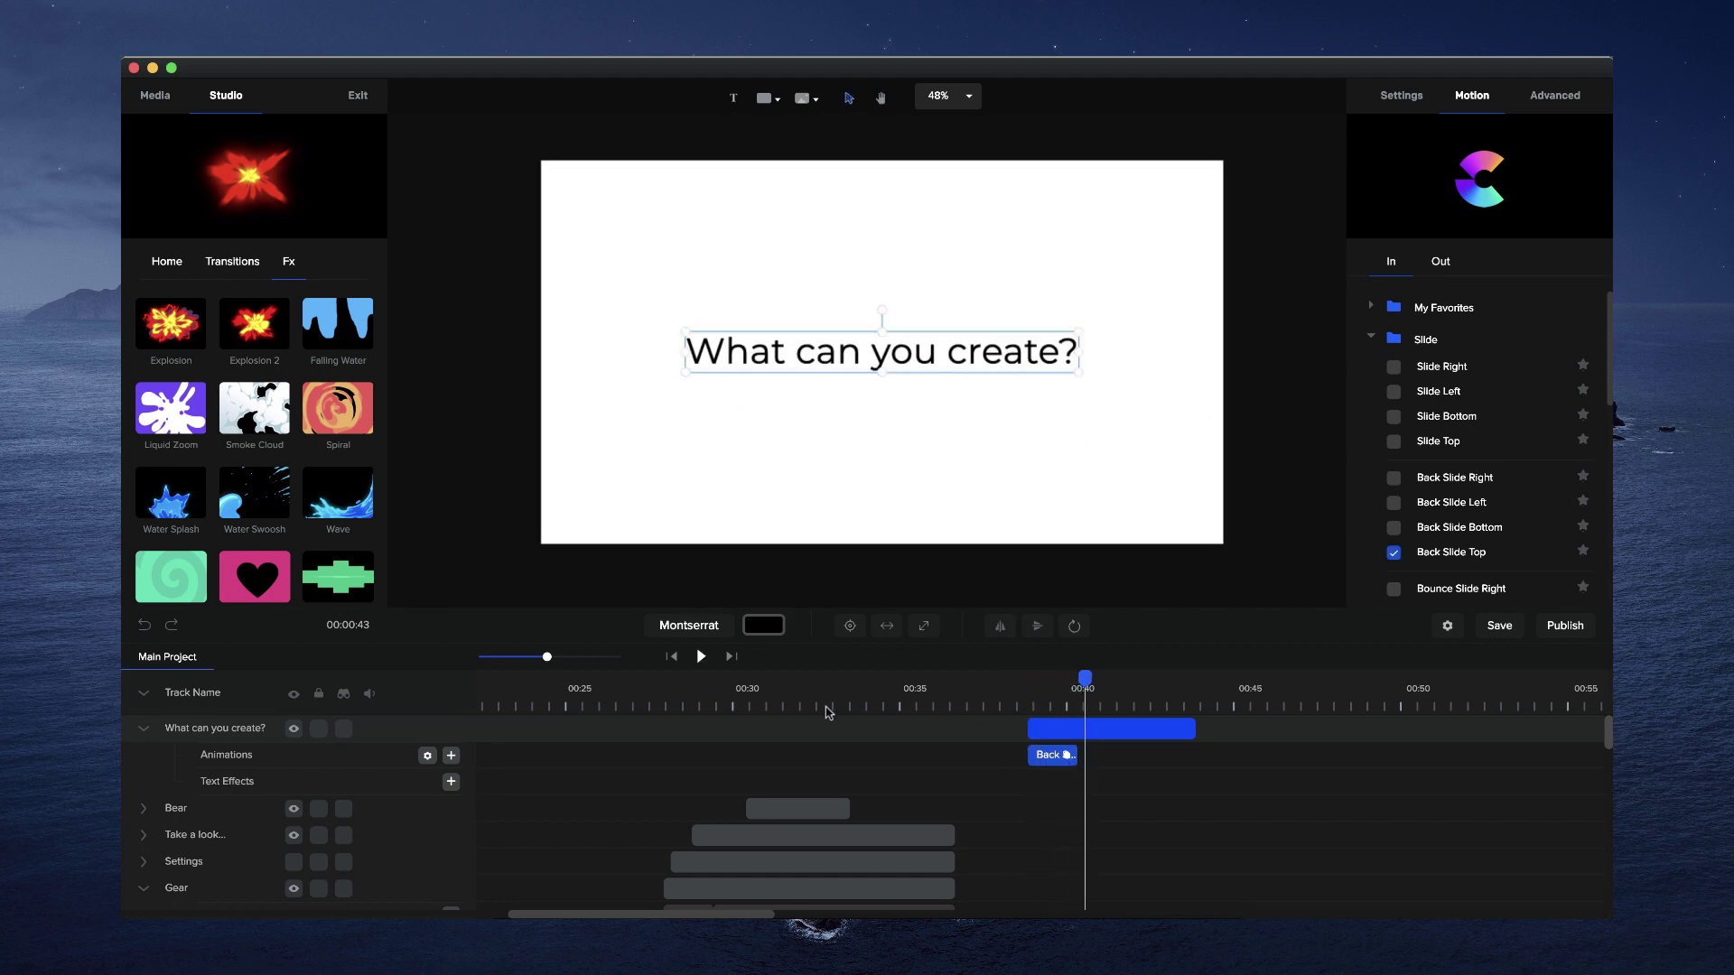
Raise the Text Offset to about 40 and reverse the letter order, then preview it
{"action": "left_click", "coordinate": [427, 755]}
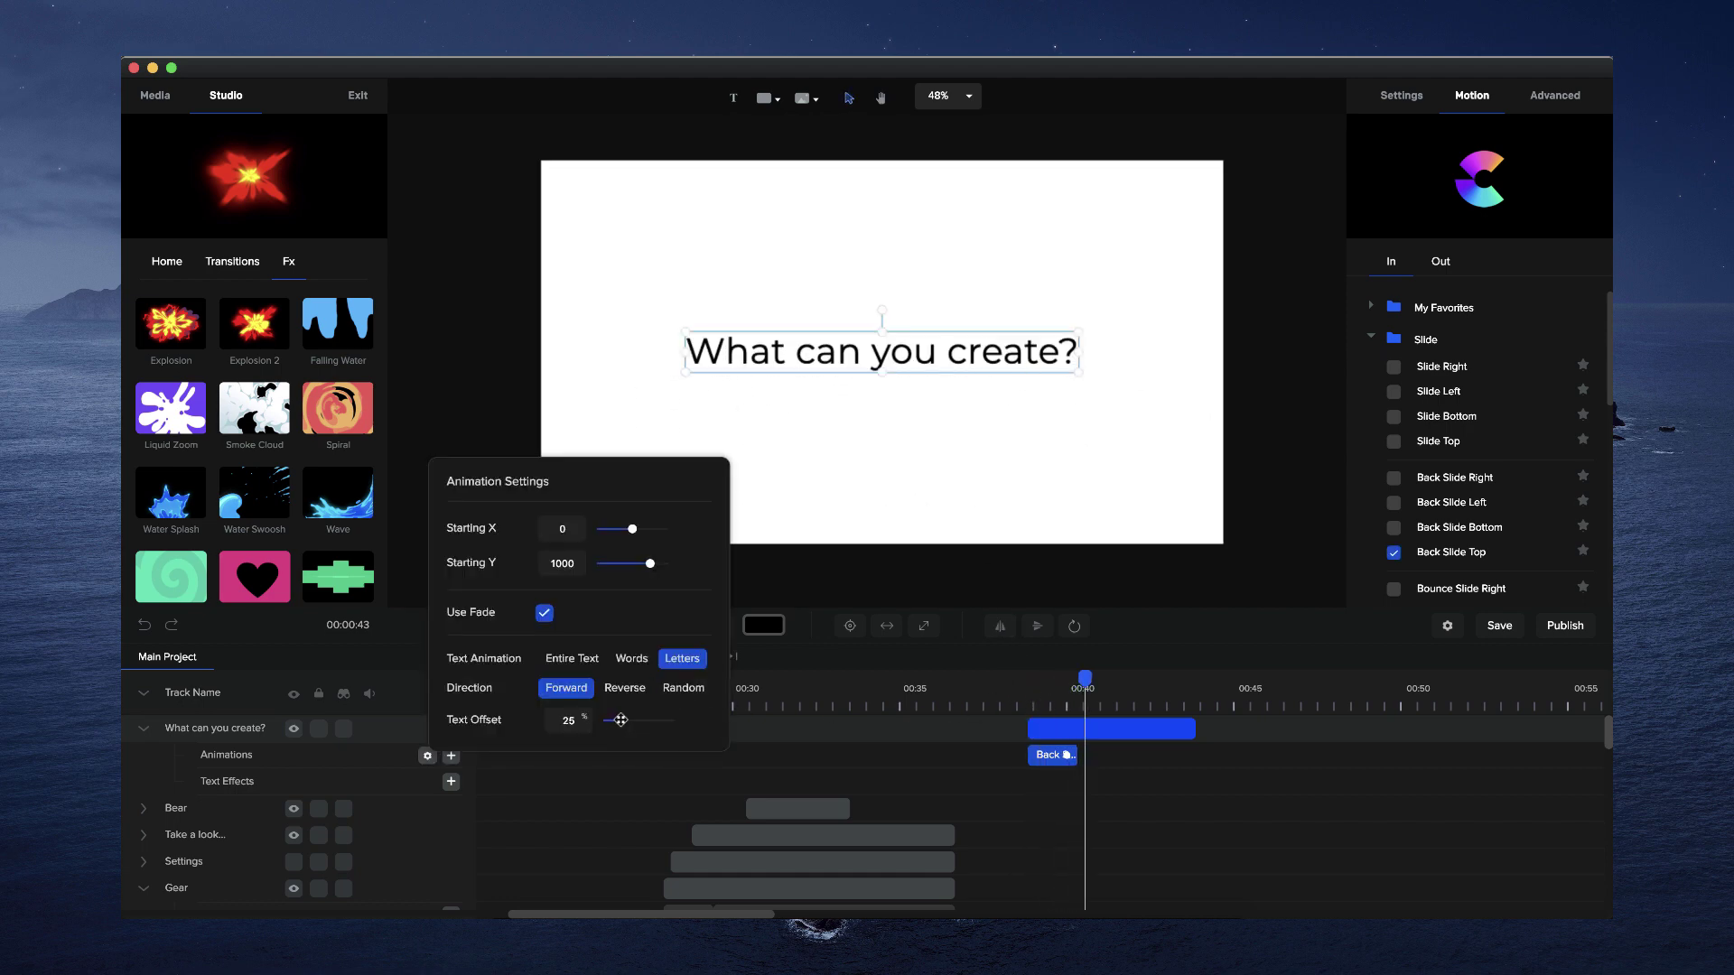
{"action": "left_click_drag", "start_coordinate": [625, 720], "coordinate": [631, 720]}
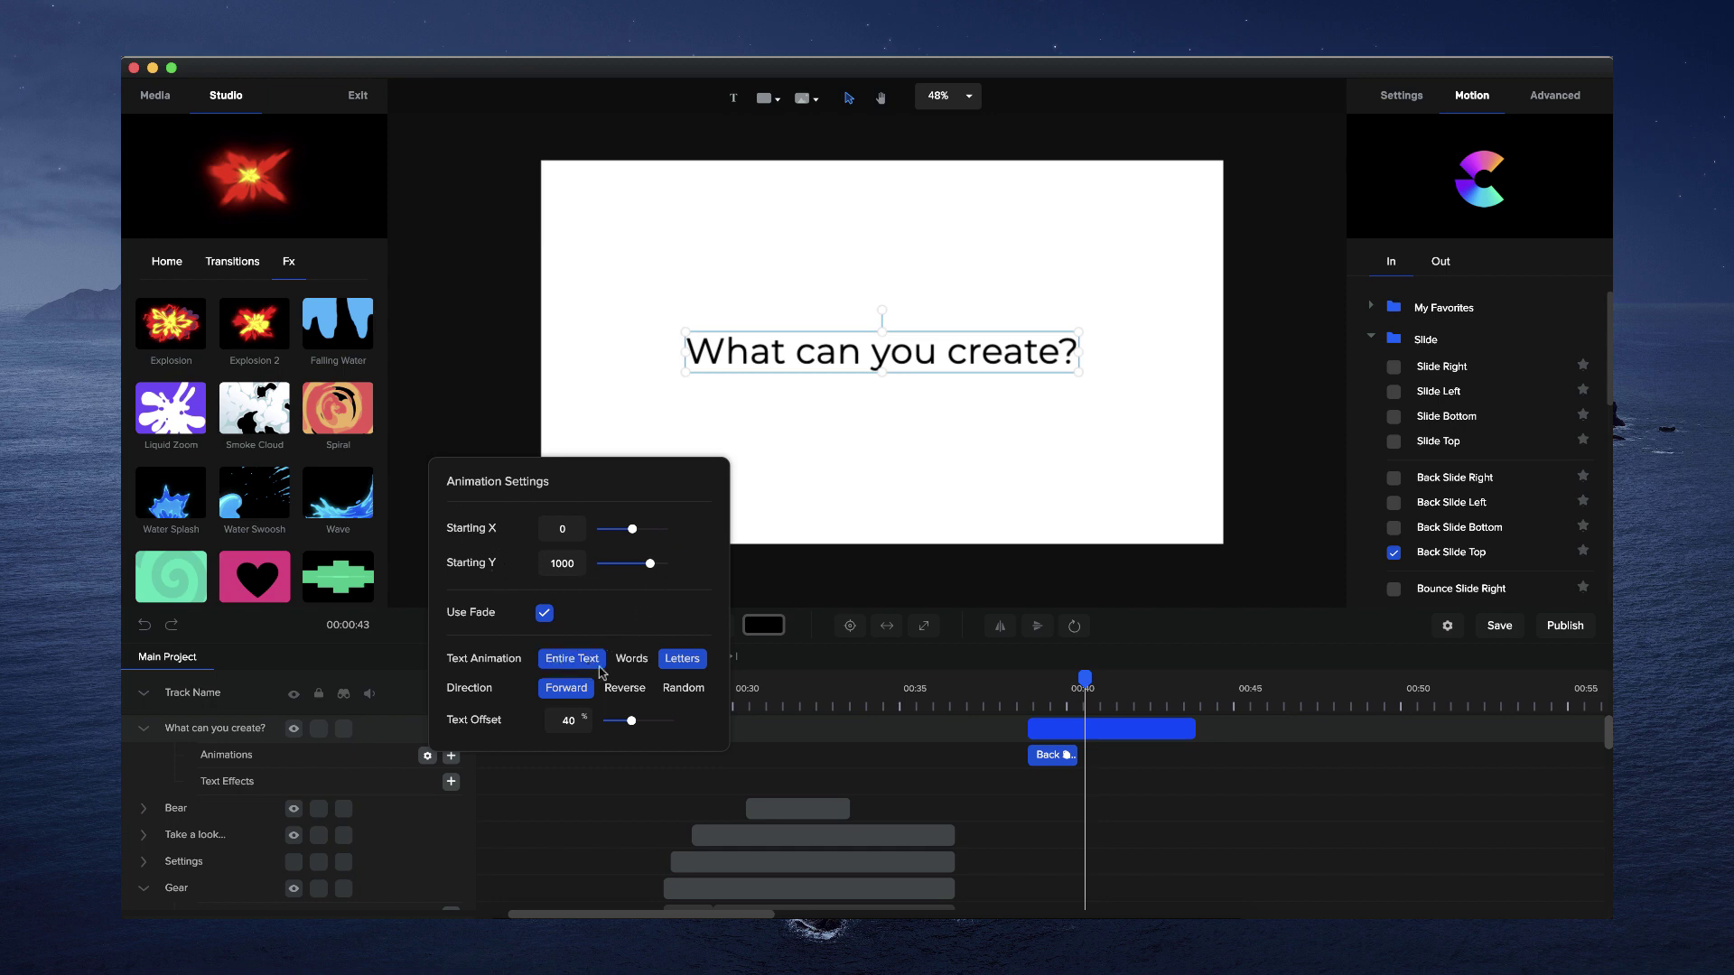
{"action": "left_click", "coordinate": [636, 696]}
{"action": "left_click", "coordinate": [1034, 695]}
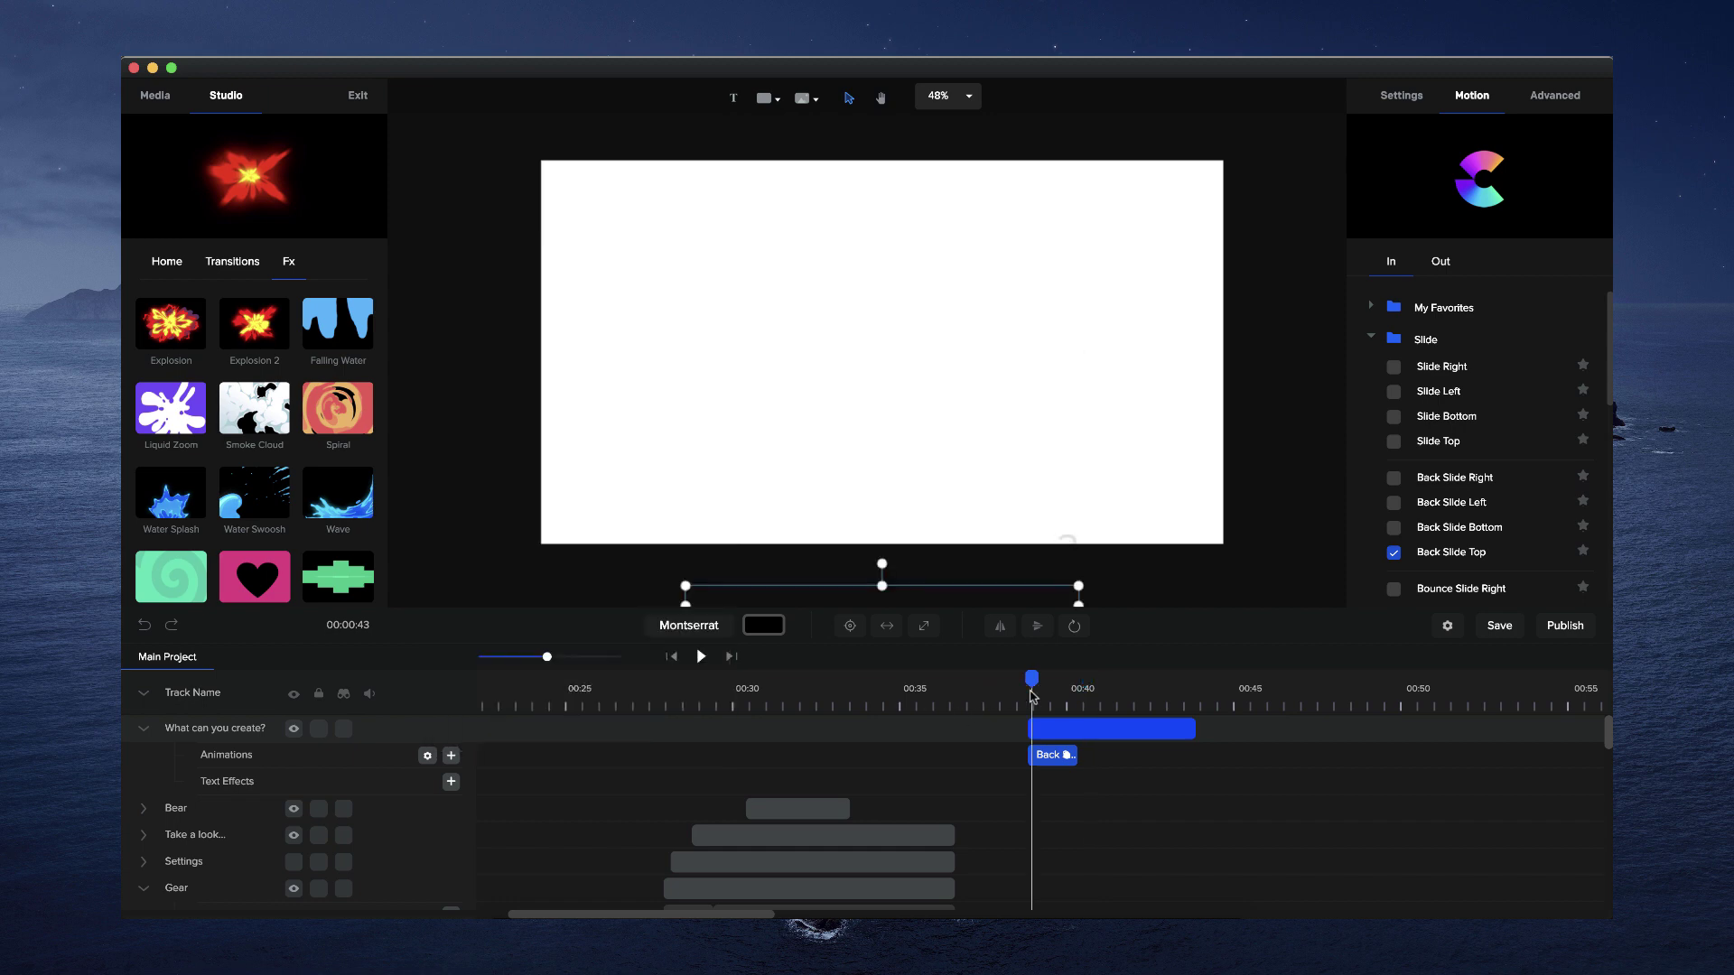
{"action": "key", "text": "space"}
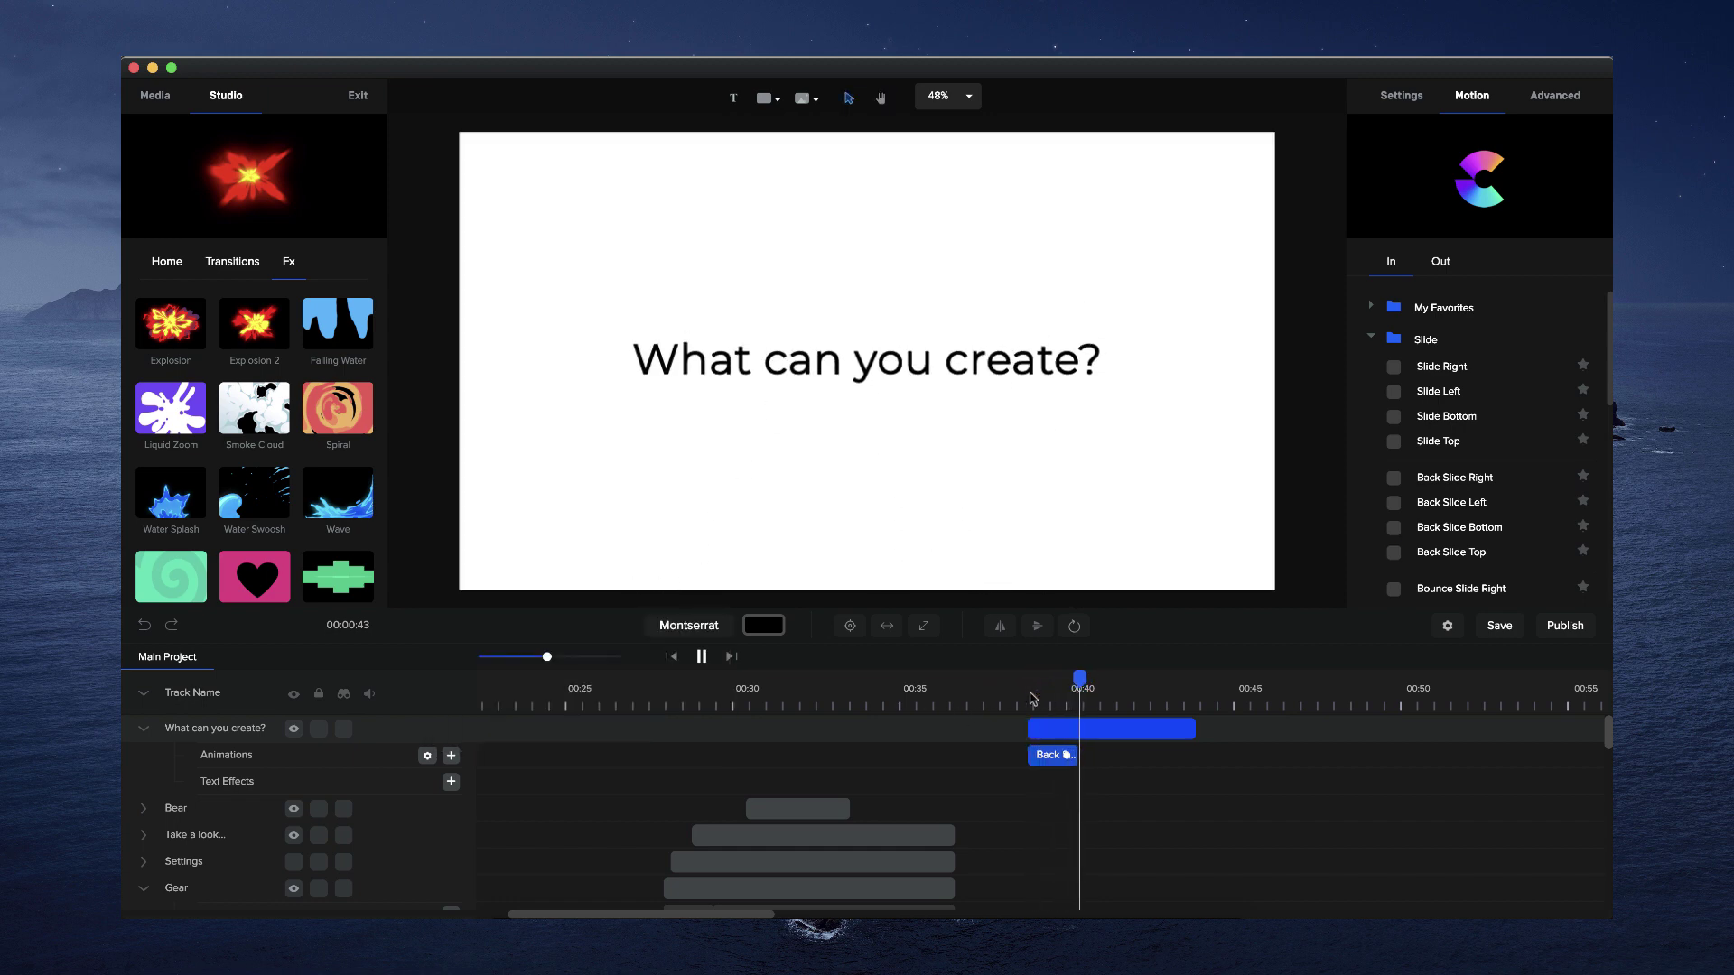
{"action": "key", "text": "space"}
Switch the letters to Random order, preview the entrance and review its settings
{"action": "left_click", "coordinate": [427, 755]}
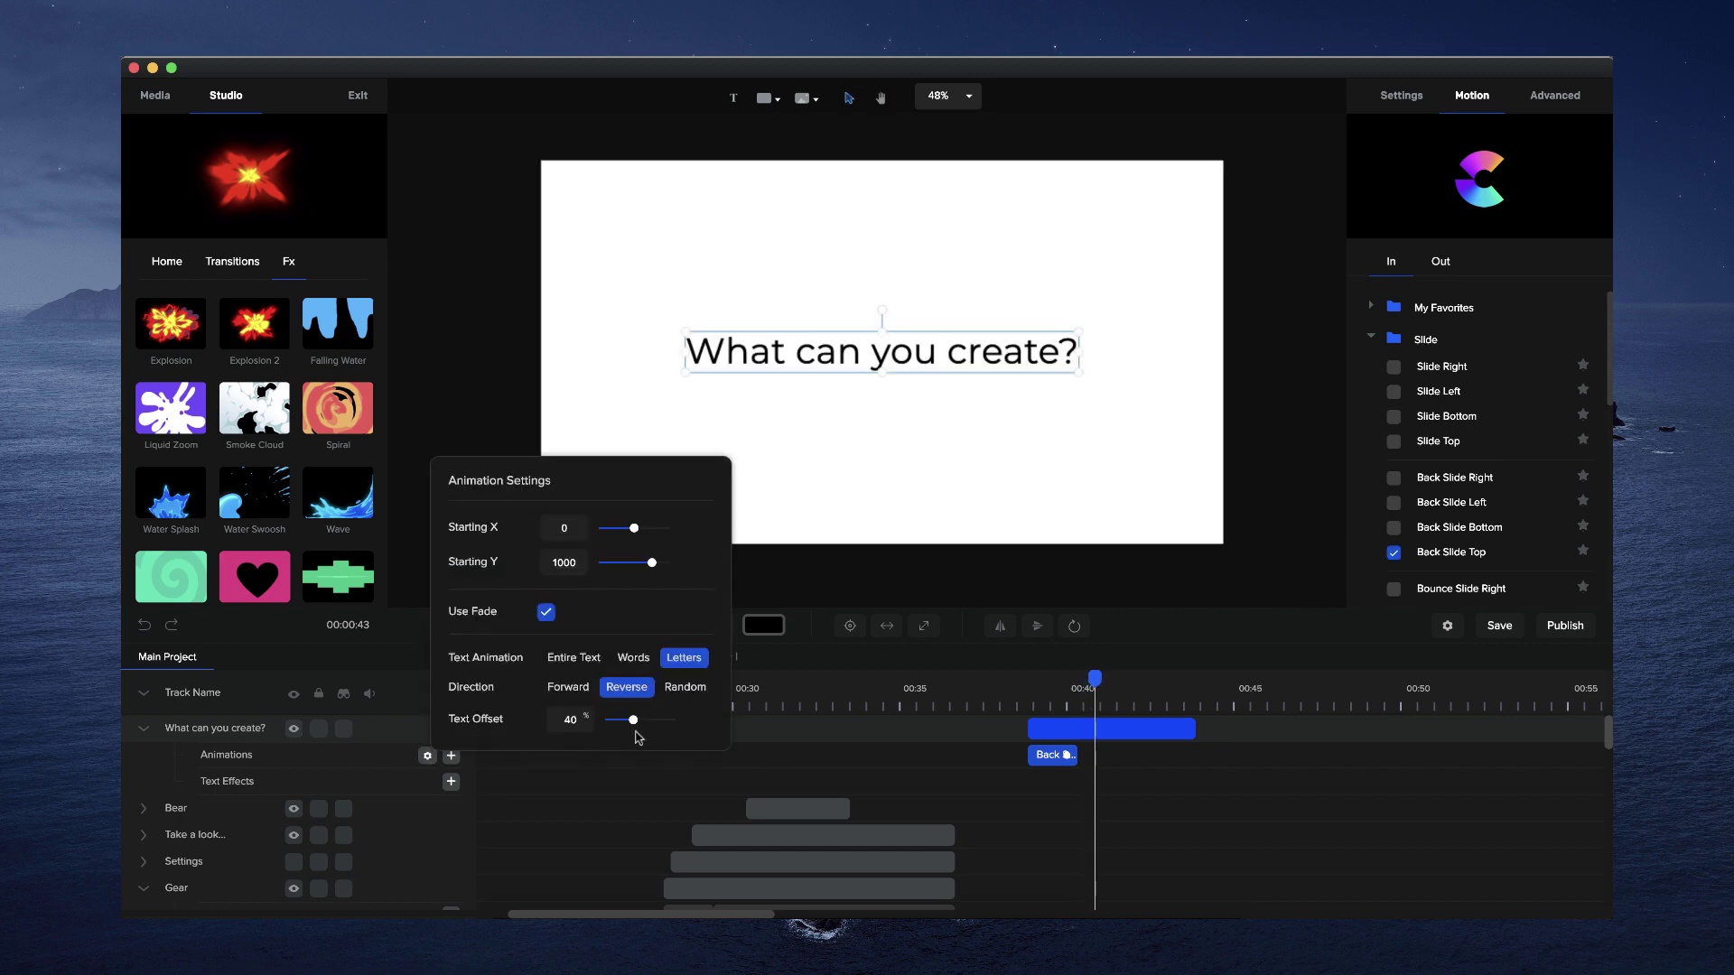
{"action": "left_click", "coordinate": [686, 693]}
{"action": "left_click", "coordinate": [1017, 693]}
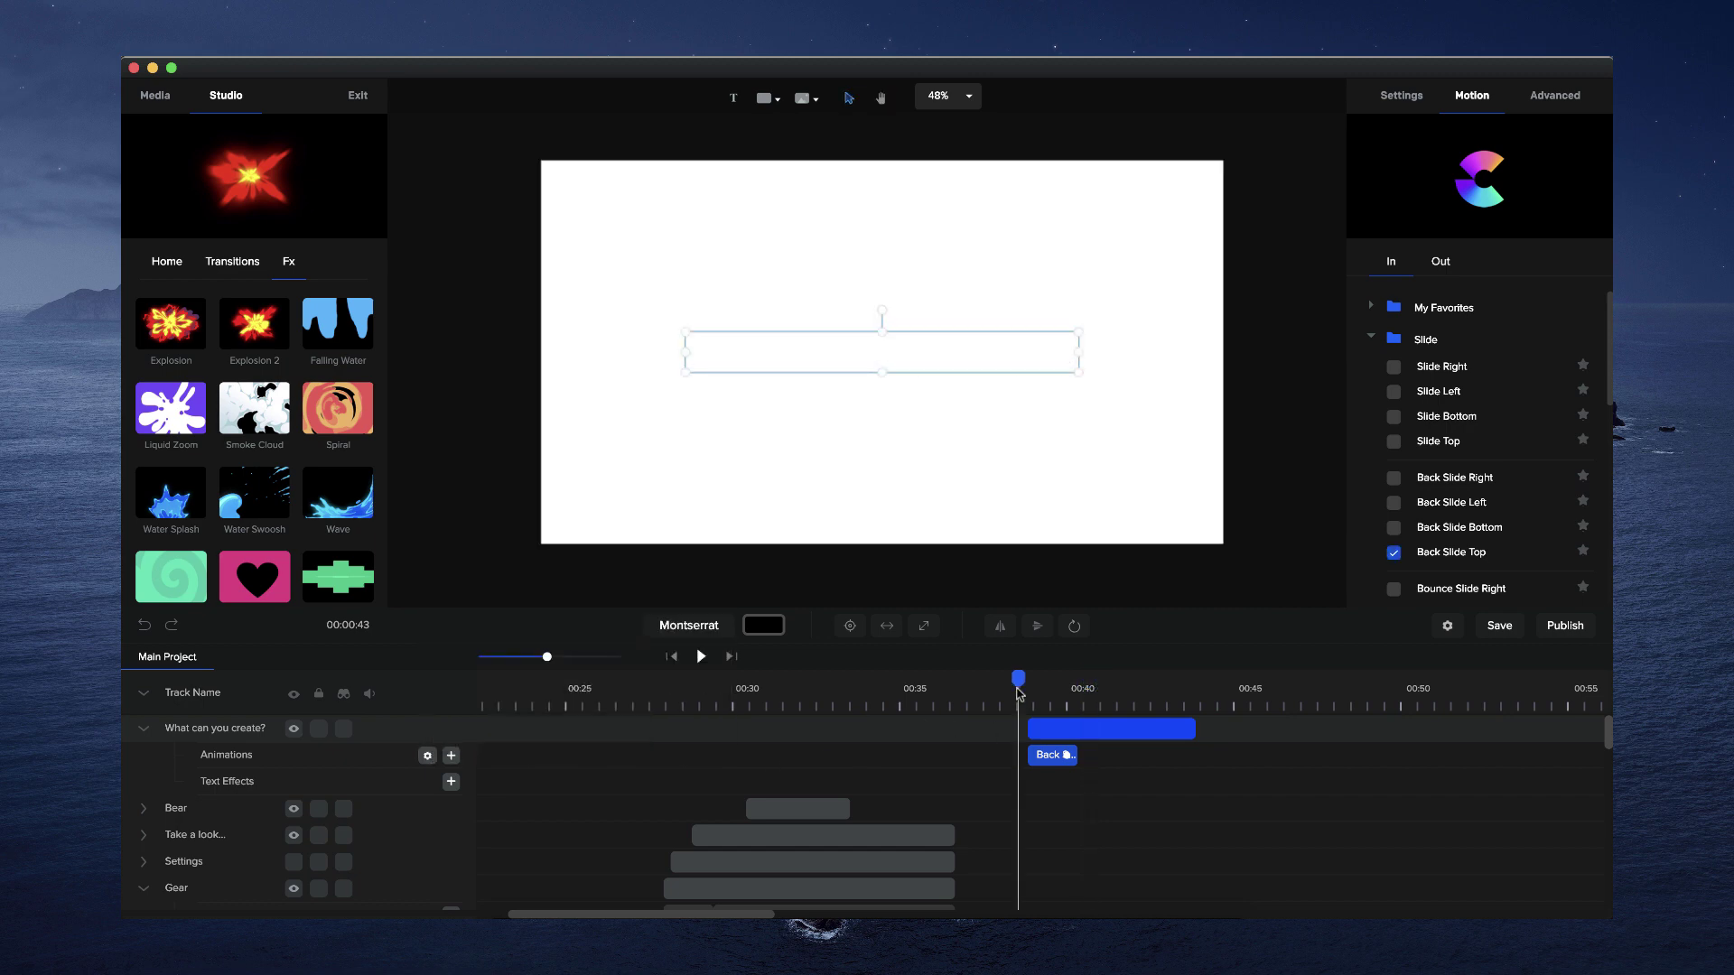
{"action": "key", "text": "space"}
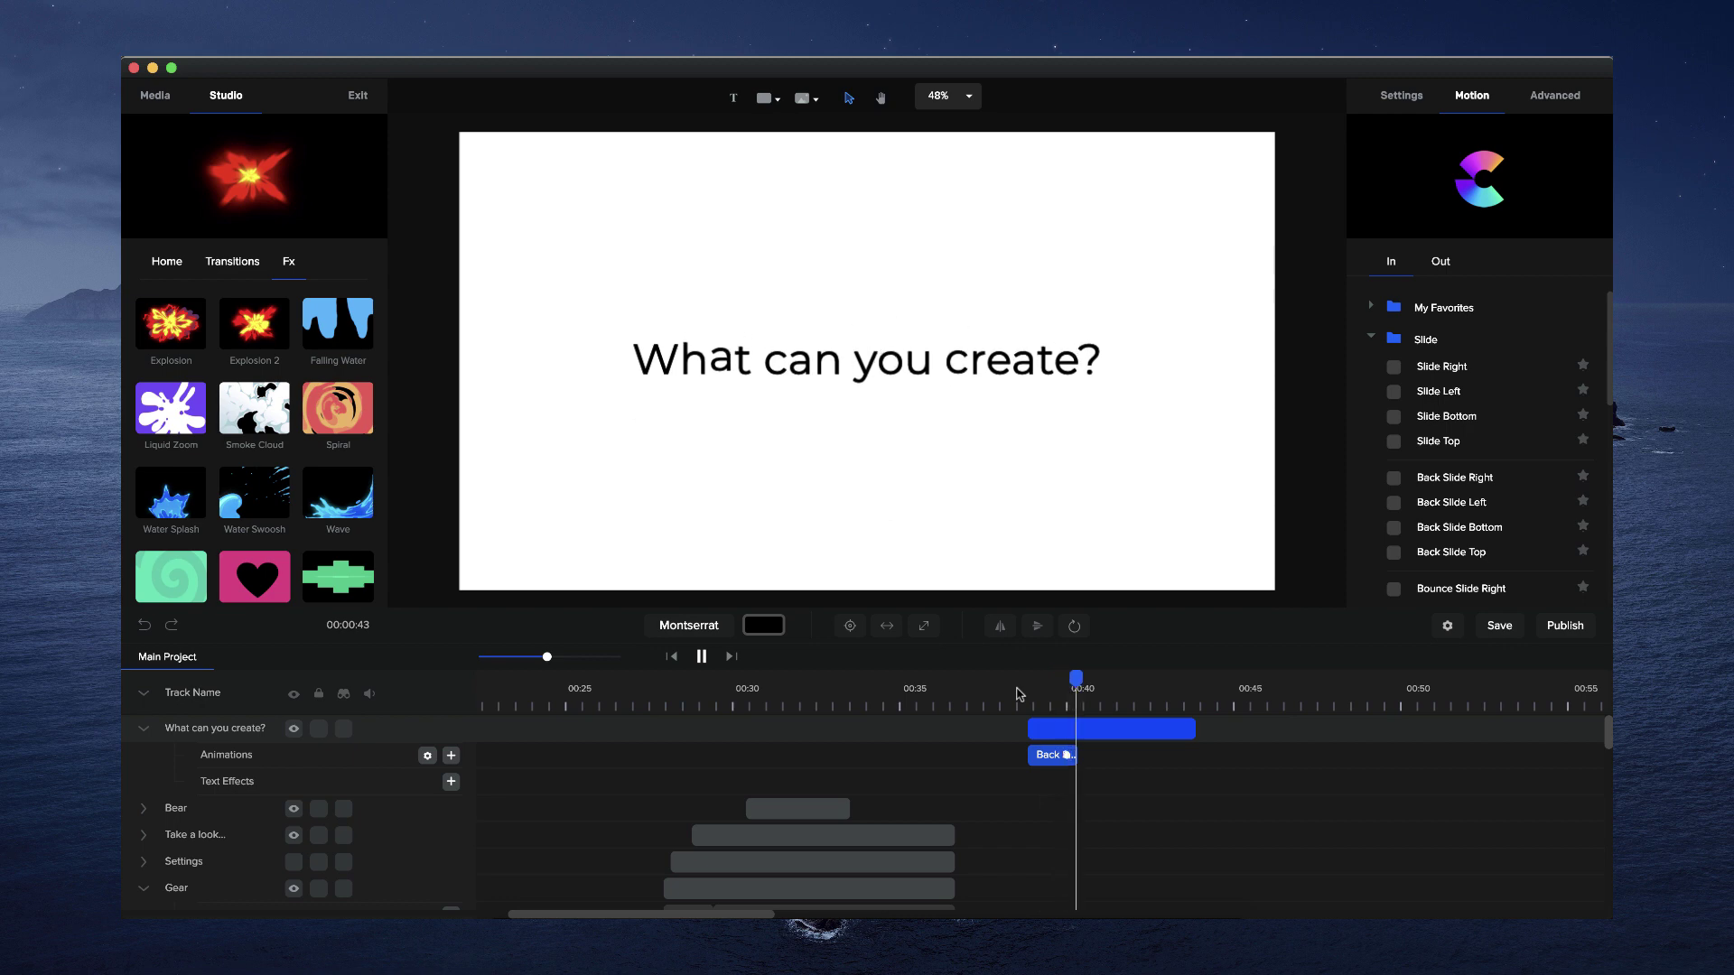
{"action": "key", "text": "space"}
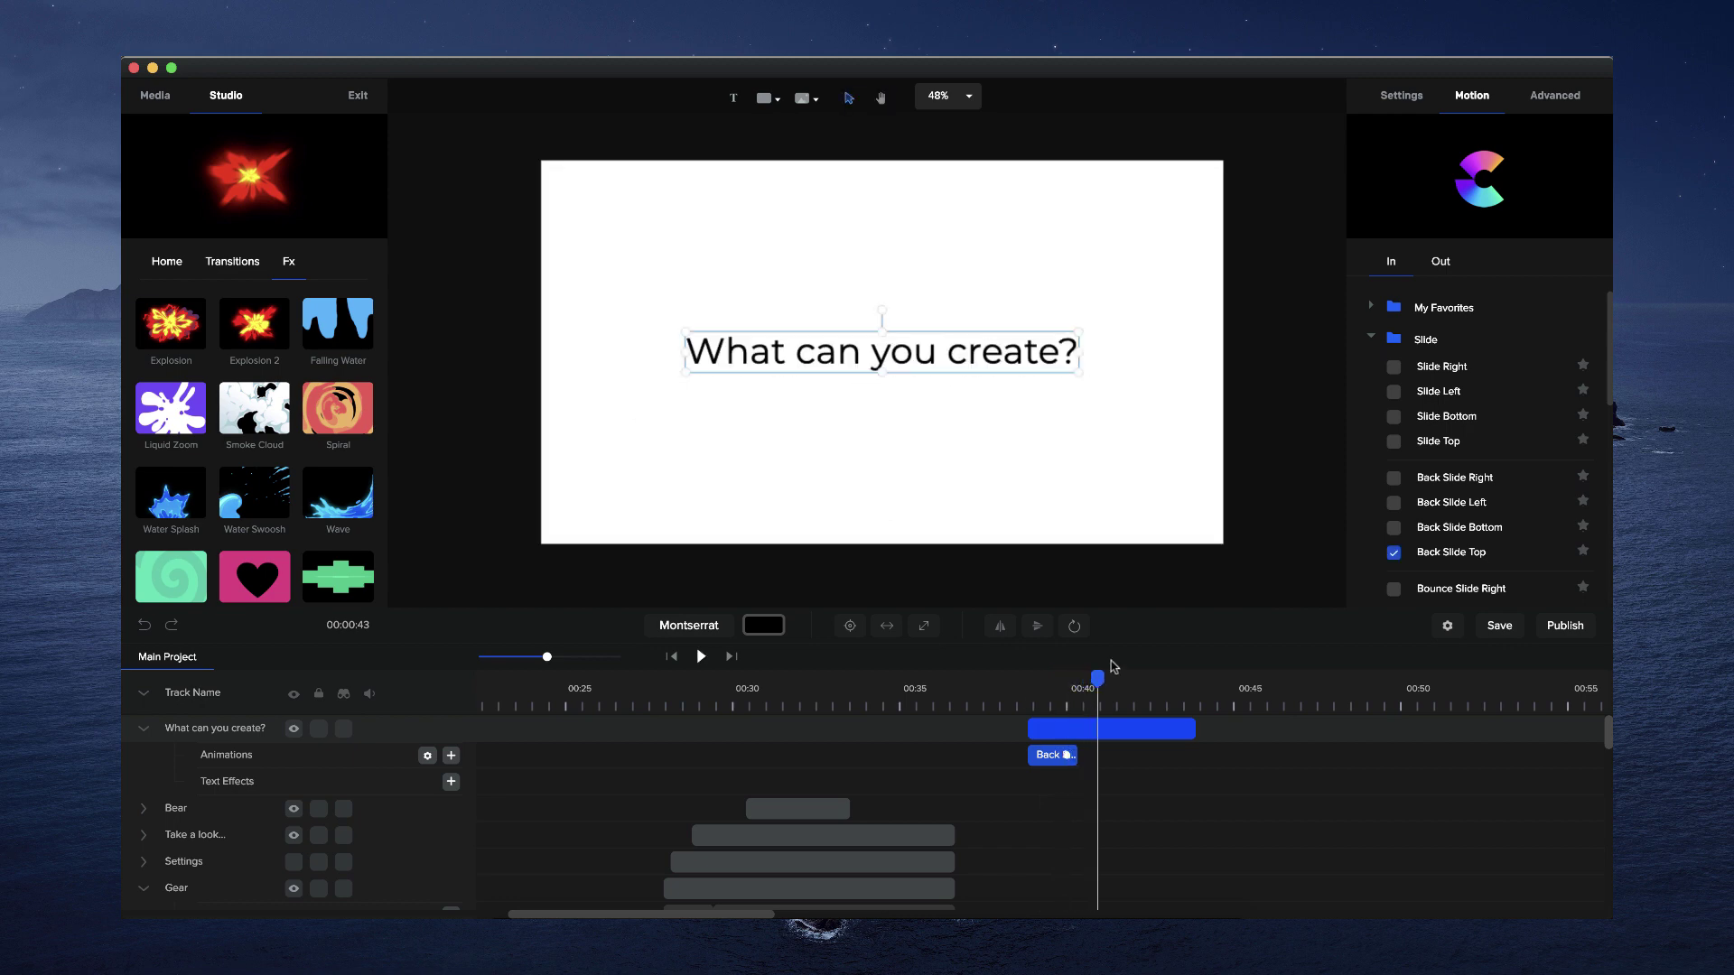
{"action": "left_click", "coordinate": [427, 756]}
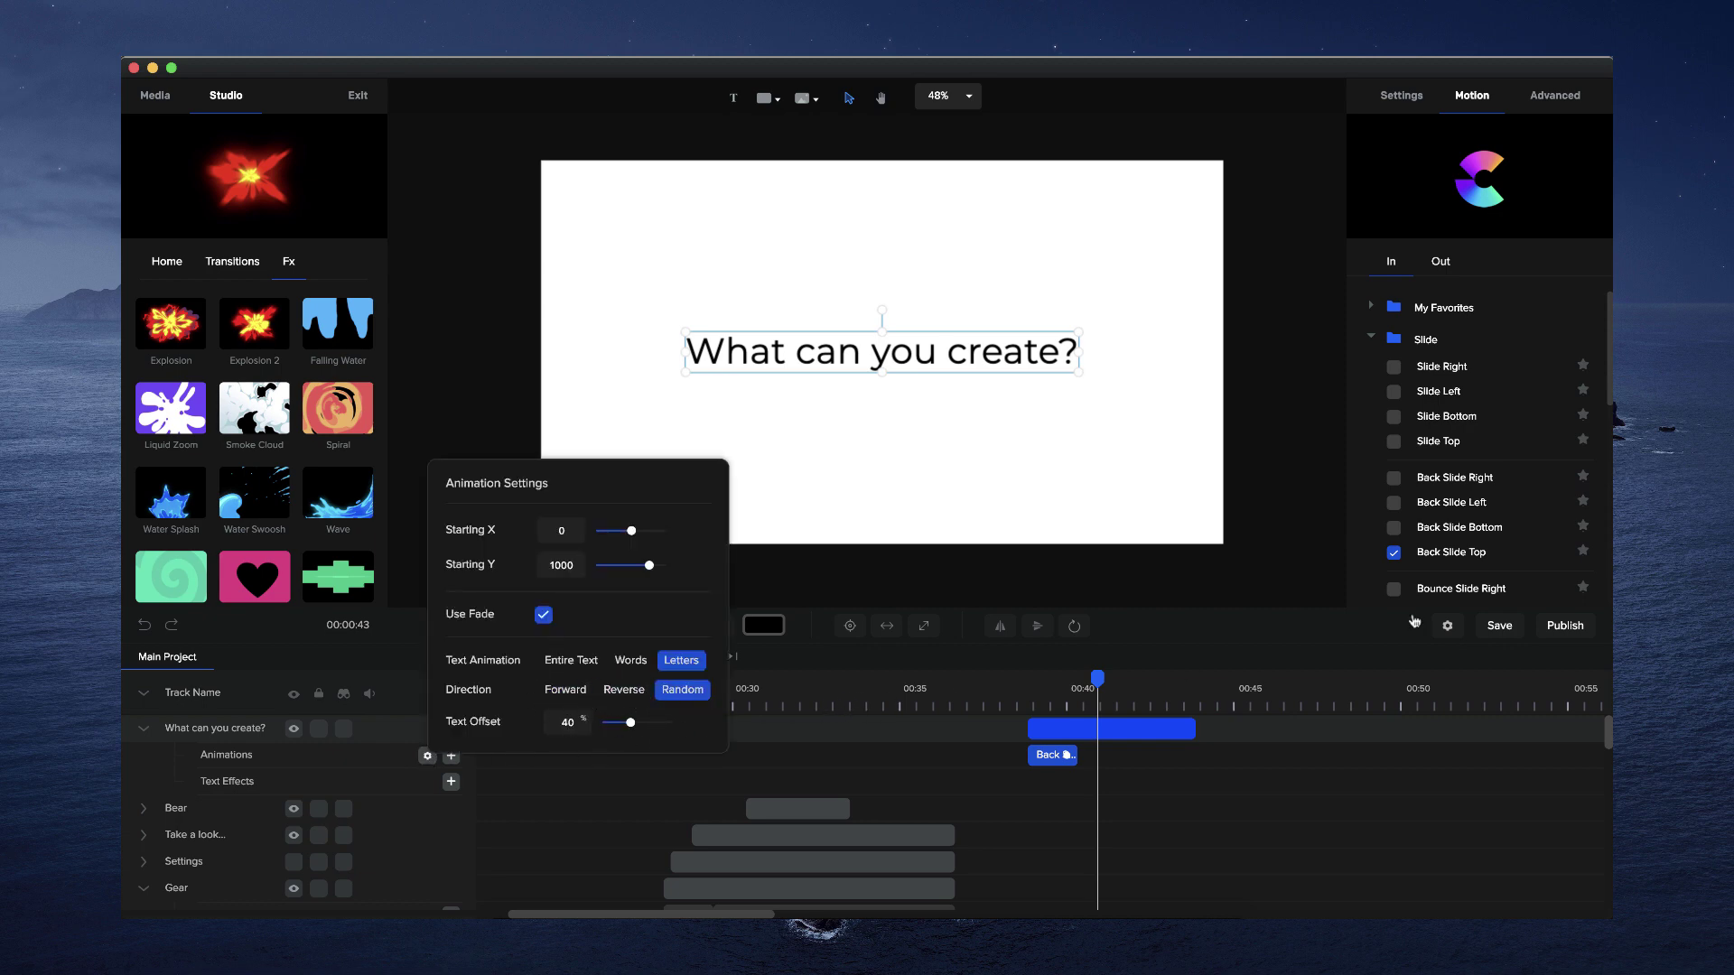
Apply Back Rotate & Slide Bottom from Out > My Favorites as the text's exit
{"action": "left_click", "coordinate": [1442, 262]}
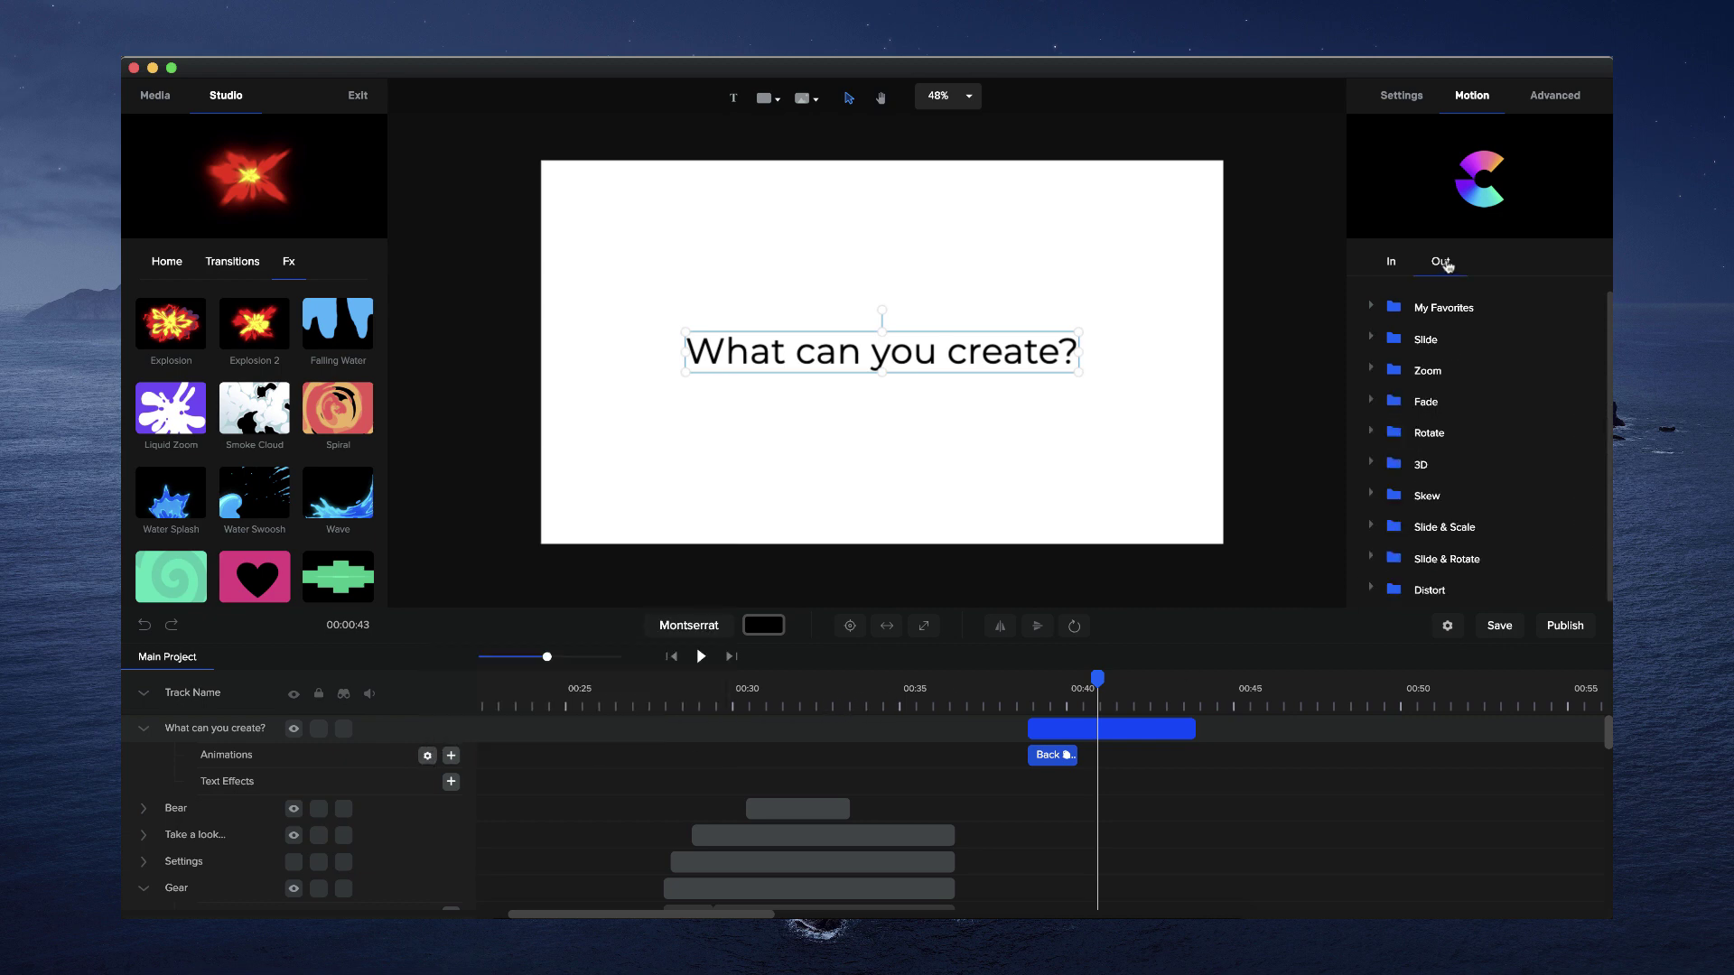
{"action": "left_click", "coordinate": [1373, 309]}
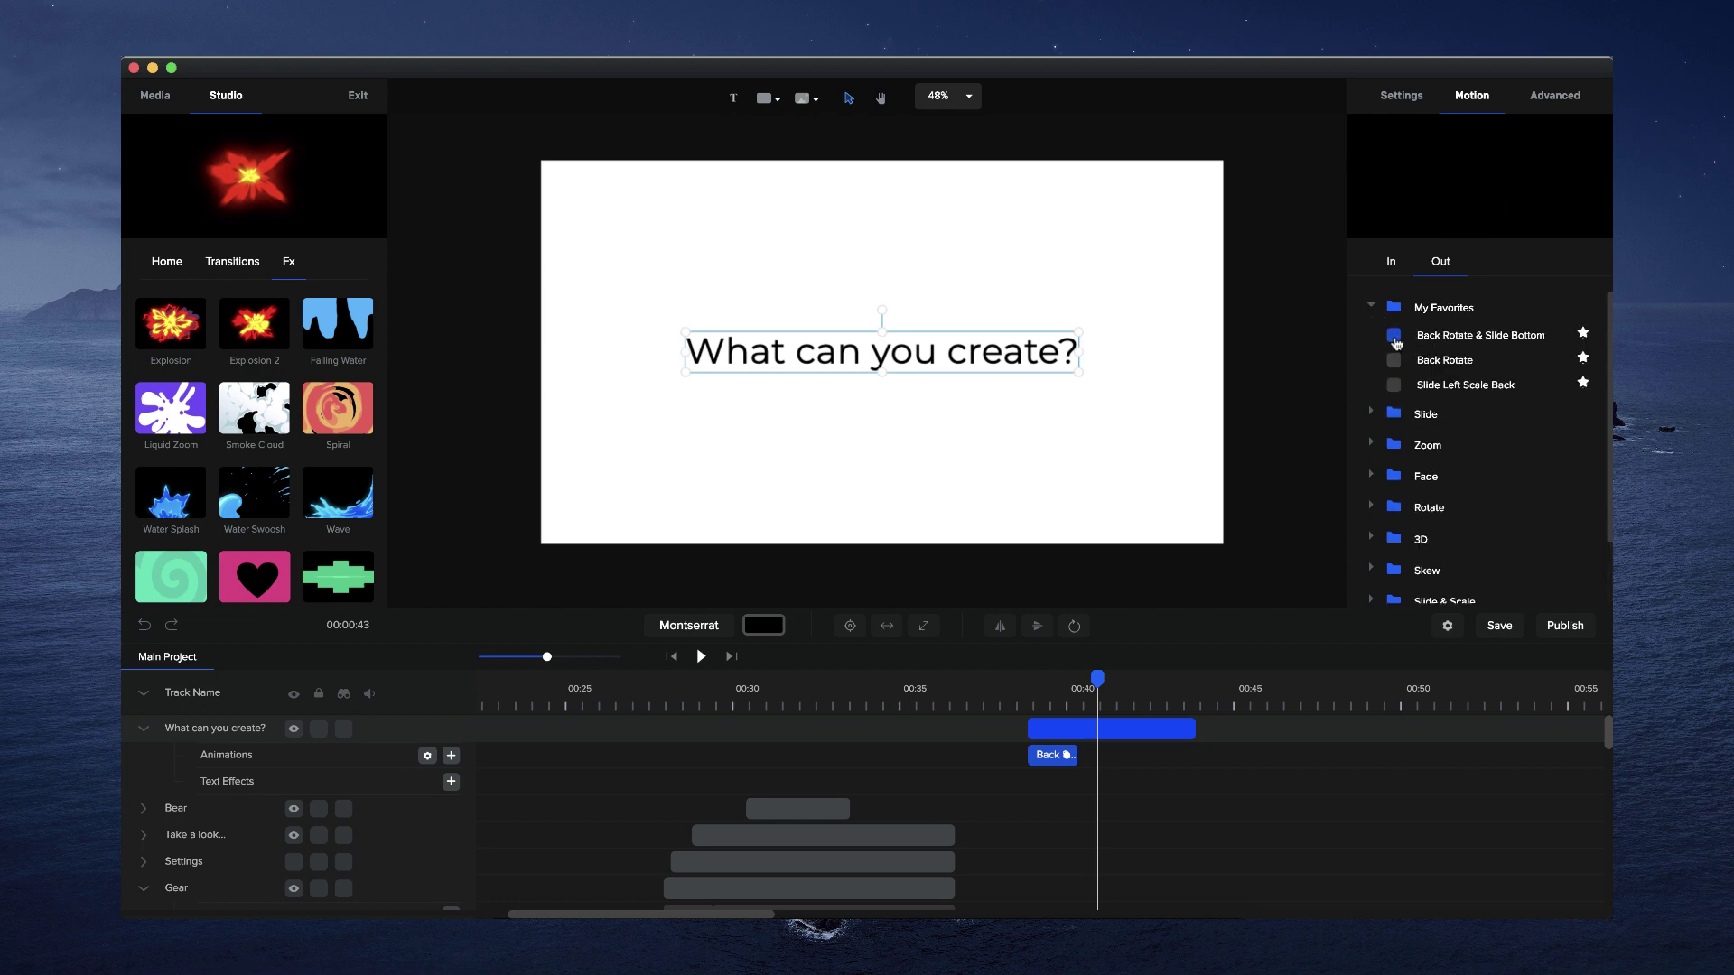
{"action": "left_click", "coordinate": [1395, 337]}
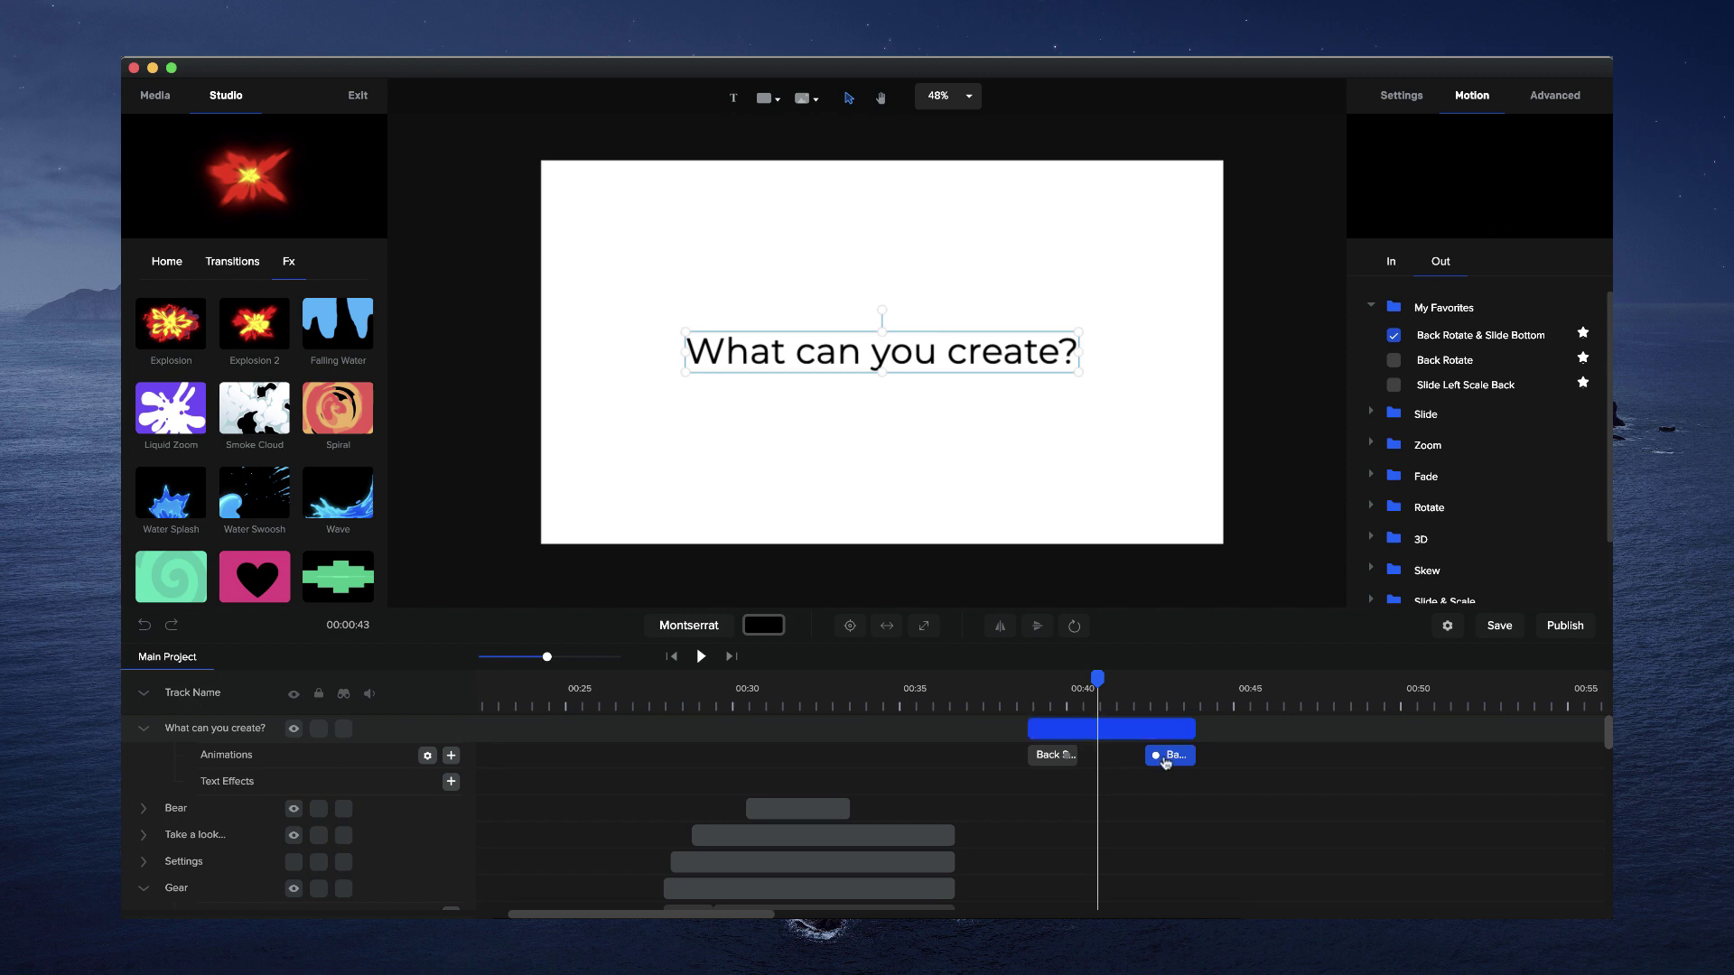
{"action": "left_click", "coordinate": [1159, 688]}
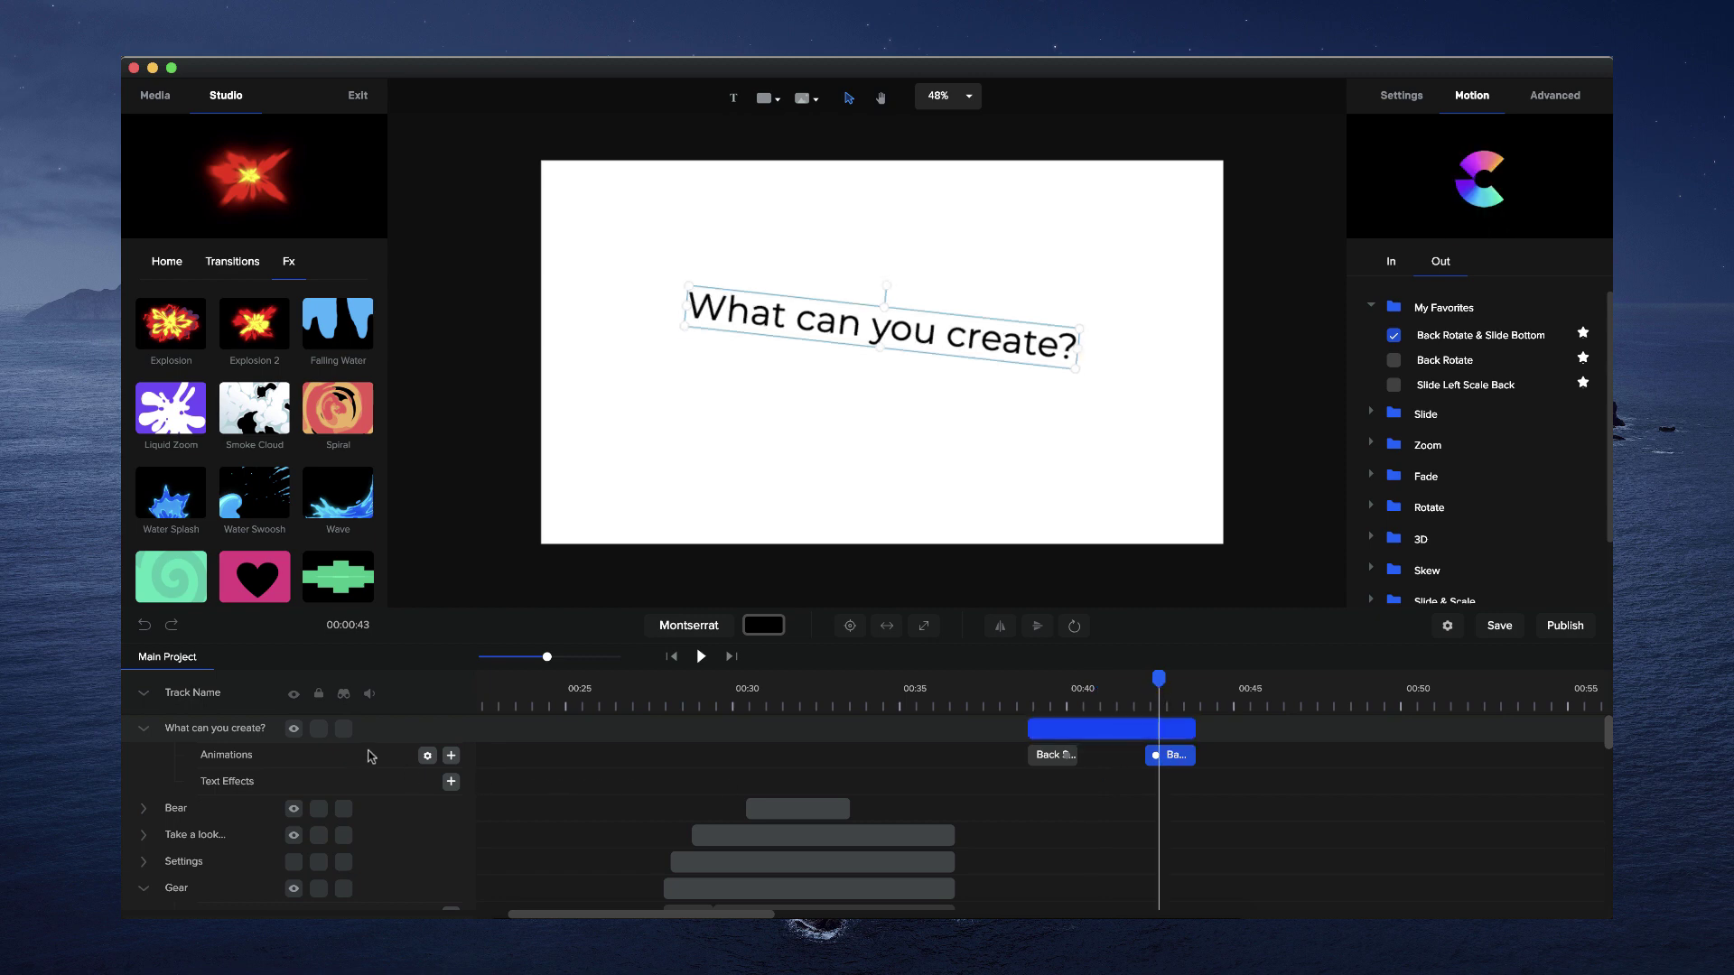
Set the exit to animate Letters in Random order with a 51% text offset
{"action": "left_click", "coordinate": [427, 755]}
{"action": "left_click", "coordinate": [701, 719]}
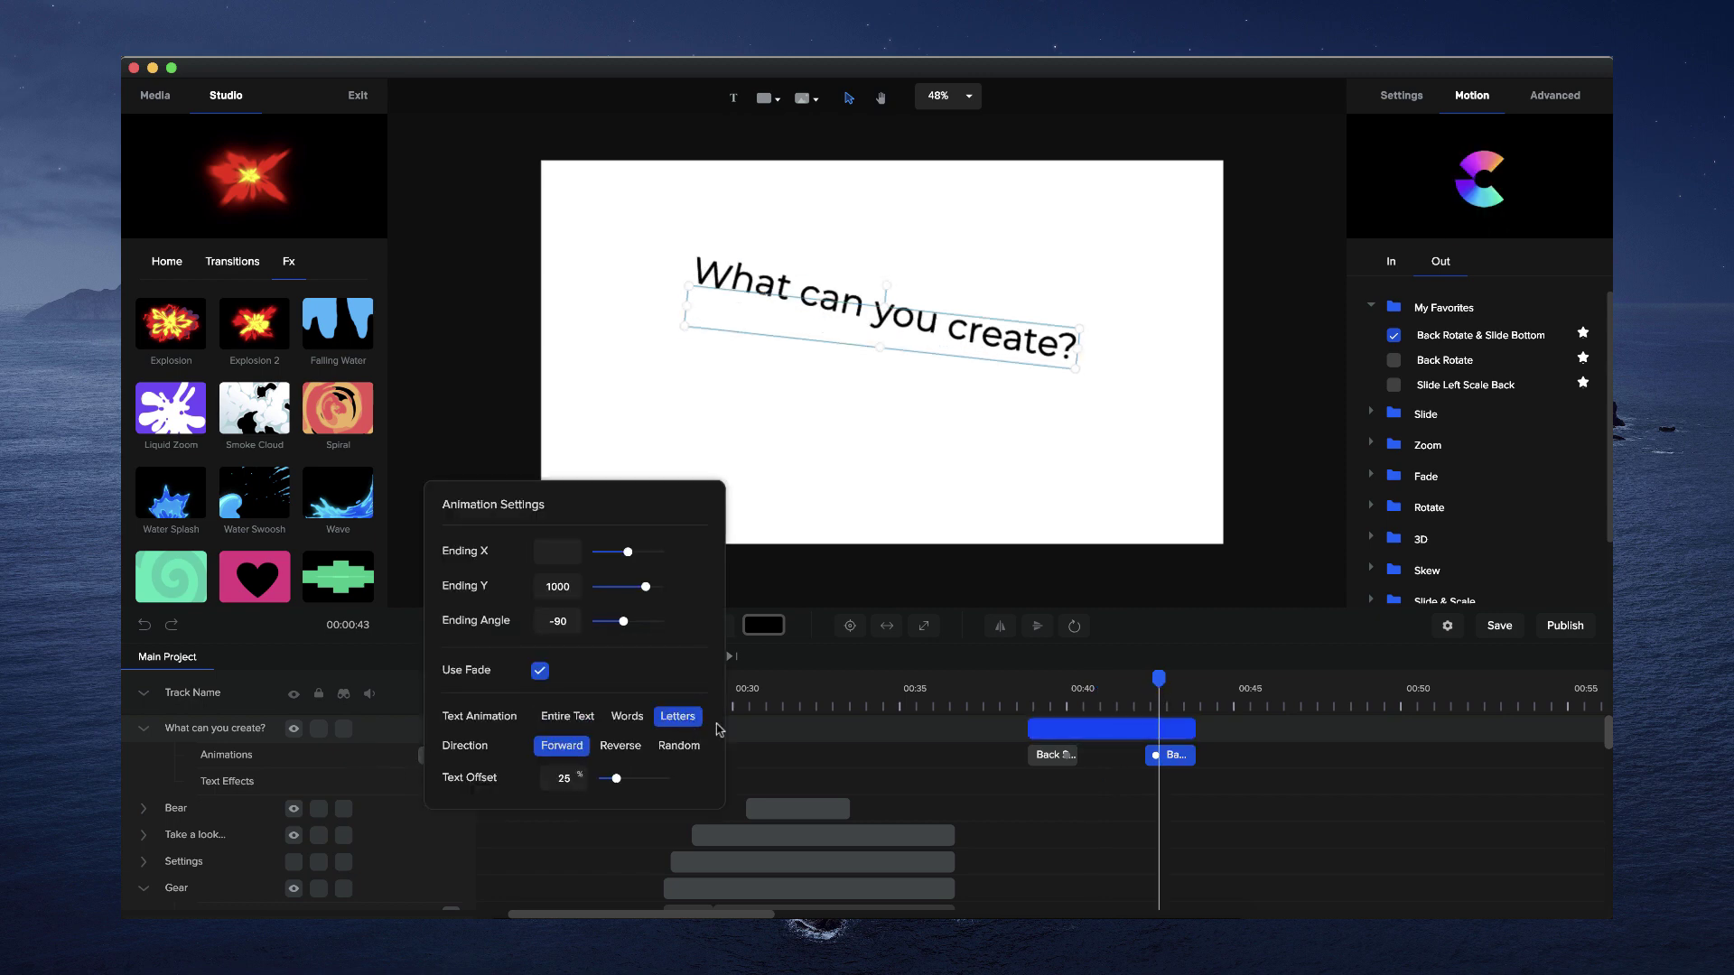
{"action": "left_click", "coordinate": [679, 746]}
{"action": "left_click_drag", "start_coordinate": [616, 778], "coordinate": [632, 778]}
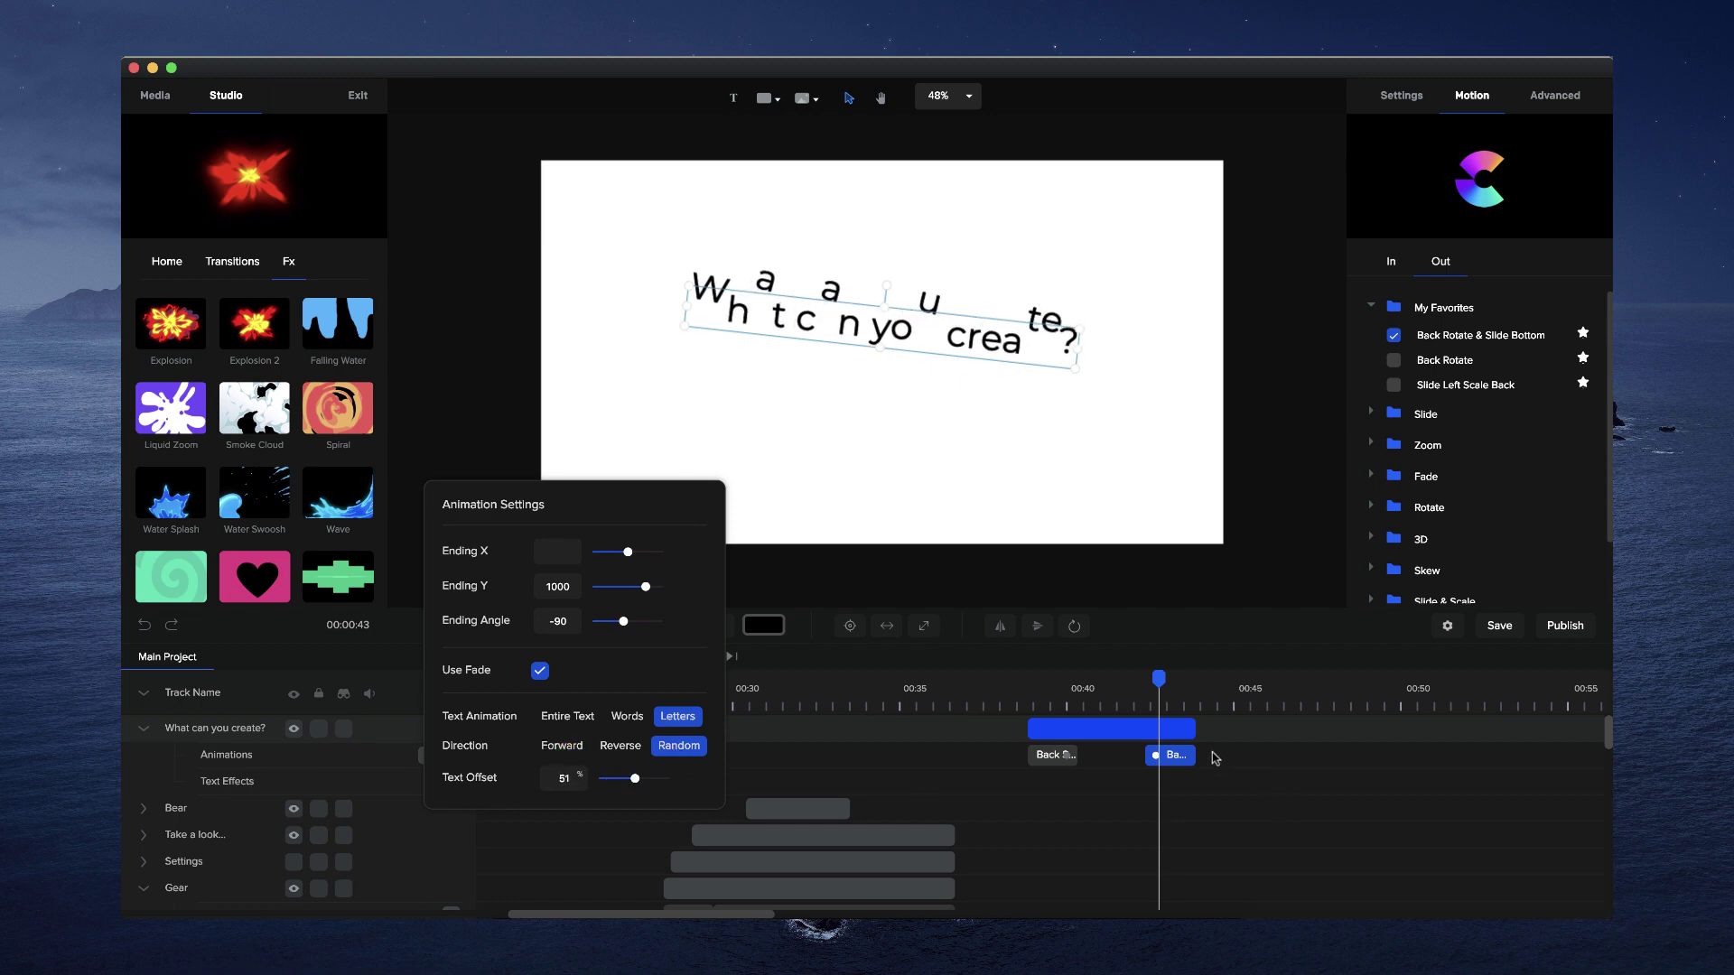
{"action": "left_click", "coordinate": [1144, 698]}
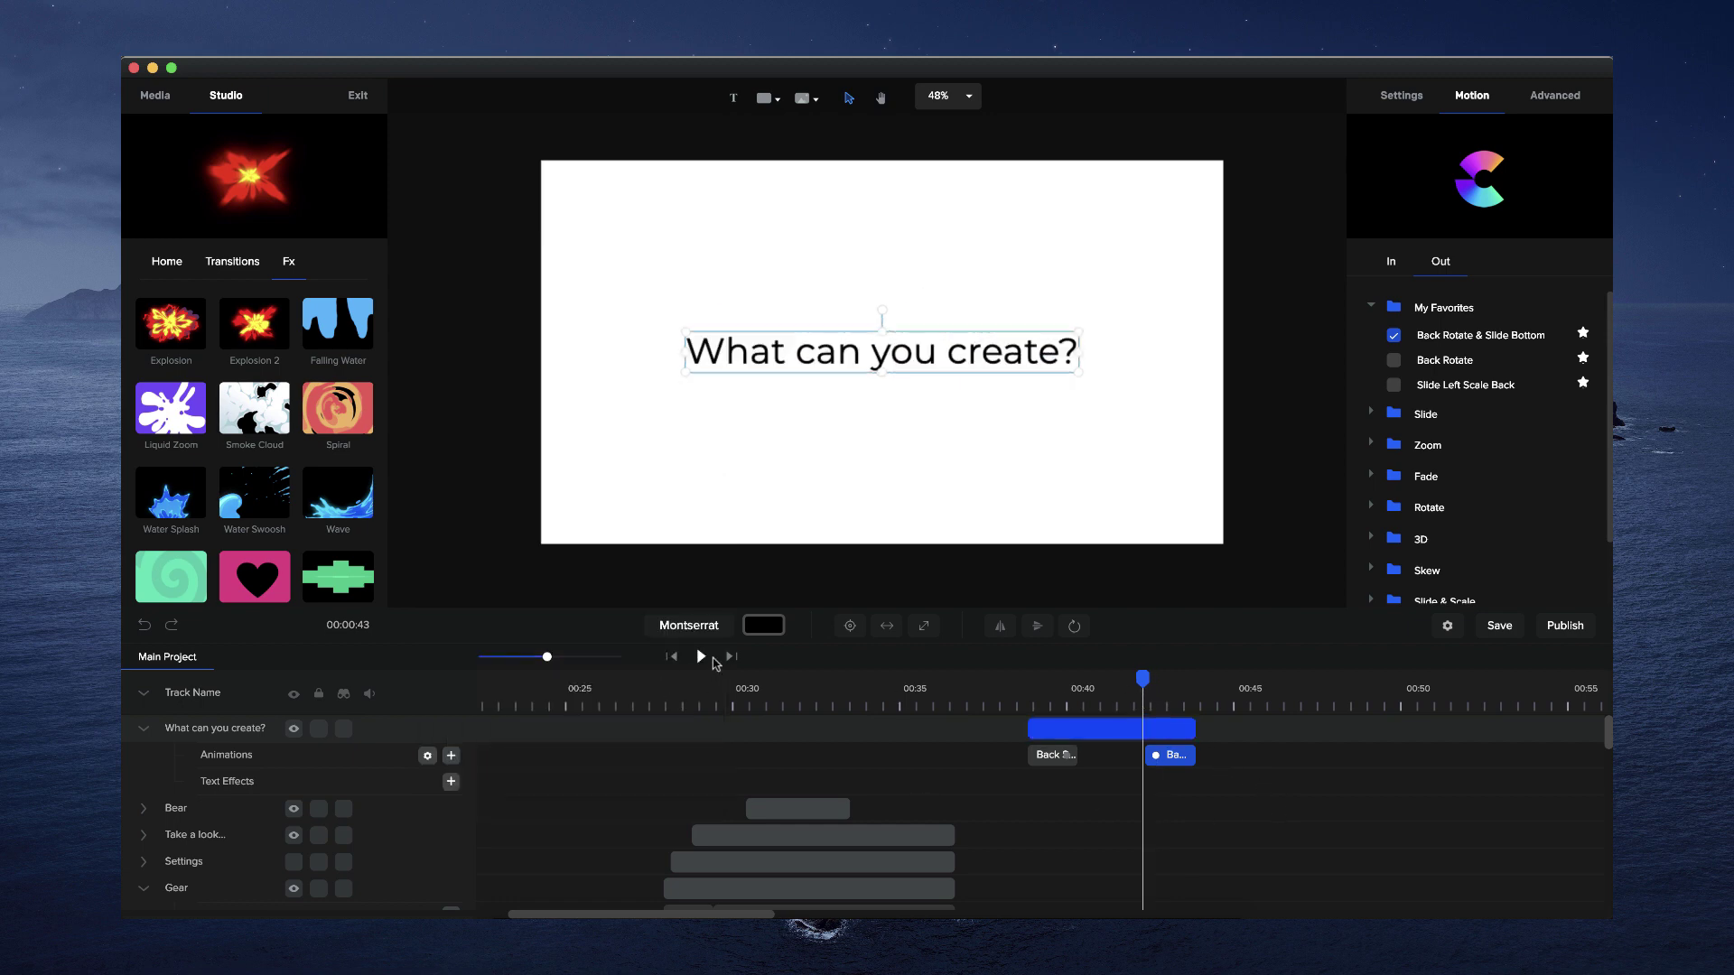
Preview and scrub the exit animation, then delete the Back Rotate & Slide Bottom clip
{"action": "left_click", "coordinate": [703, 656]}
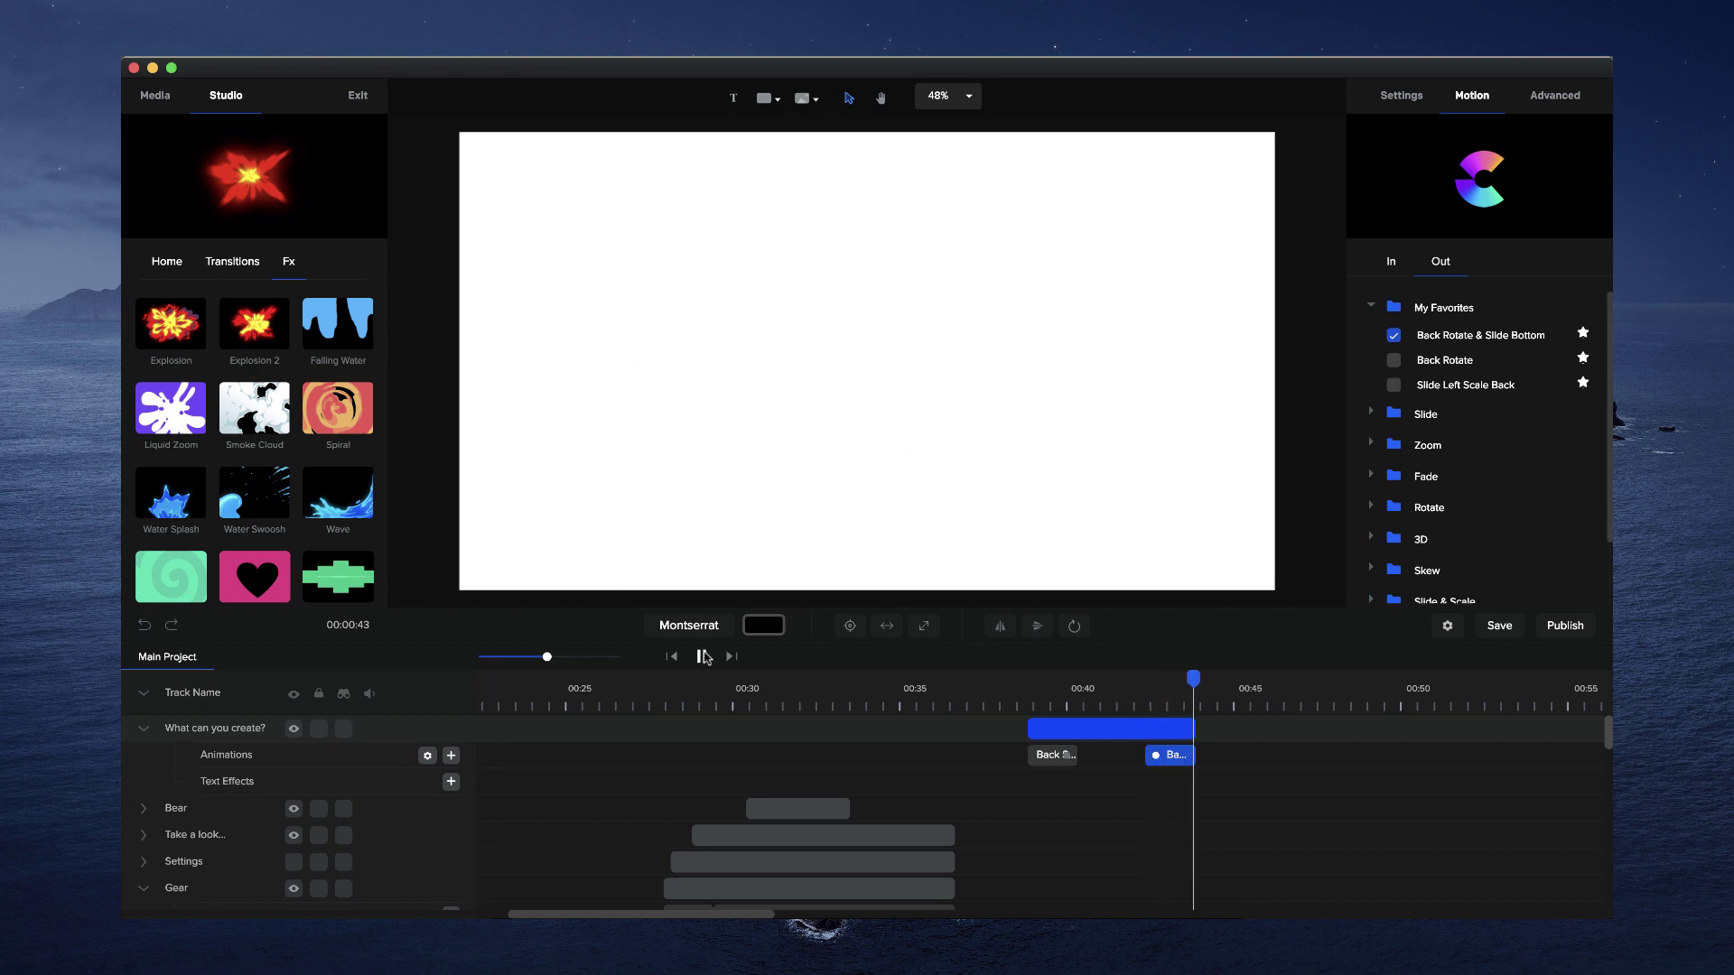
{"action": "left_click", "coordinate": [1142, 702]}
{"action": "left_click_drag", "start_coordinate": [1145, 683], "coordinate": [1188, 680]}
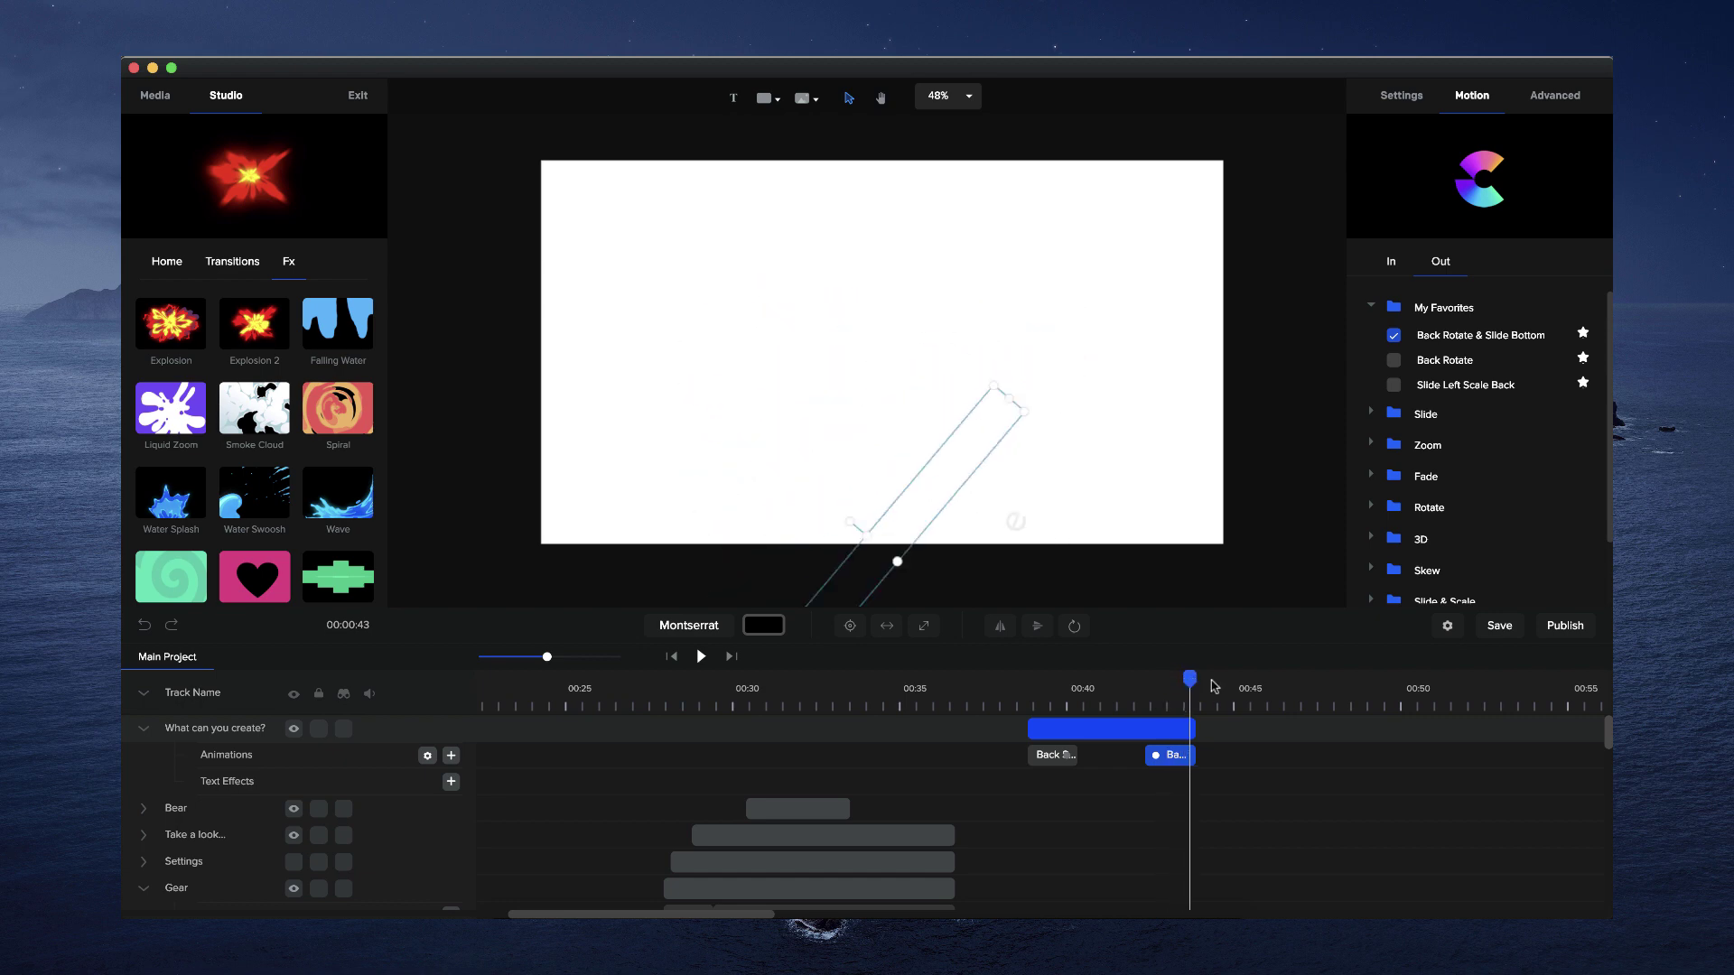
{"action": "right_click", "coordinate": [1170, 755]}
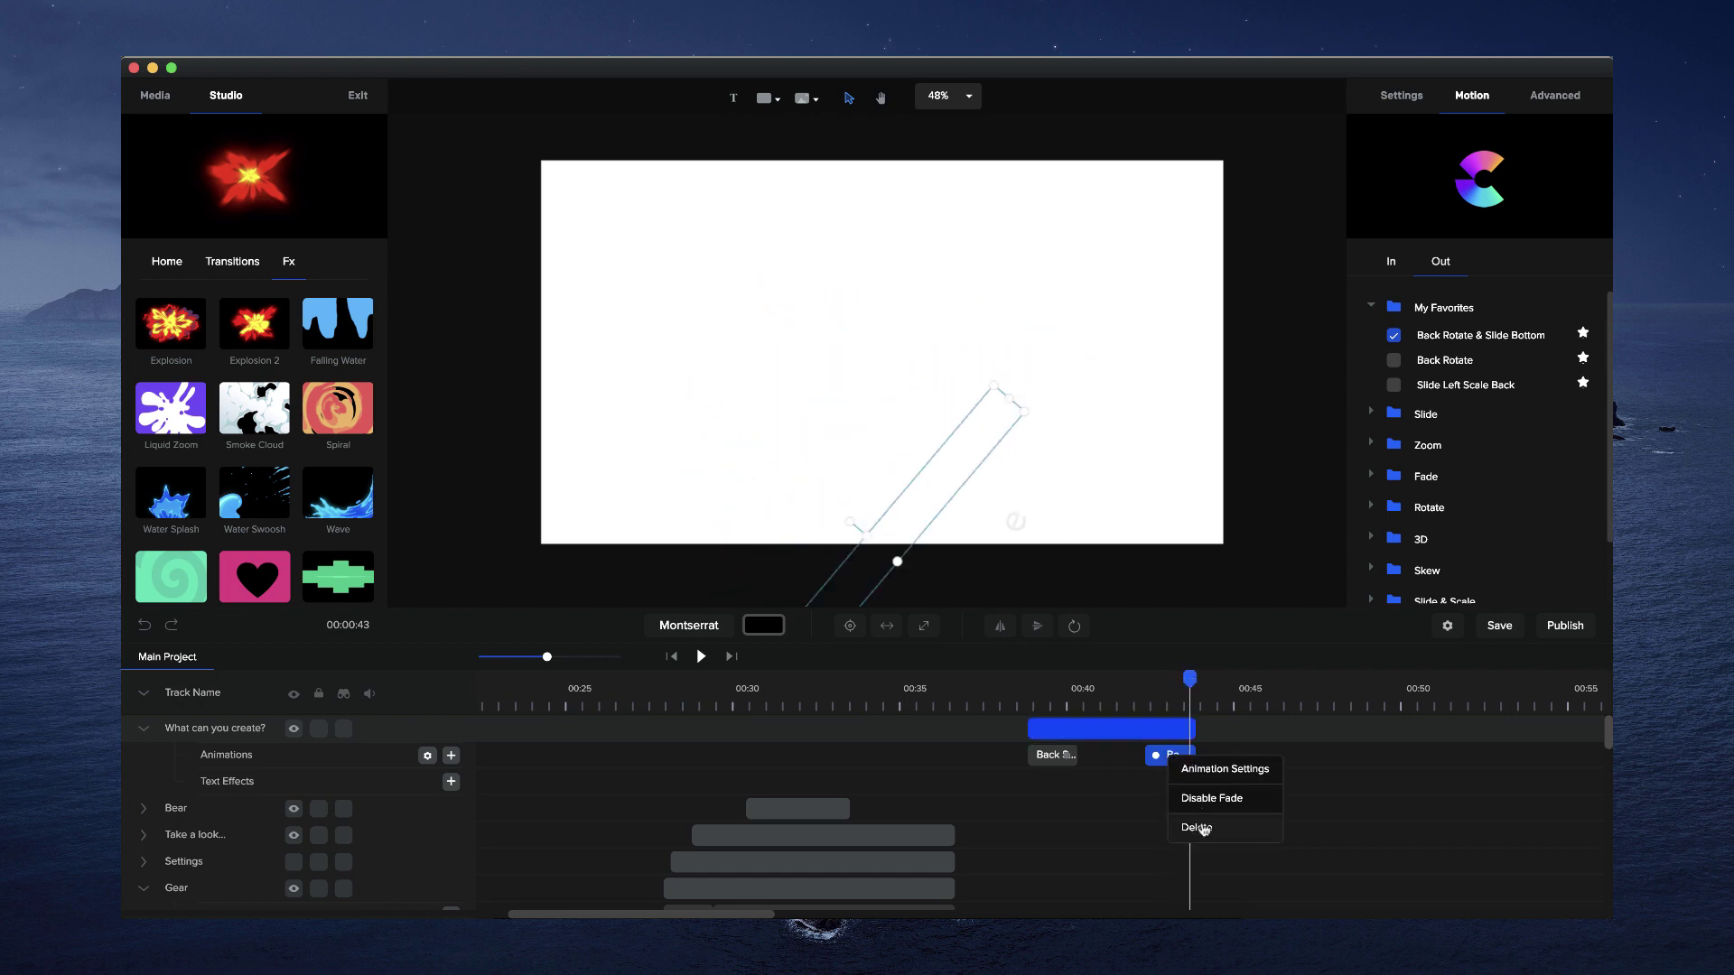
{"action": "left_click", "coordinate": [1199, 823]}
{"action": "right_click", "coordinate": [1096, 755]}
Delete the Back Slide Top entrance and add a custom animation of position, scale and rotation
{"action": "left_click", "coordinate": [1099, 820]}
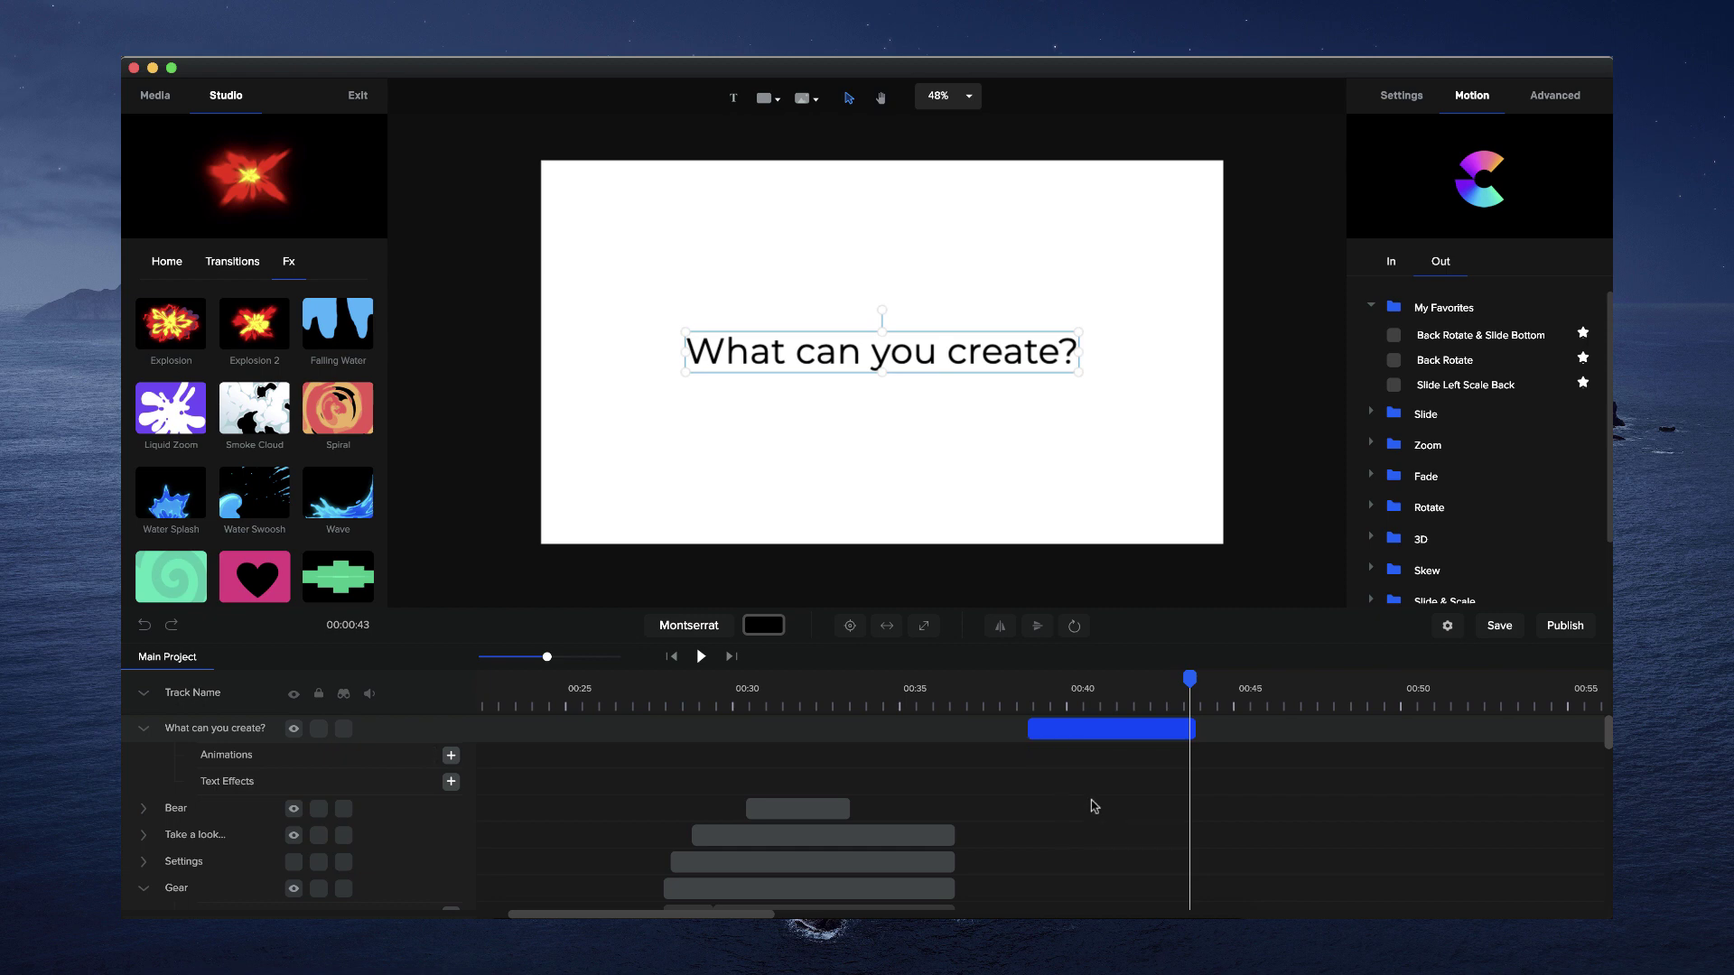
{"action": "left_click", "coordinate": [1035, 705]}
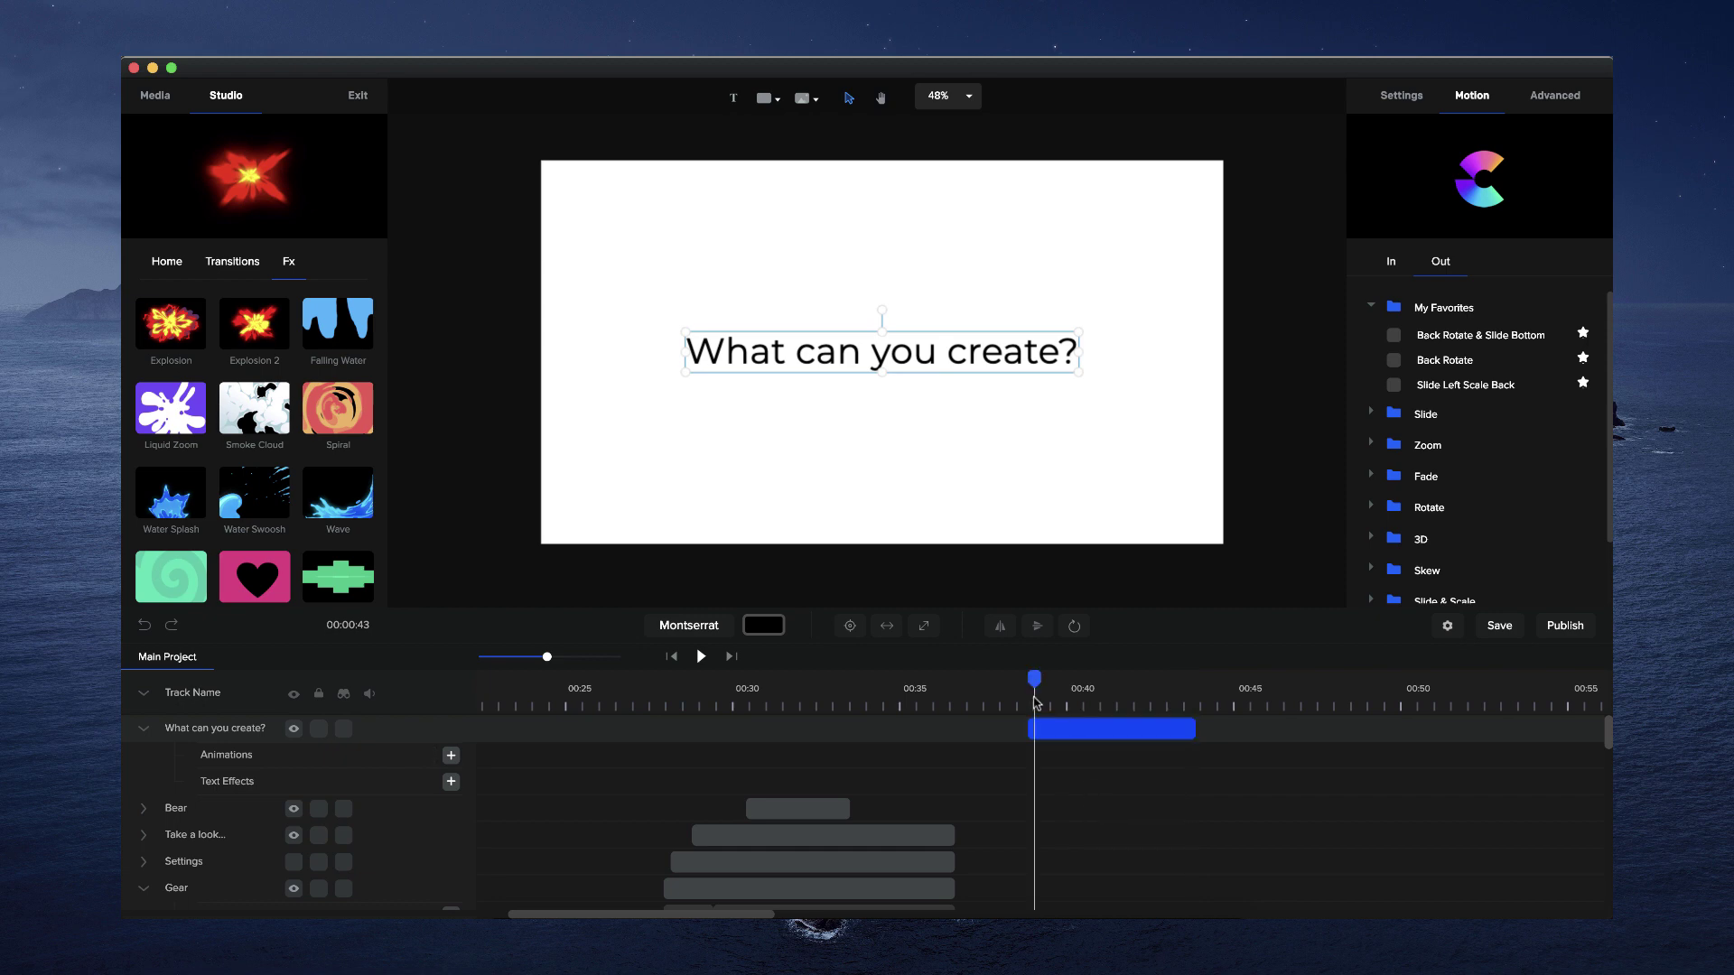
{"action": "left_click", "coordinate": [451, 756]}
{"action": "left_click", "coordinate": [1304, 422]}
{"action": "left_click", "coordinate": [1304, 474]}
{"action": "left_click", "coordinate": [1304, 502]}
Also enable Text Spacing, align the custom animation to the clip start and move the text below the scene
{"action": "left_click", "coordinate": [1303, 581]}
{"action": "left_click", "coordinate": [1303, 580]}
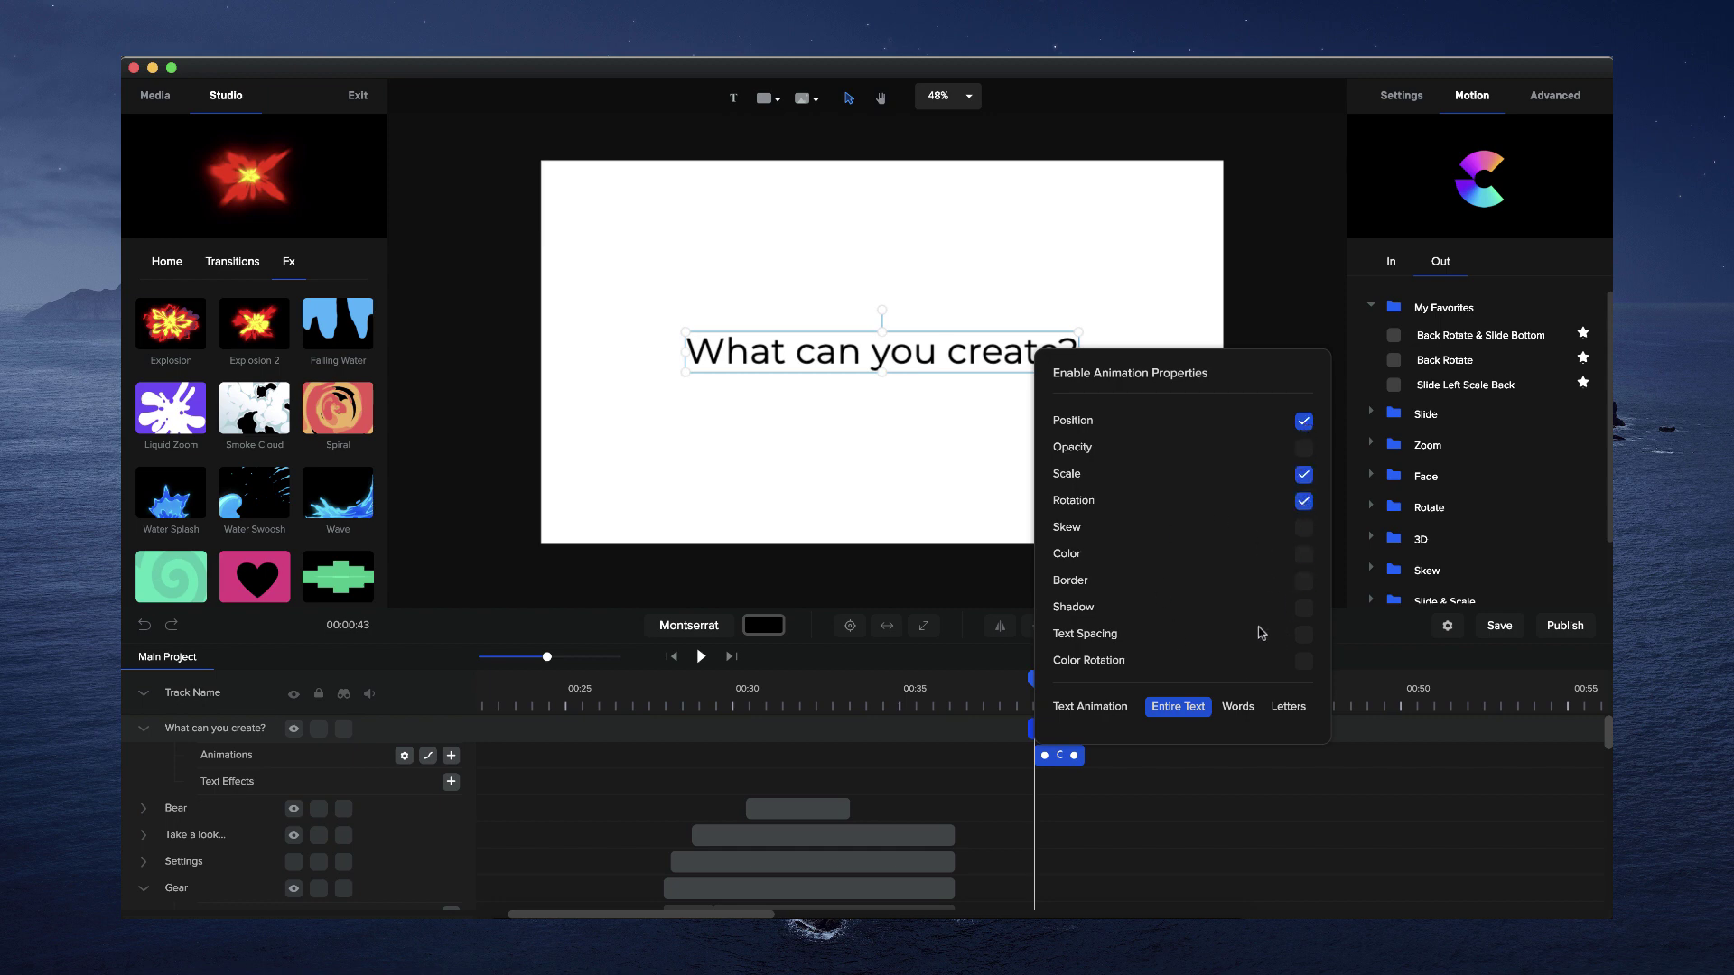
{"action": "left_click", "coordinate": [1305, 635]}
{"action": "left_click", "coordinate": [1172, 805]}
{"action": "left_click_drag", "start_coordinate": [1054, 763], "coordinate": [1048, 763]}
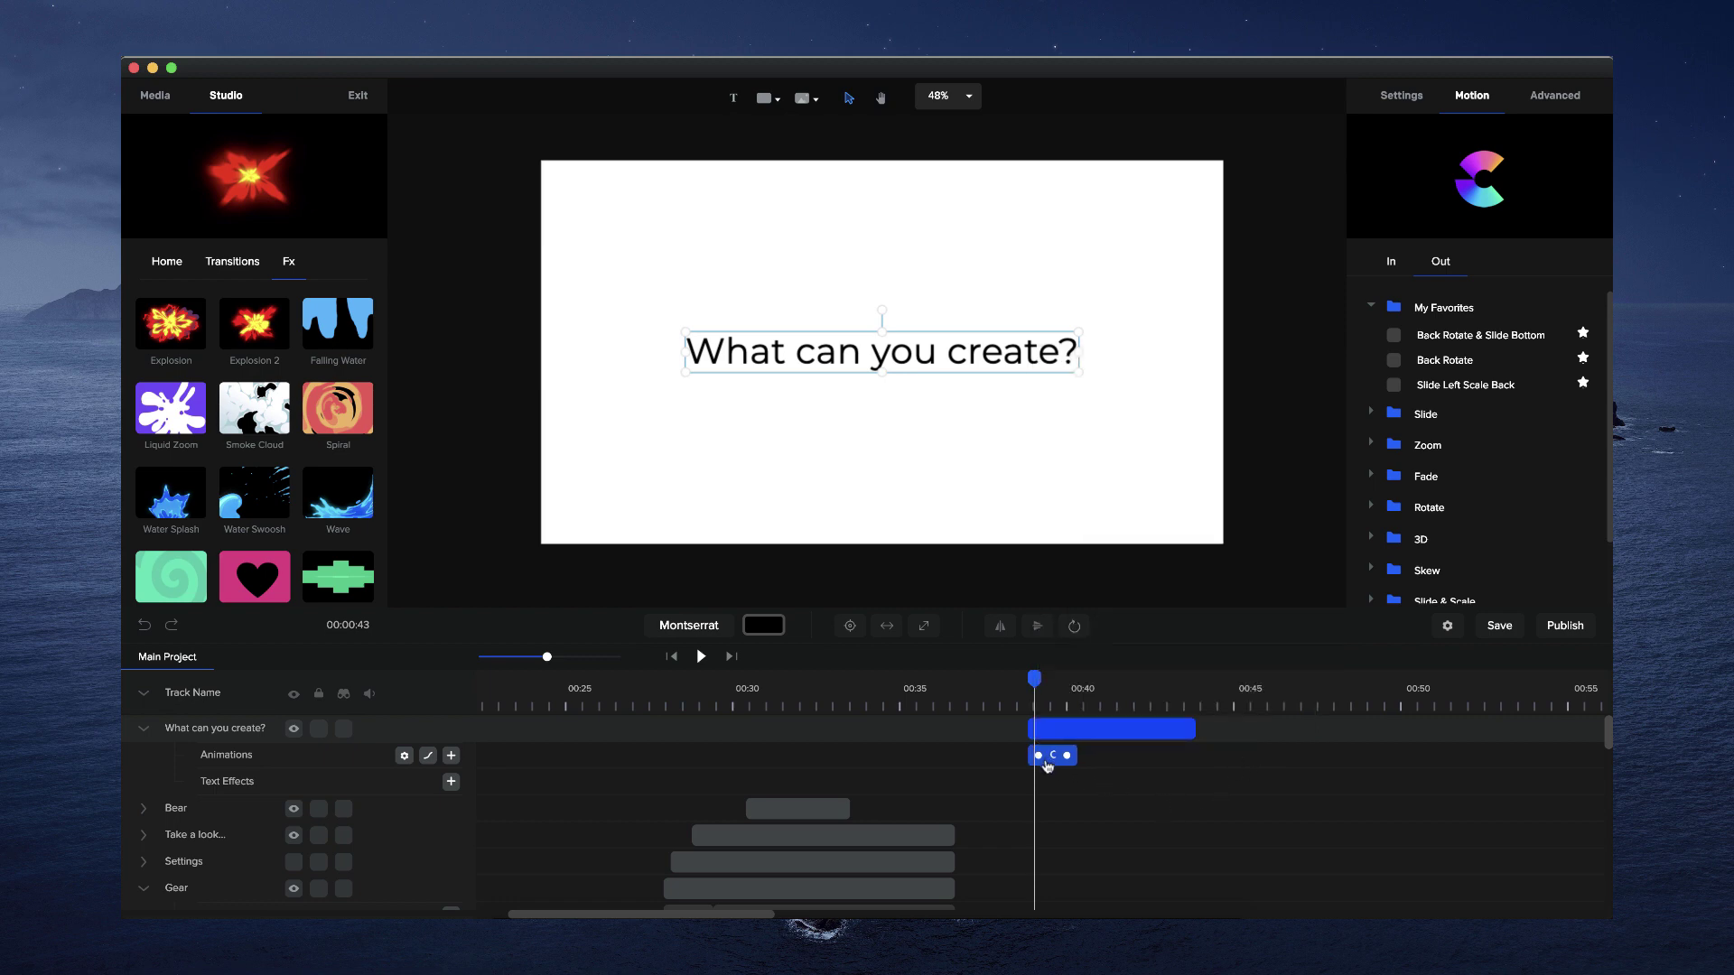
{"action": "left_click_drag", "start_coordinate": [1060, 578], "coordinate": [997, 583]}
Centre the text at 0:40, tilt it below the scene at the clip start, then preview it rising
{"action": "left_click", "coordinate": [1083, 695]}
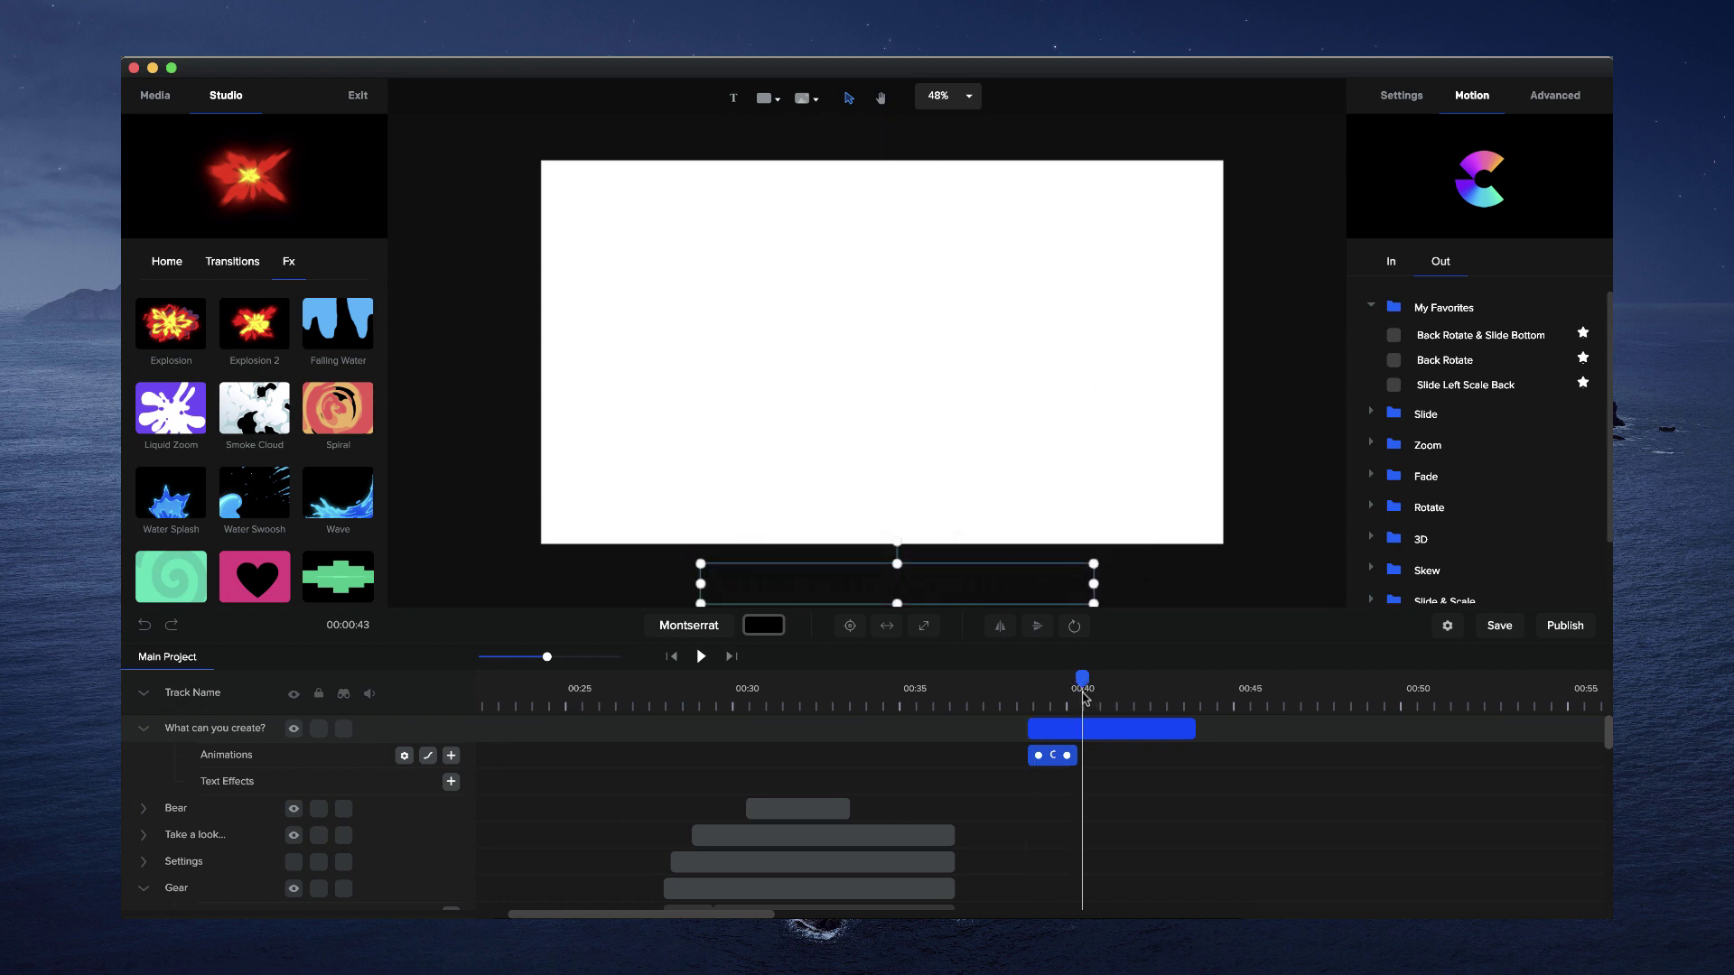
{"action": "left_click", "coordinate": [849, 624]}
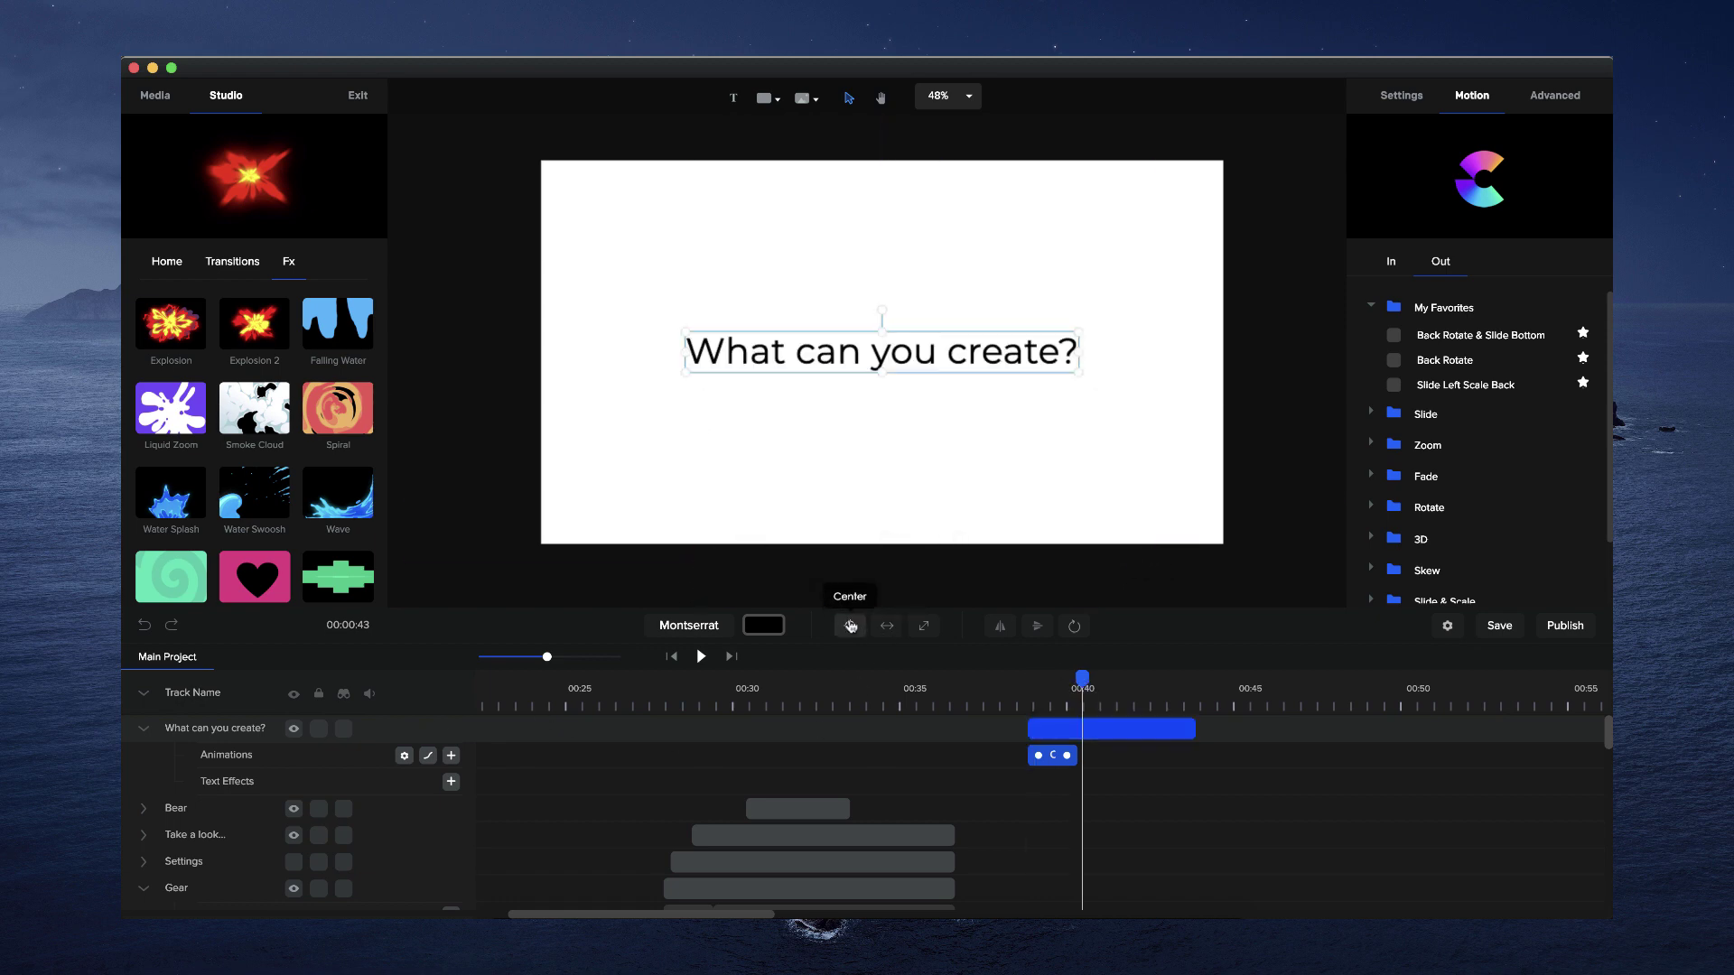
{"action": "left_click_drag", "start_coordinate": [1087, 678], "coordinate": [1068, 759]}
{"action": "left_click_drag", "start_coordinate": [900, 545], "coordinate": [1042, 574]}
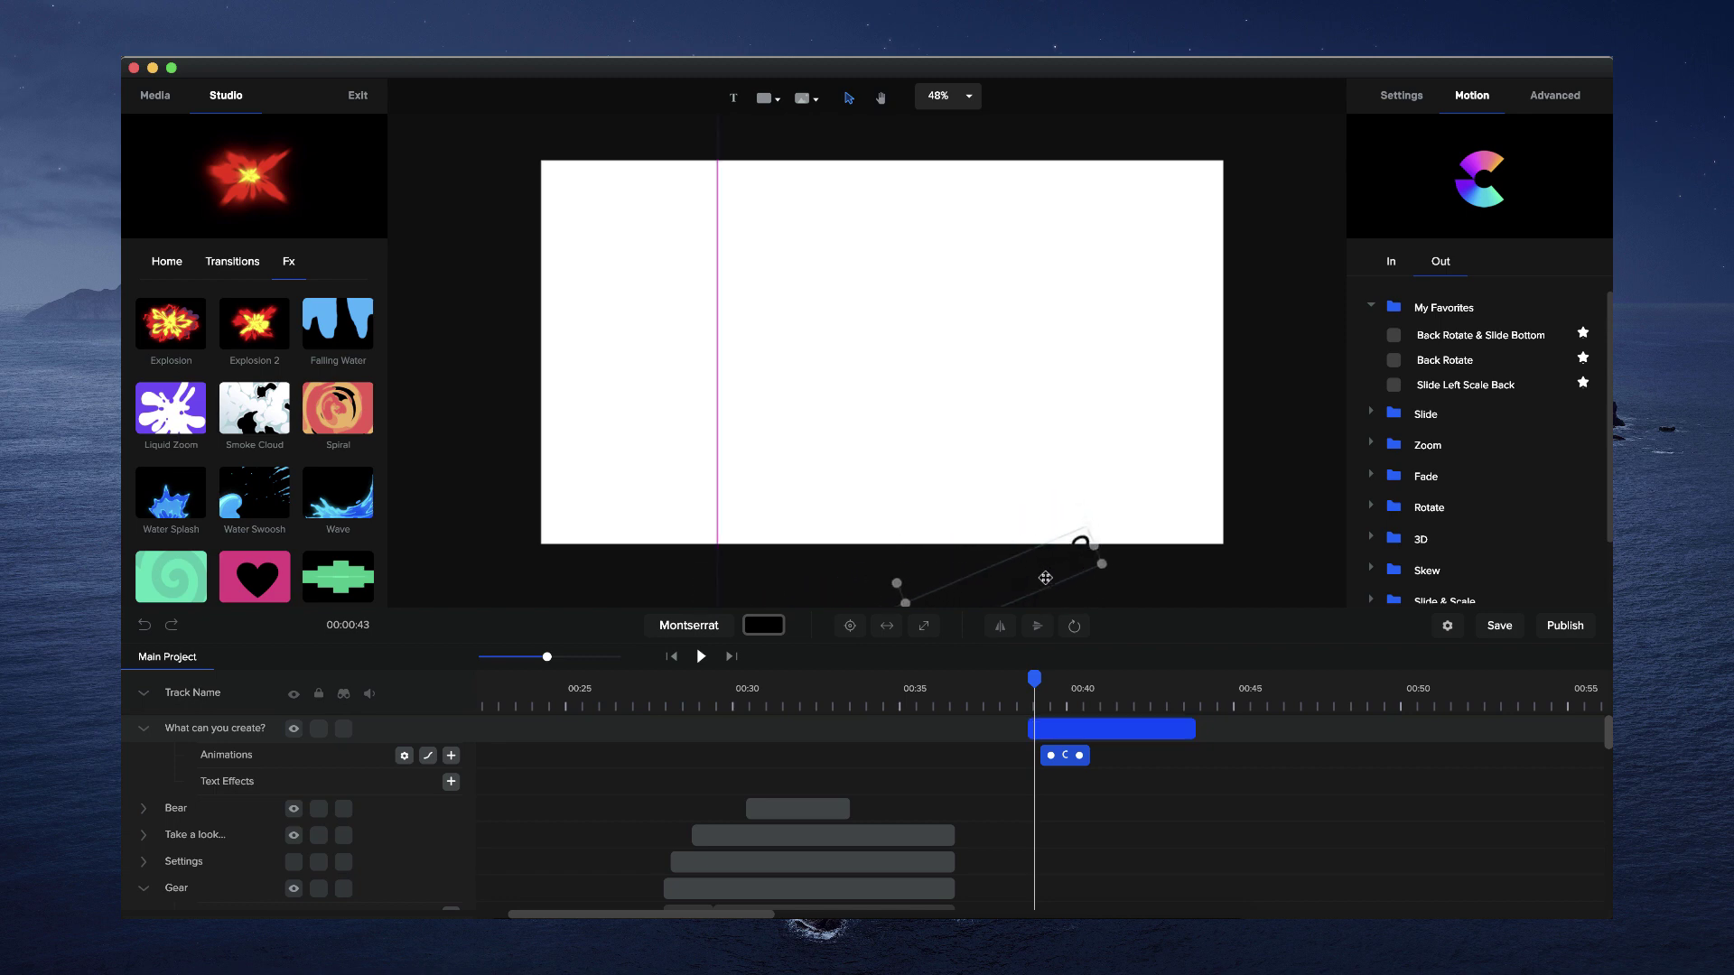
{"action": "left_click_drag", "start_coordinate": [1066, 755], "coordinate": [1052, 755]}
{"action": "left_click_drag", "start_coordinate": [1034, 679], "coordinate": [1094, 679]}
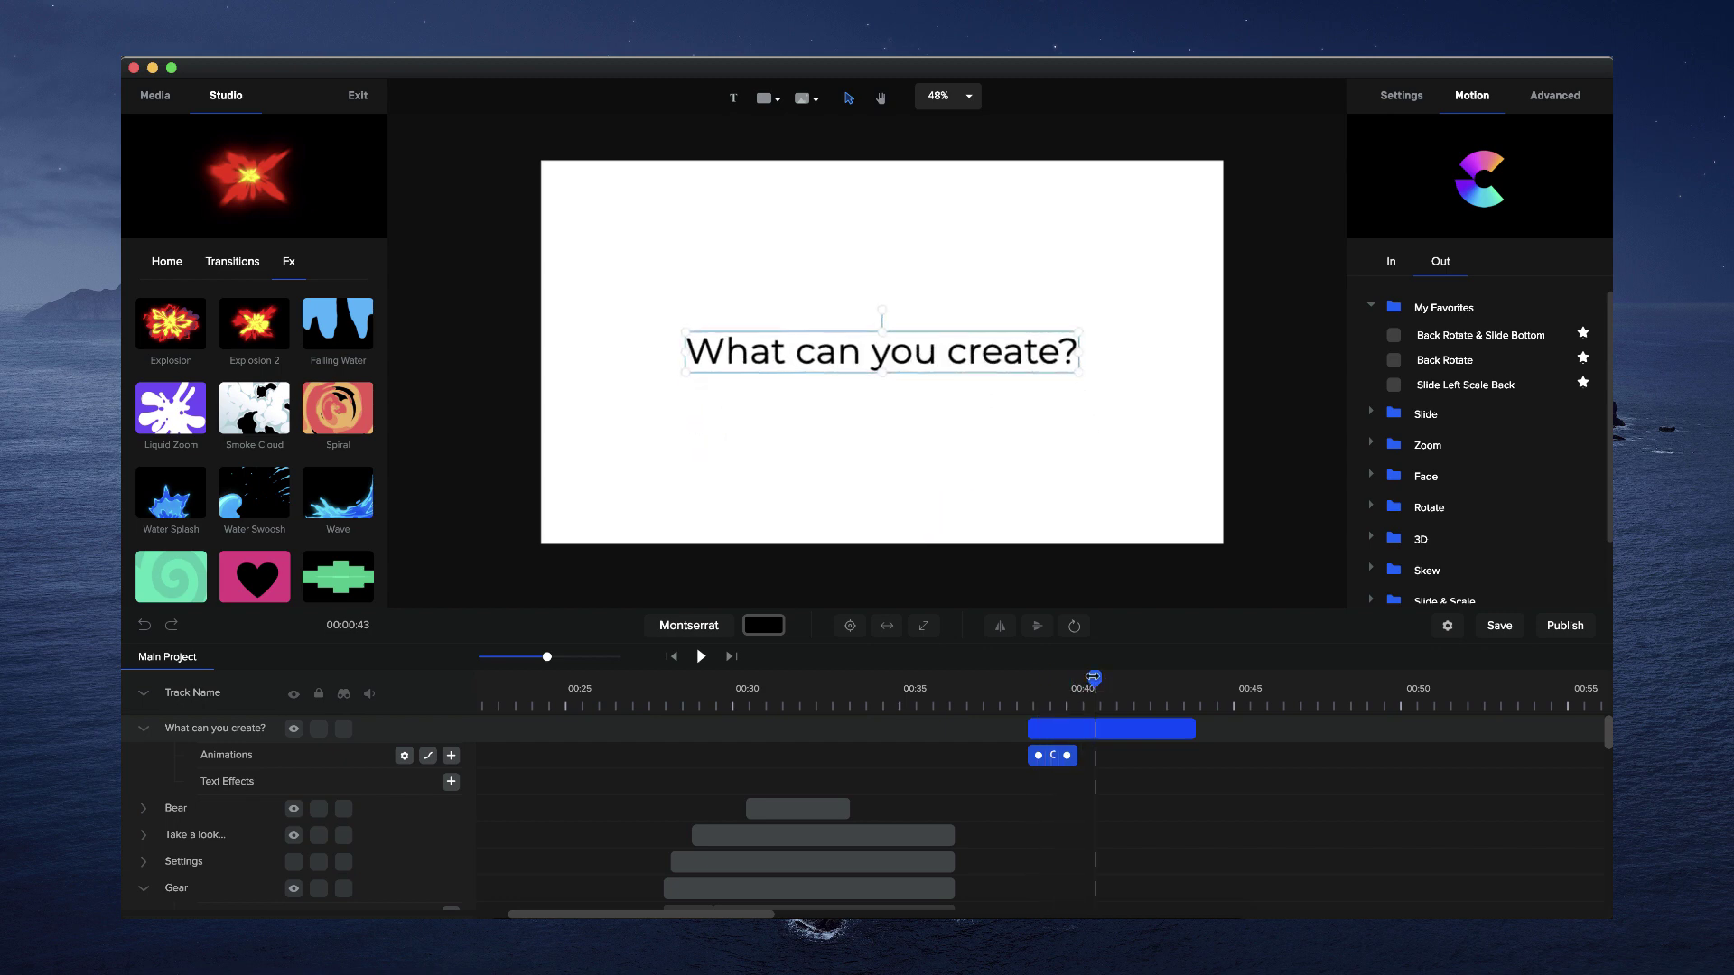
Set the custom animation's Text Animation to Words and return to just before the text clip
{"action": "left_click", "coordinate": [428, 757]}
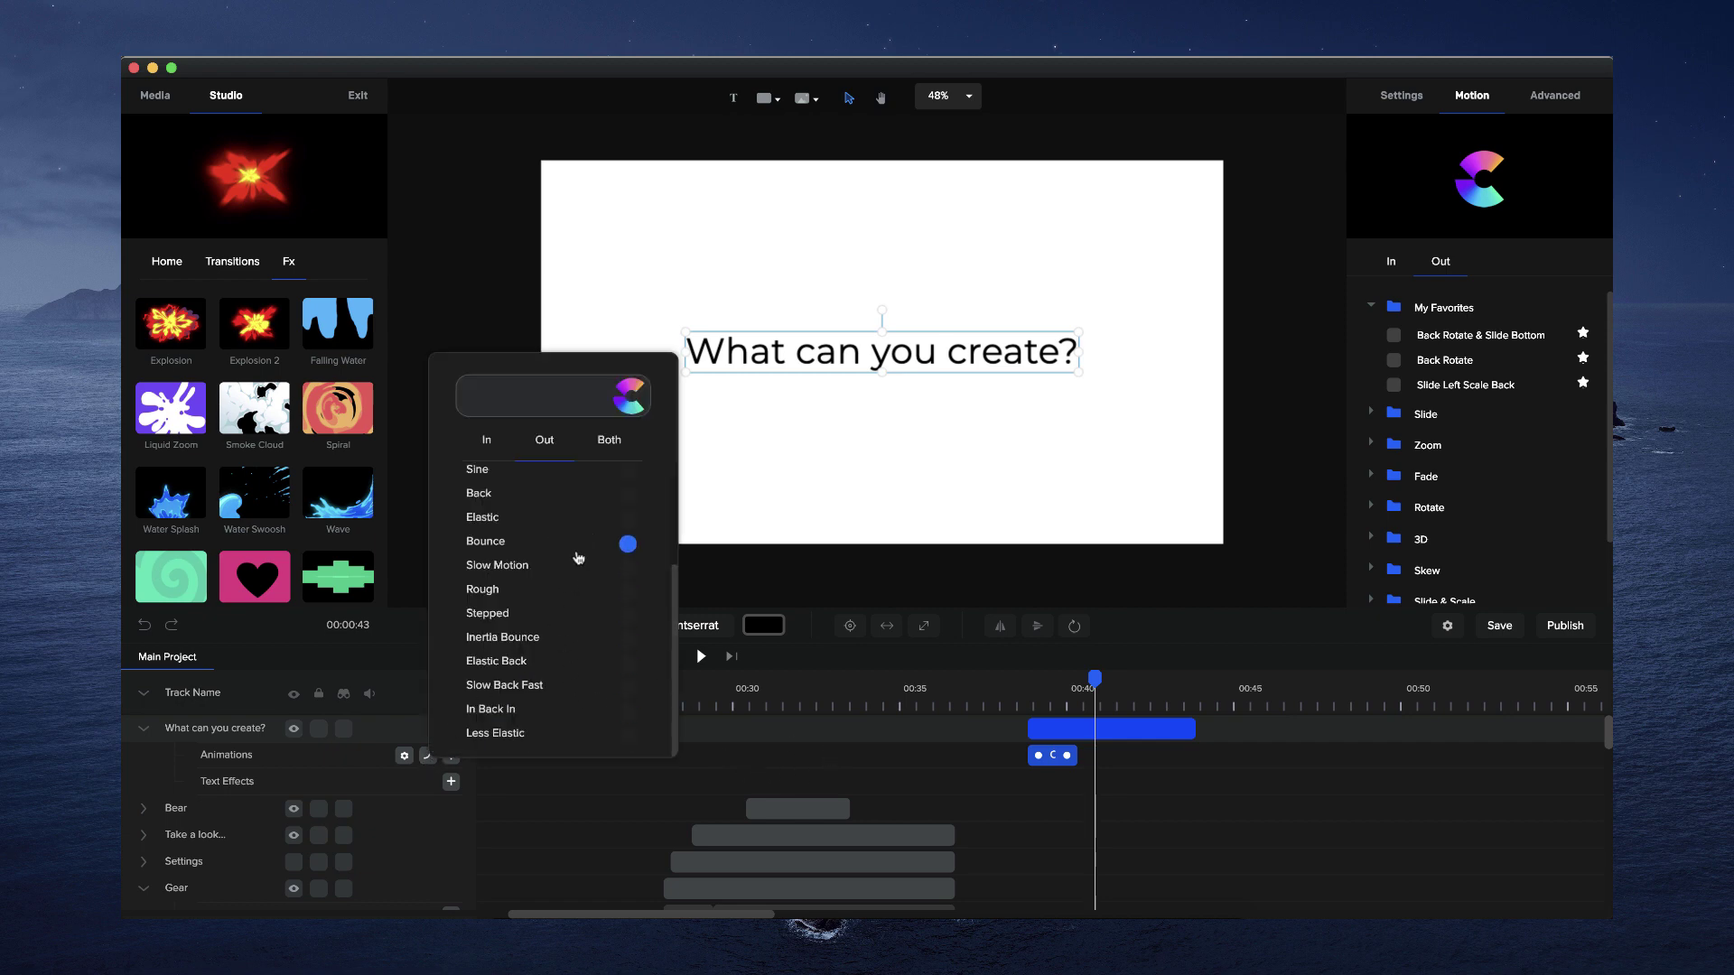
{"action": "scroll", "coordinate": [578, 574], "scroll_direction": "up", "scroll_amount": 3}
{"action": "scroll", "coordinate": [577, 575], "scroll_direction": "up", "scroll_amount": 2}
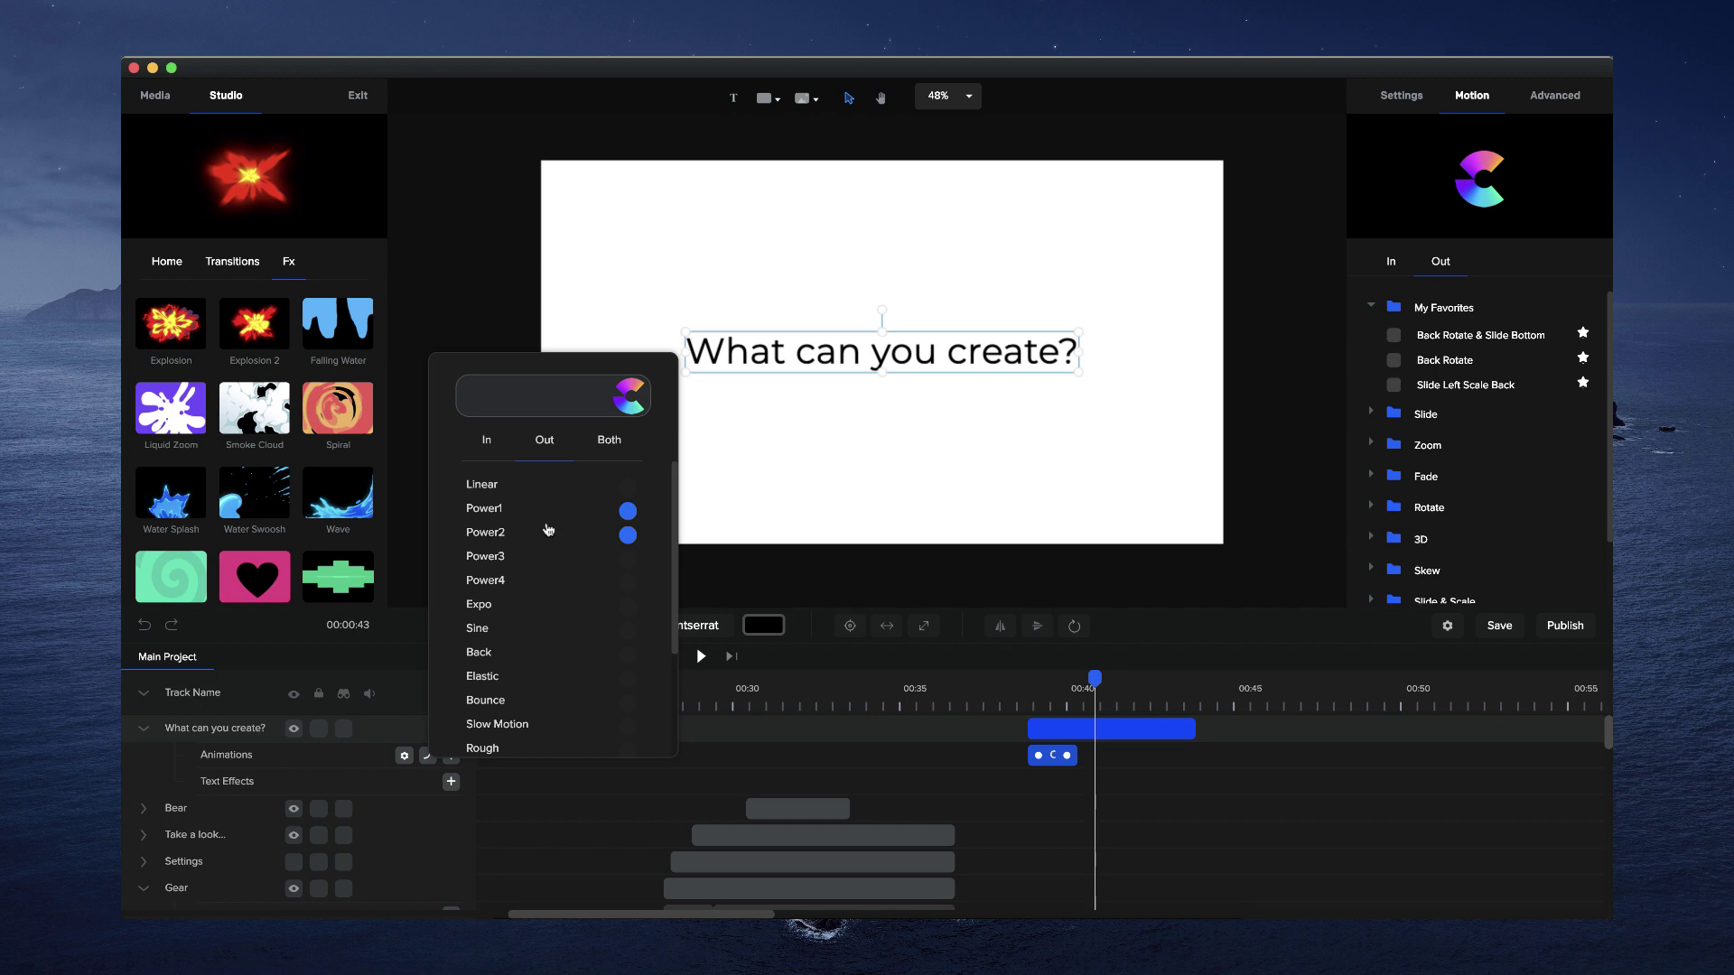
{"action": "left_click", "coordinate": [891, 770]}
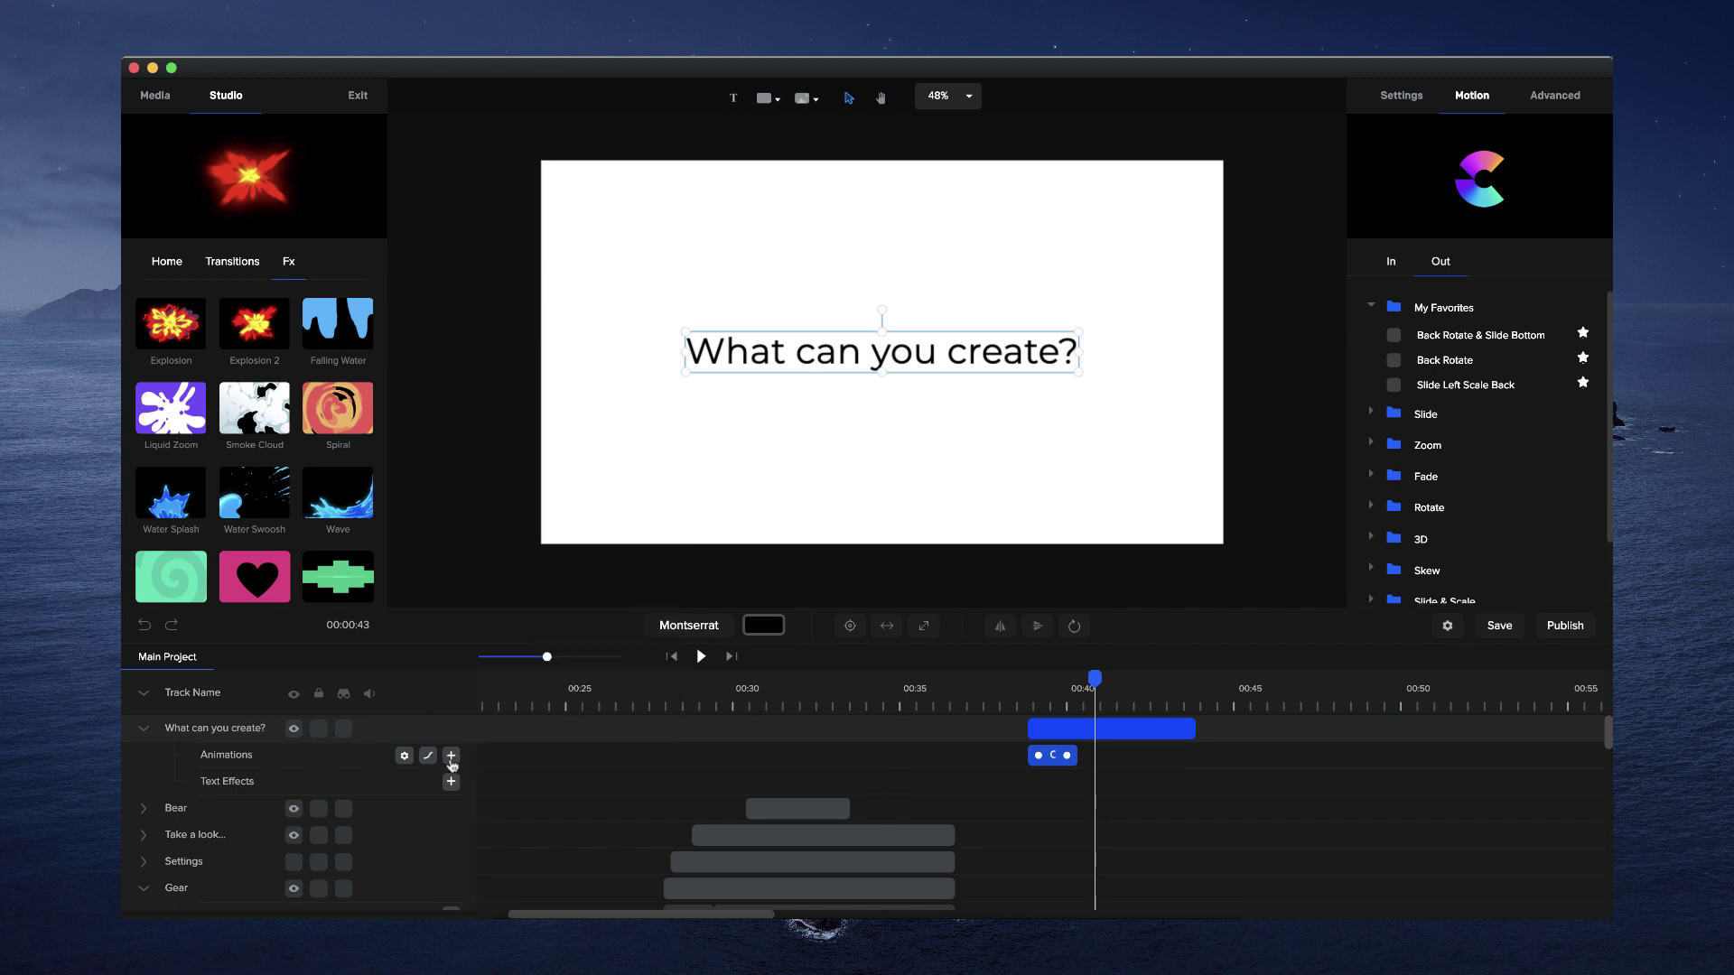
{"action": "left_click", "coordinate": [404, 756]}
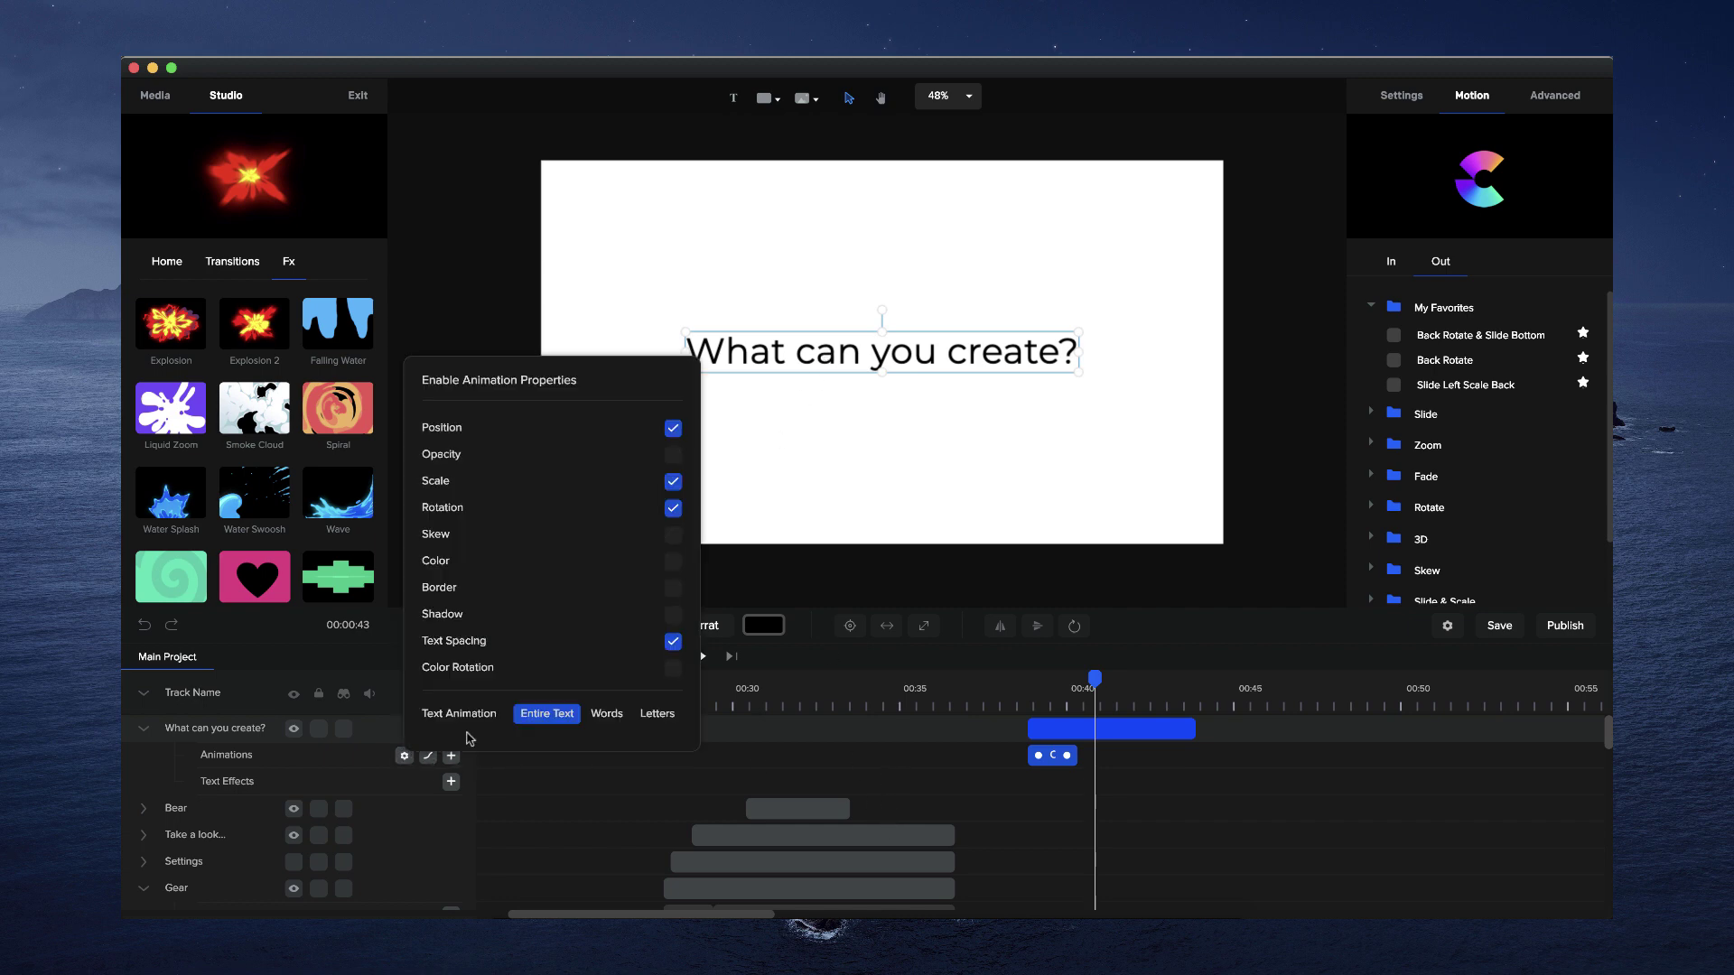
{"action": "left_click", "coordinate": [607, 713]}
{"action": "left_click", "coordinate": [591, 818]}
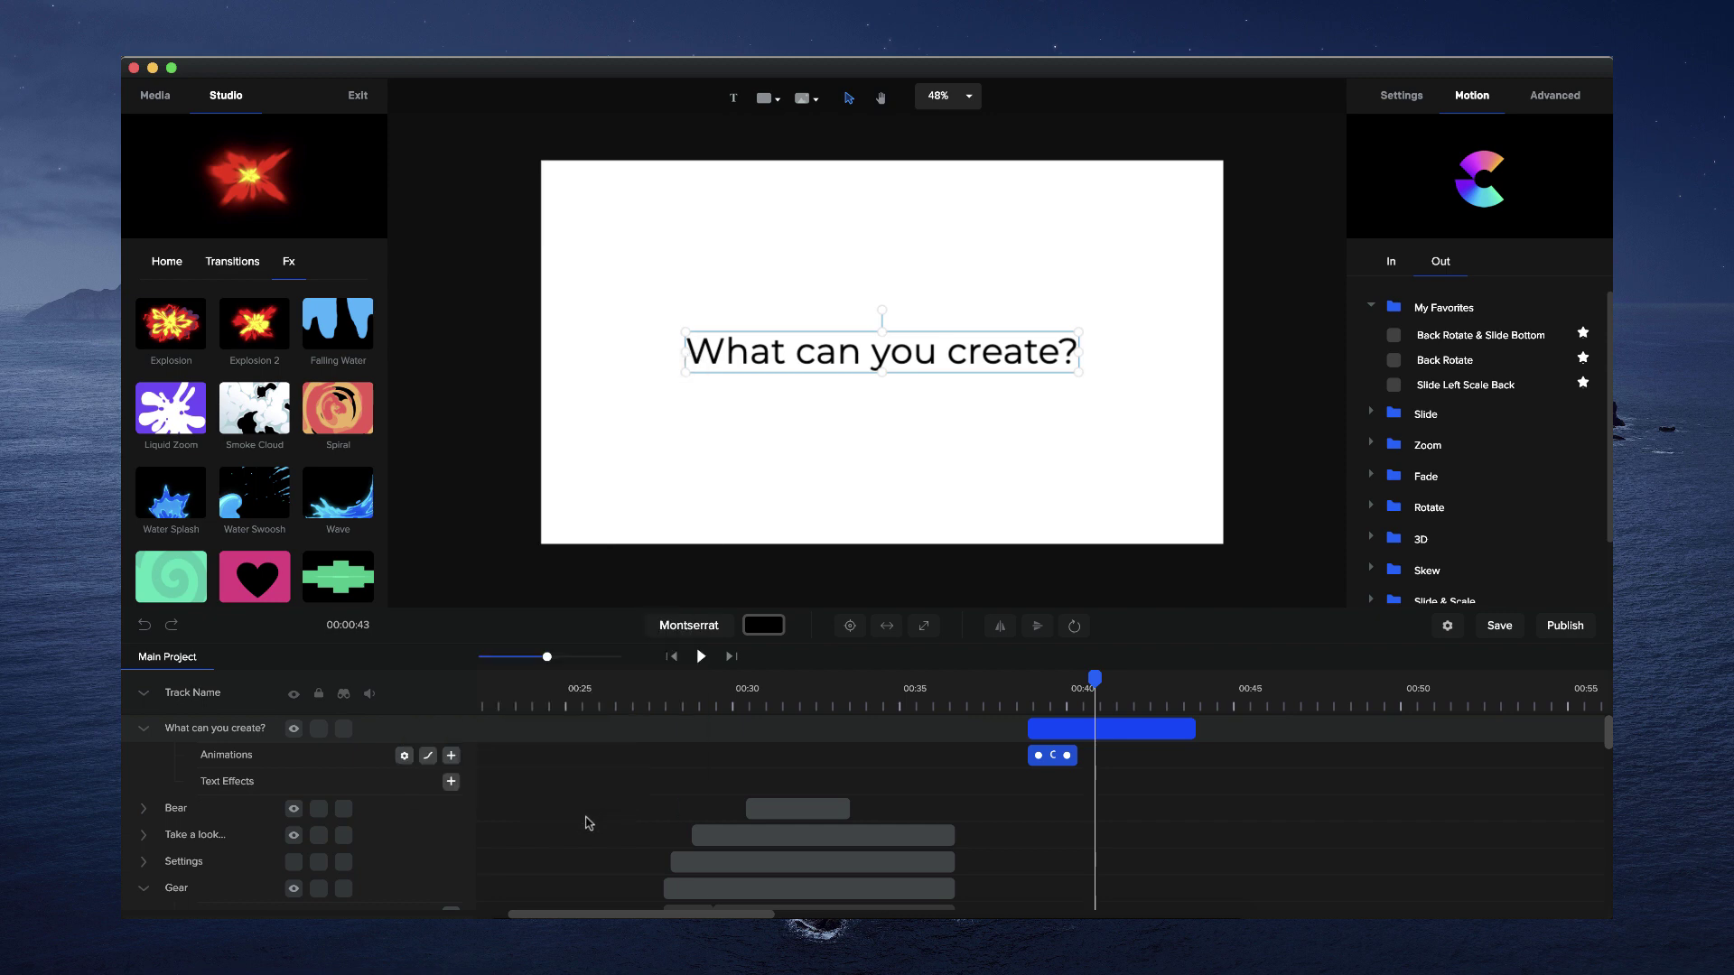
{"action": "left_click", "coordinate": [1031, 704]}
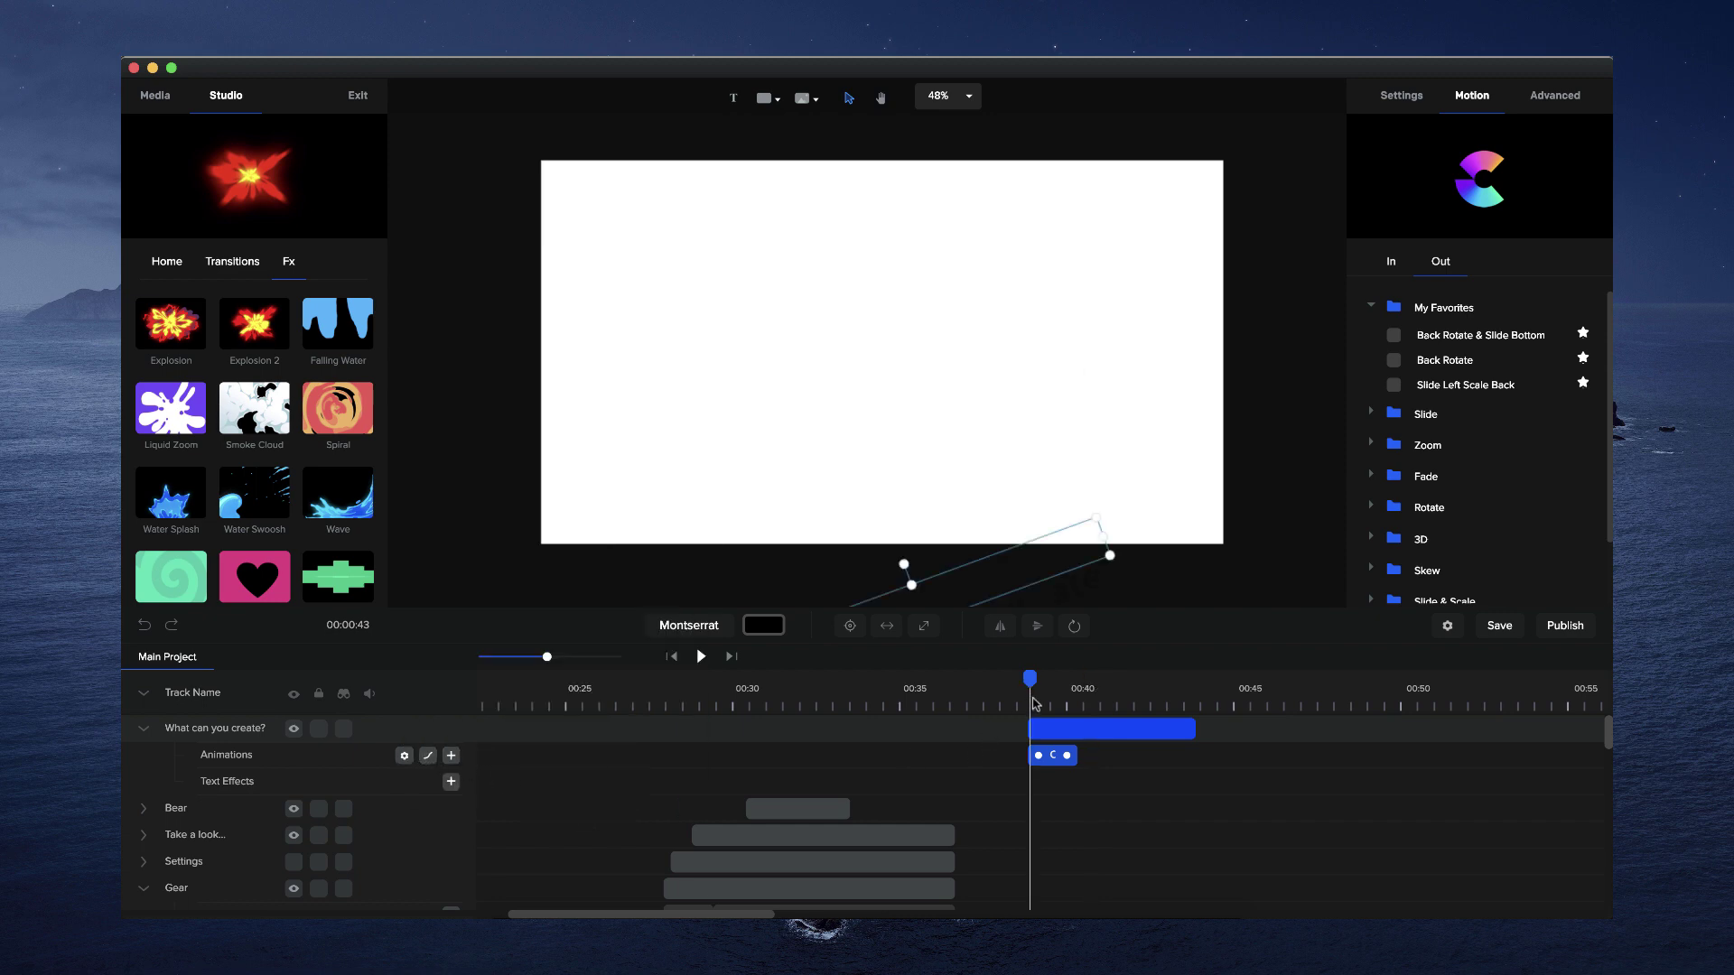
Preview the animation, switch its easing to Back, and preview it again
{"action": "key", "text": "space"}
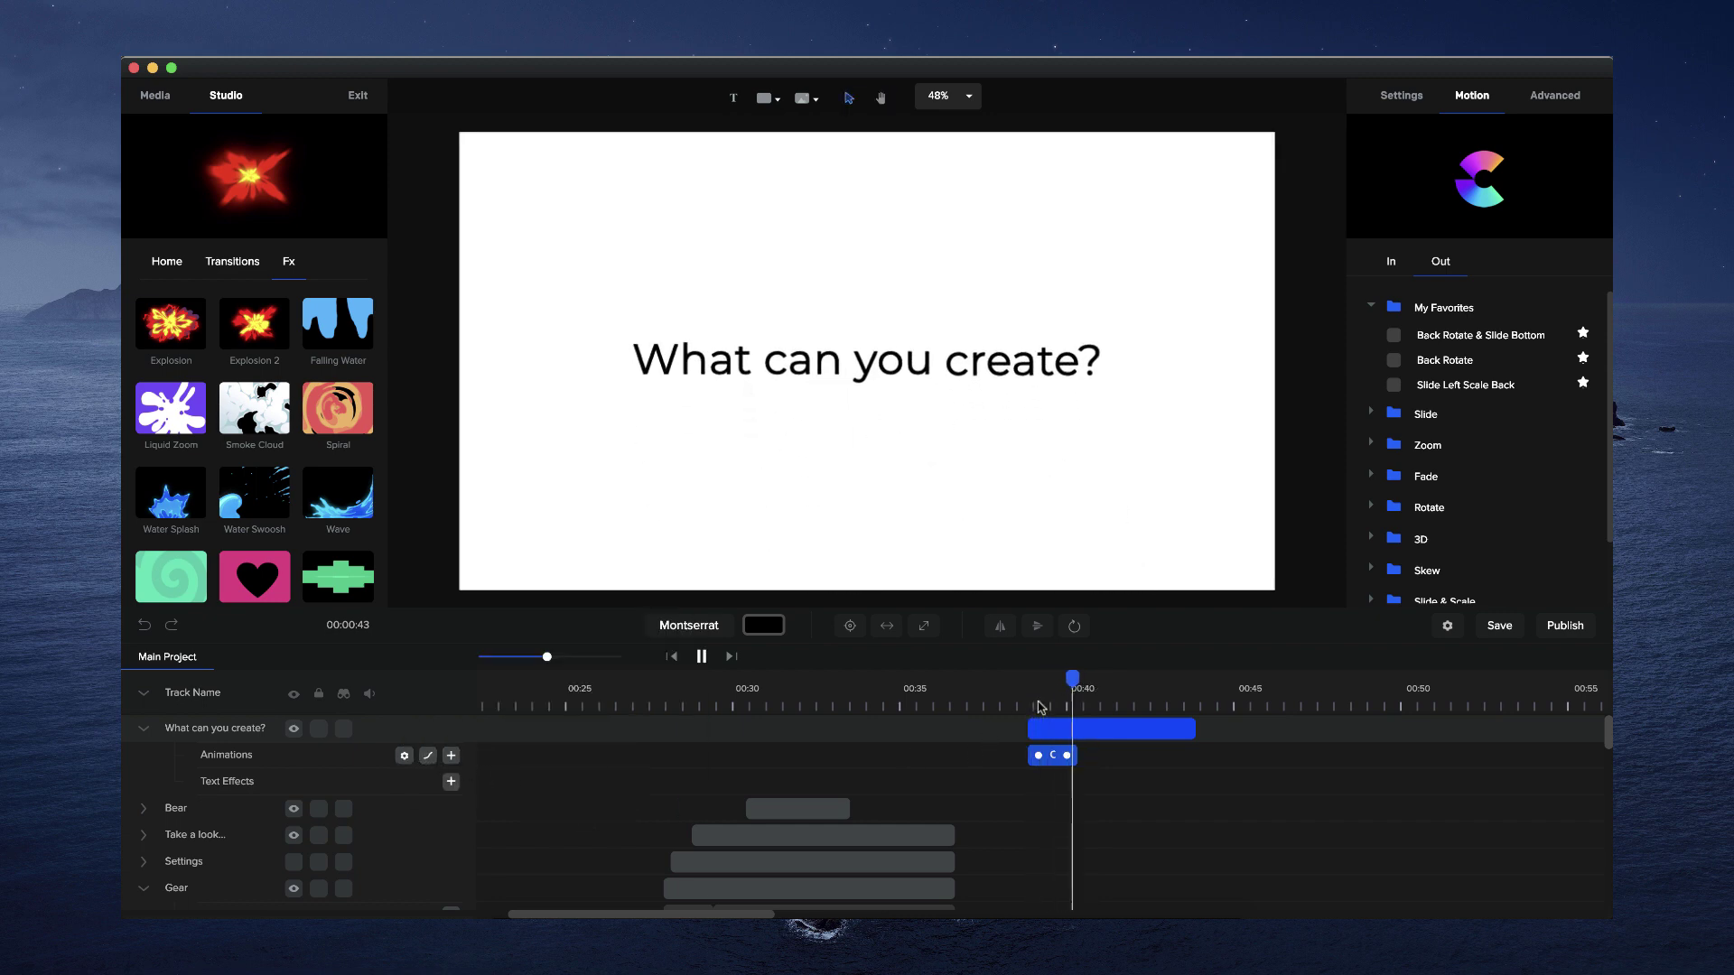
{"action": "key", "text": "space"}
{"action": "left_click", "coordinate": [427, 756]}
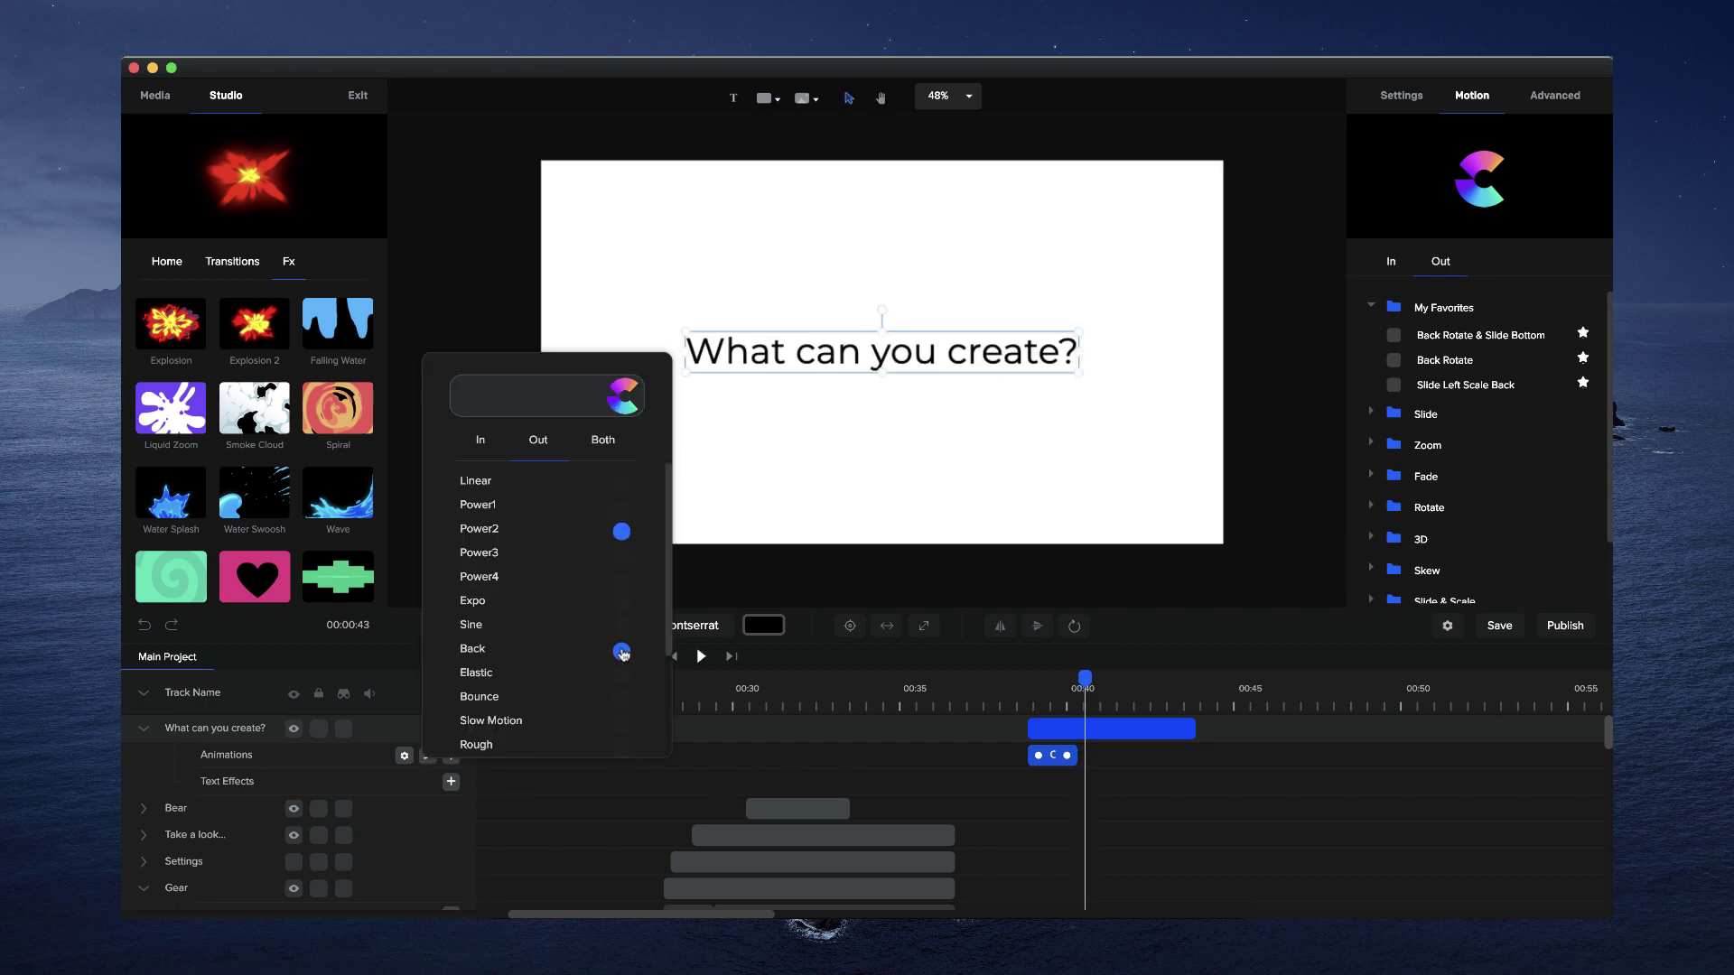
{"action": "left_click", "coordinate": [622, 651]}
{"action": "key", "text": "space"}
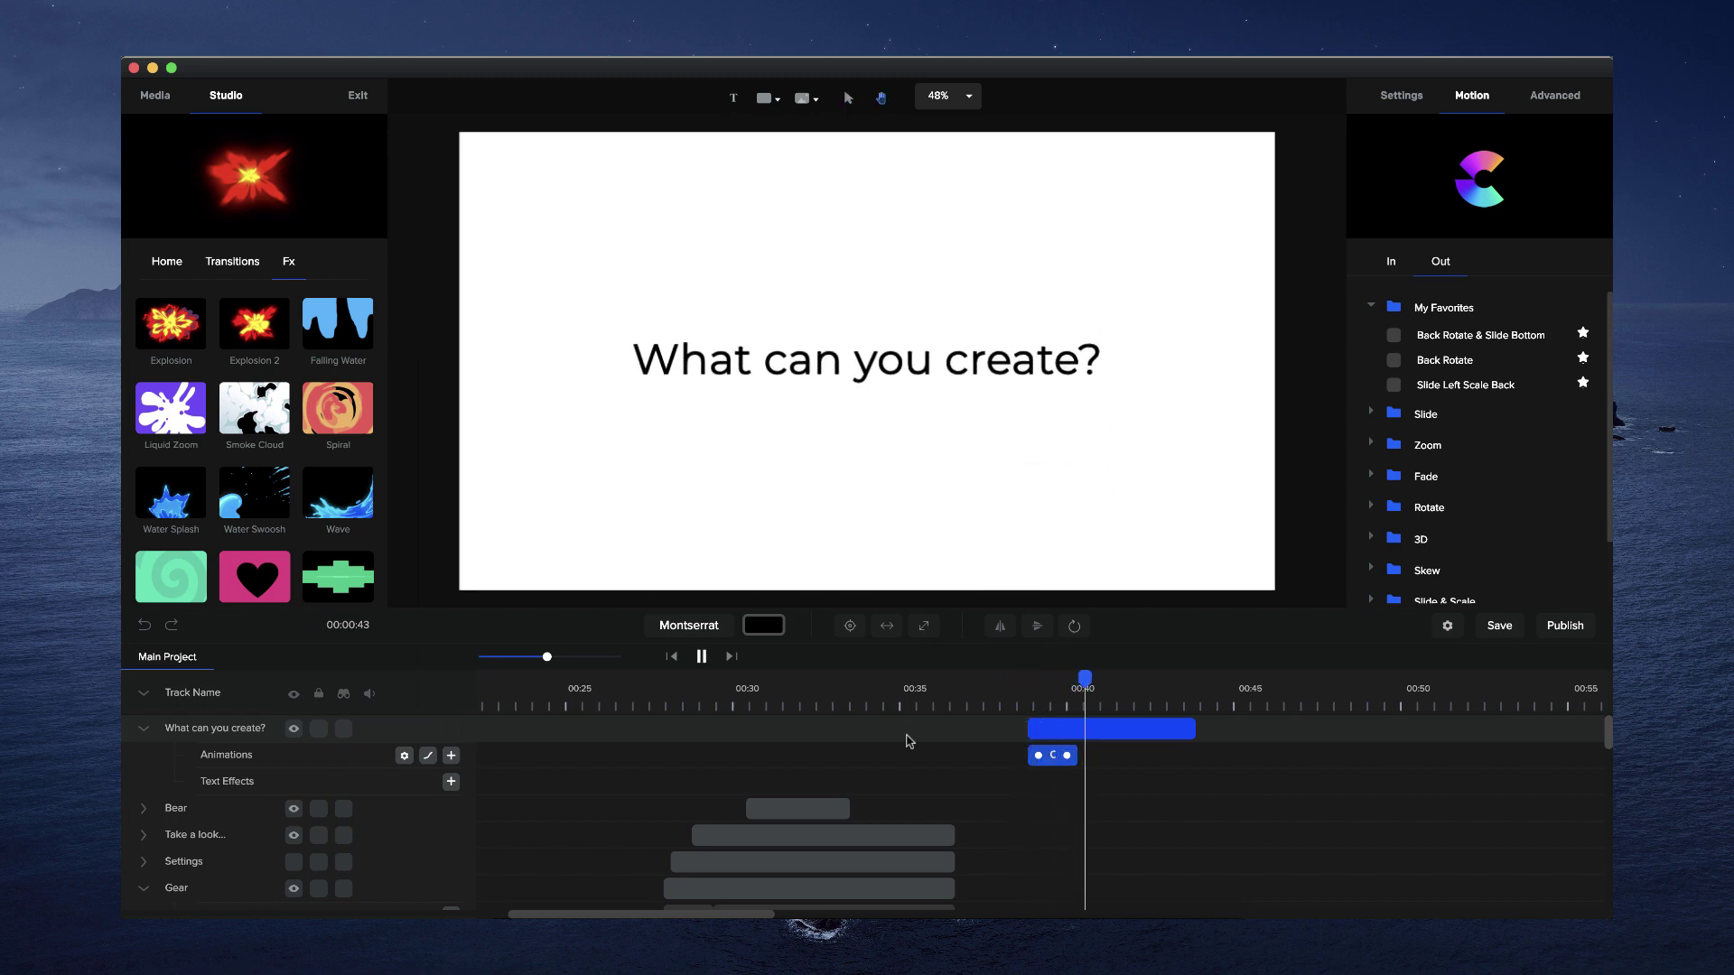
{"action": "key", "text": "space"}
Reconfirm Back easing and replay the preview from just before the text clip
{"action": "left_click", "coordinate": [427, 755]}
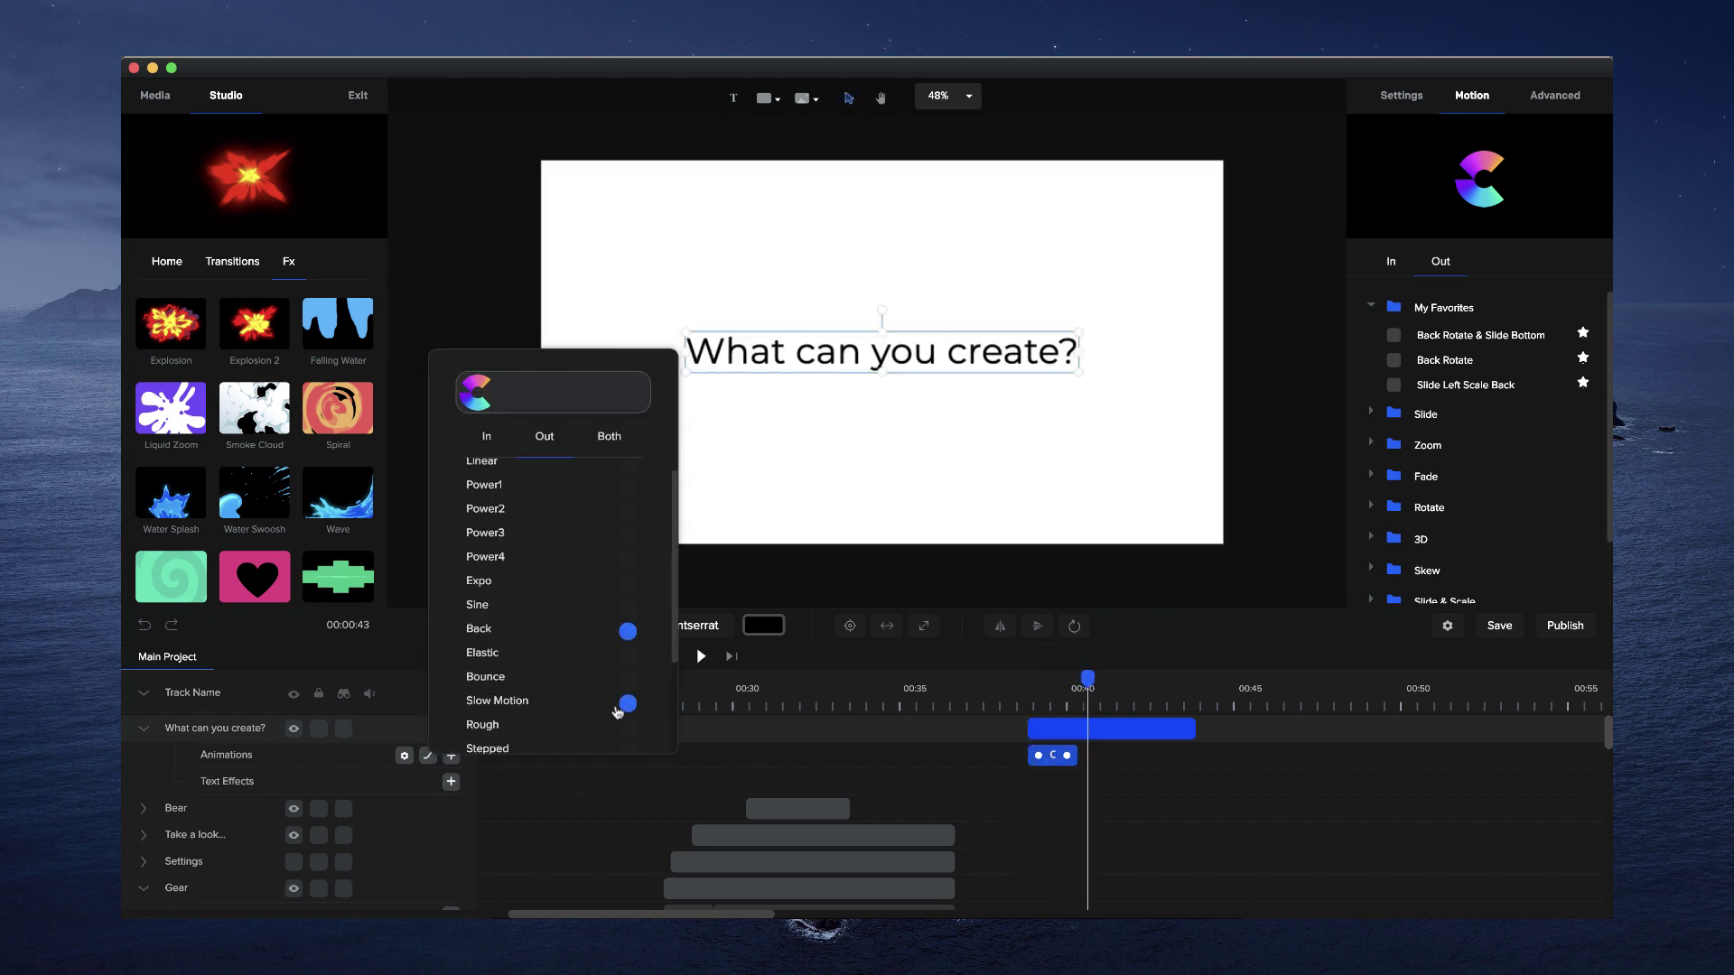
{"action": "left_click", "coordinate": [623, 654]}
{"action": "left_click", "coordinate": [1023, 704]}
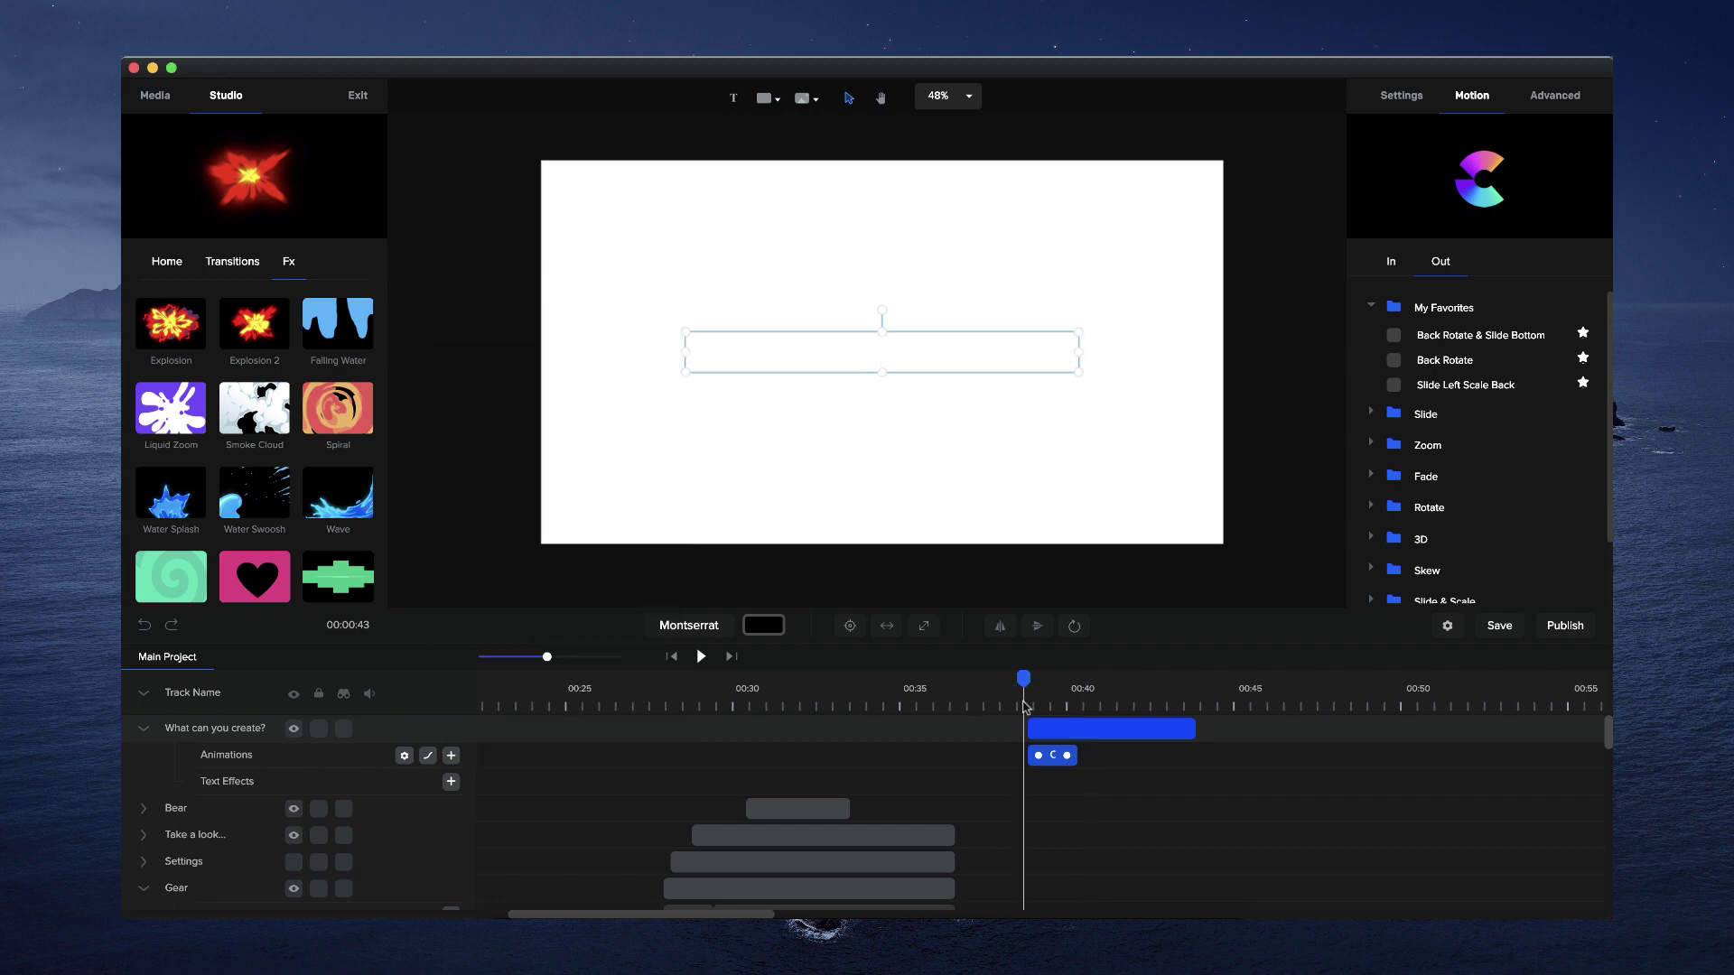
{"action": "key", "text": "space"}
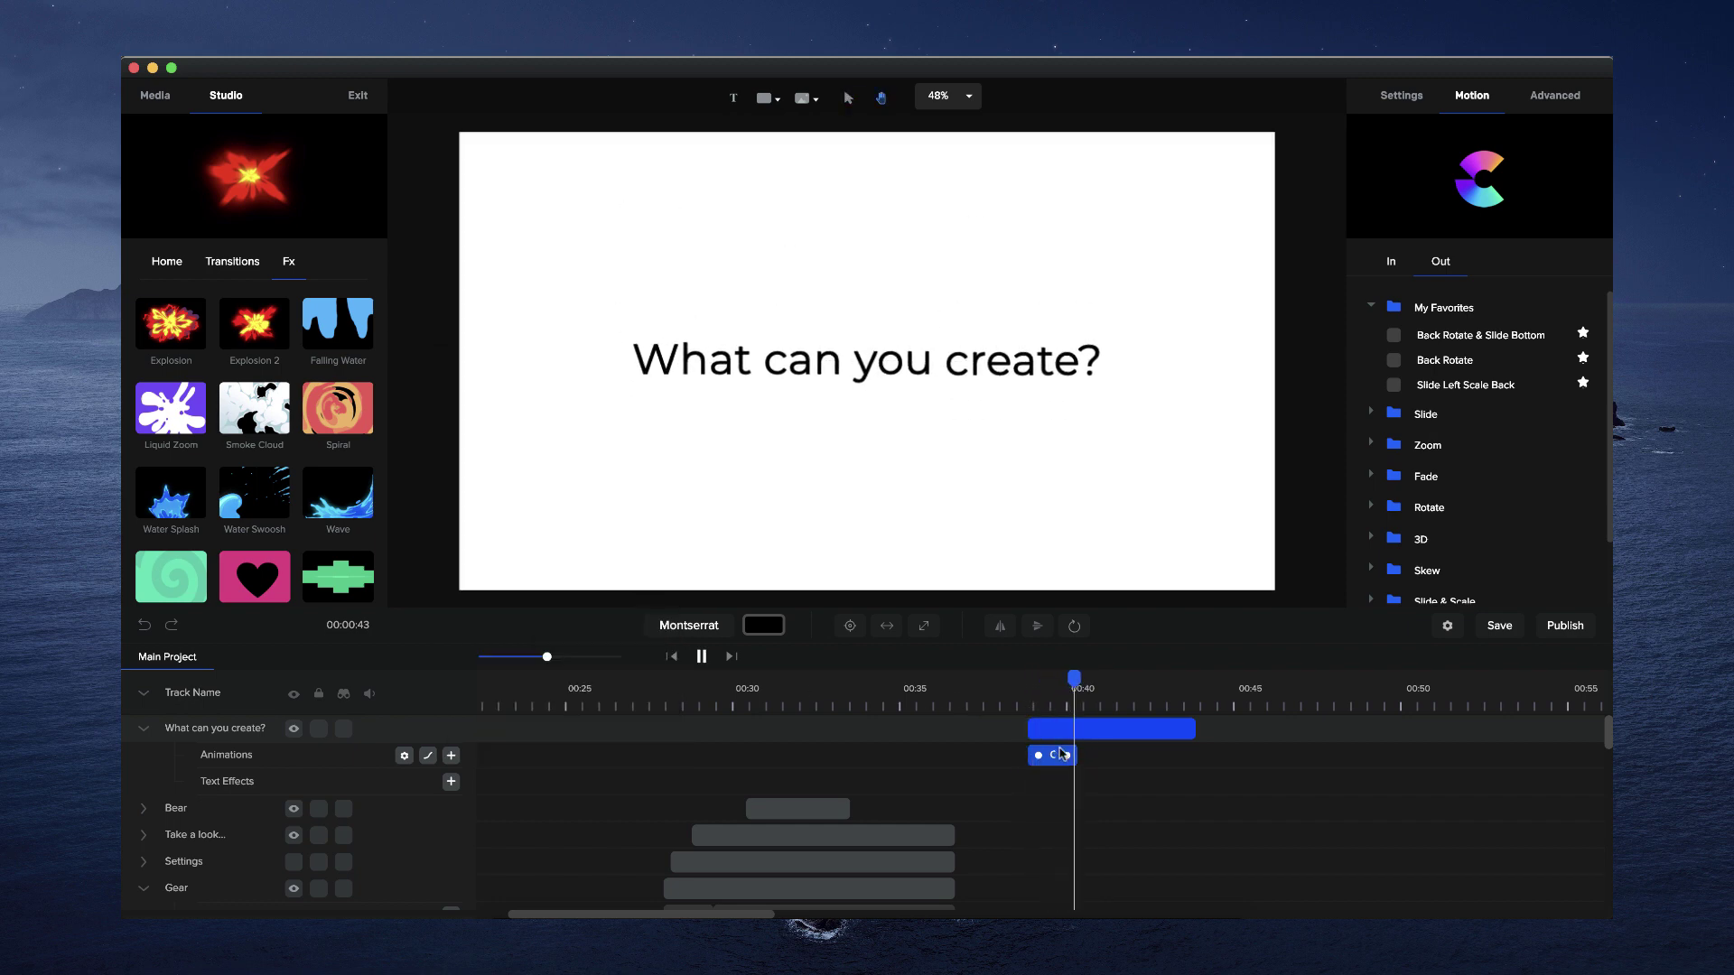
{"action": "key", "text": "space"}
{"action": "left_click", "coordinate": [427, 755]}
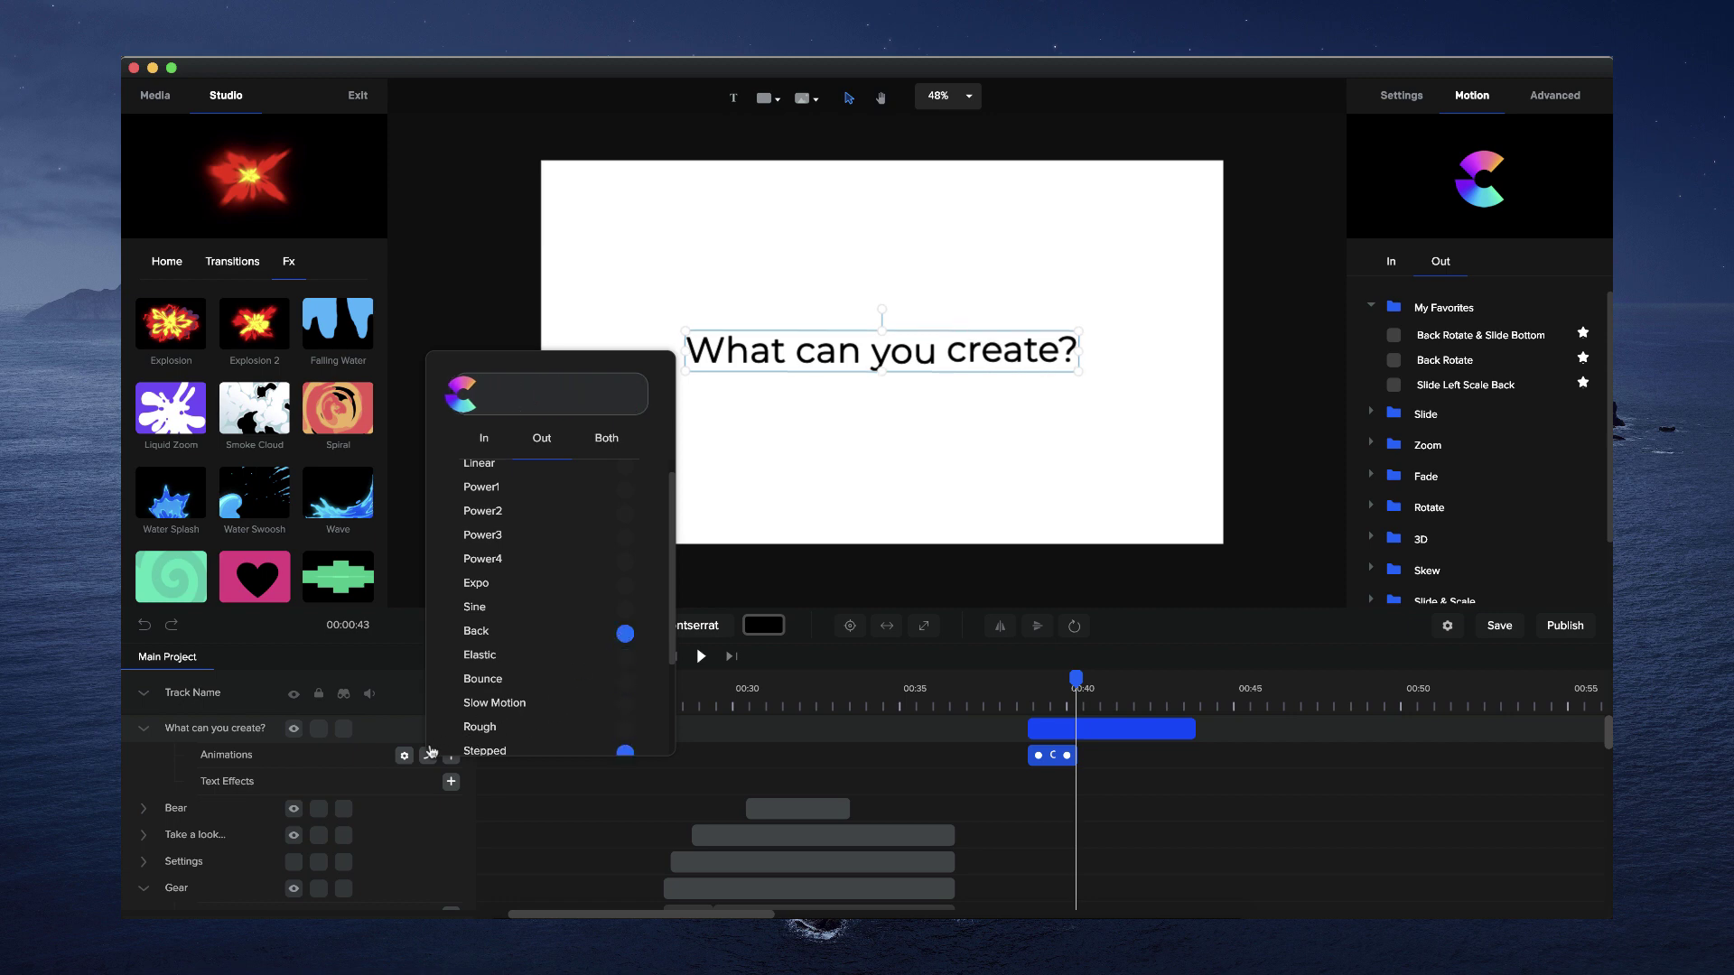
Switch the text animation to letter by letter and preview it from 00:37
{"action": "left_click", "coordinate": [404, 755]}
{"action": "left_click", "coordinate": [635, 663]}
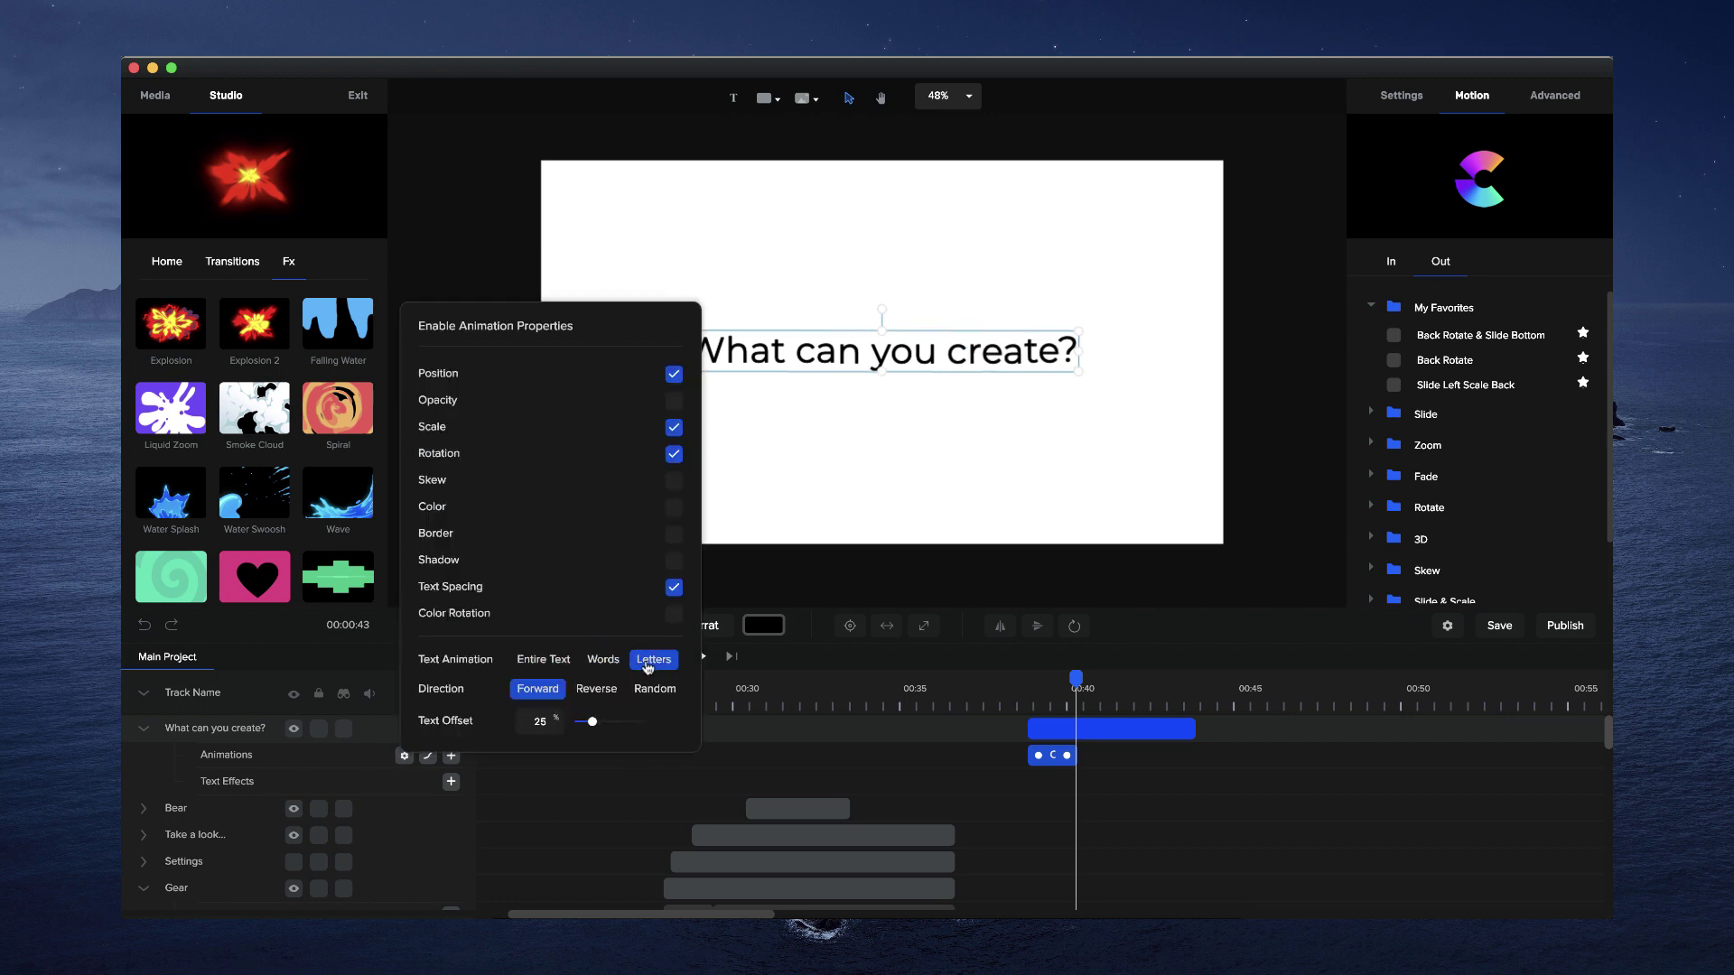
{"action": "left_click", "coordinate": [1039, 701]}
{"action": "key", "text": "space"}
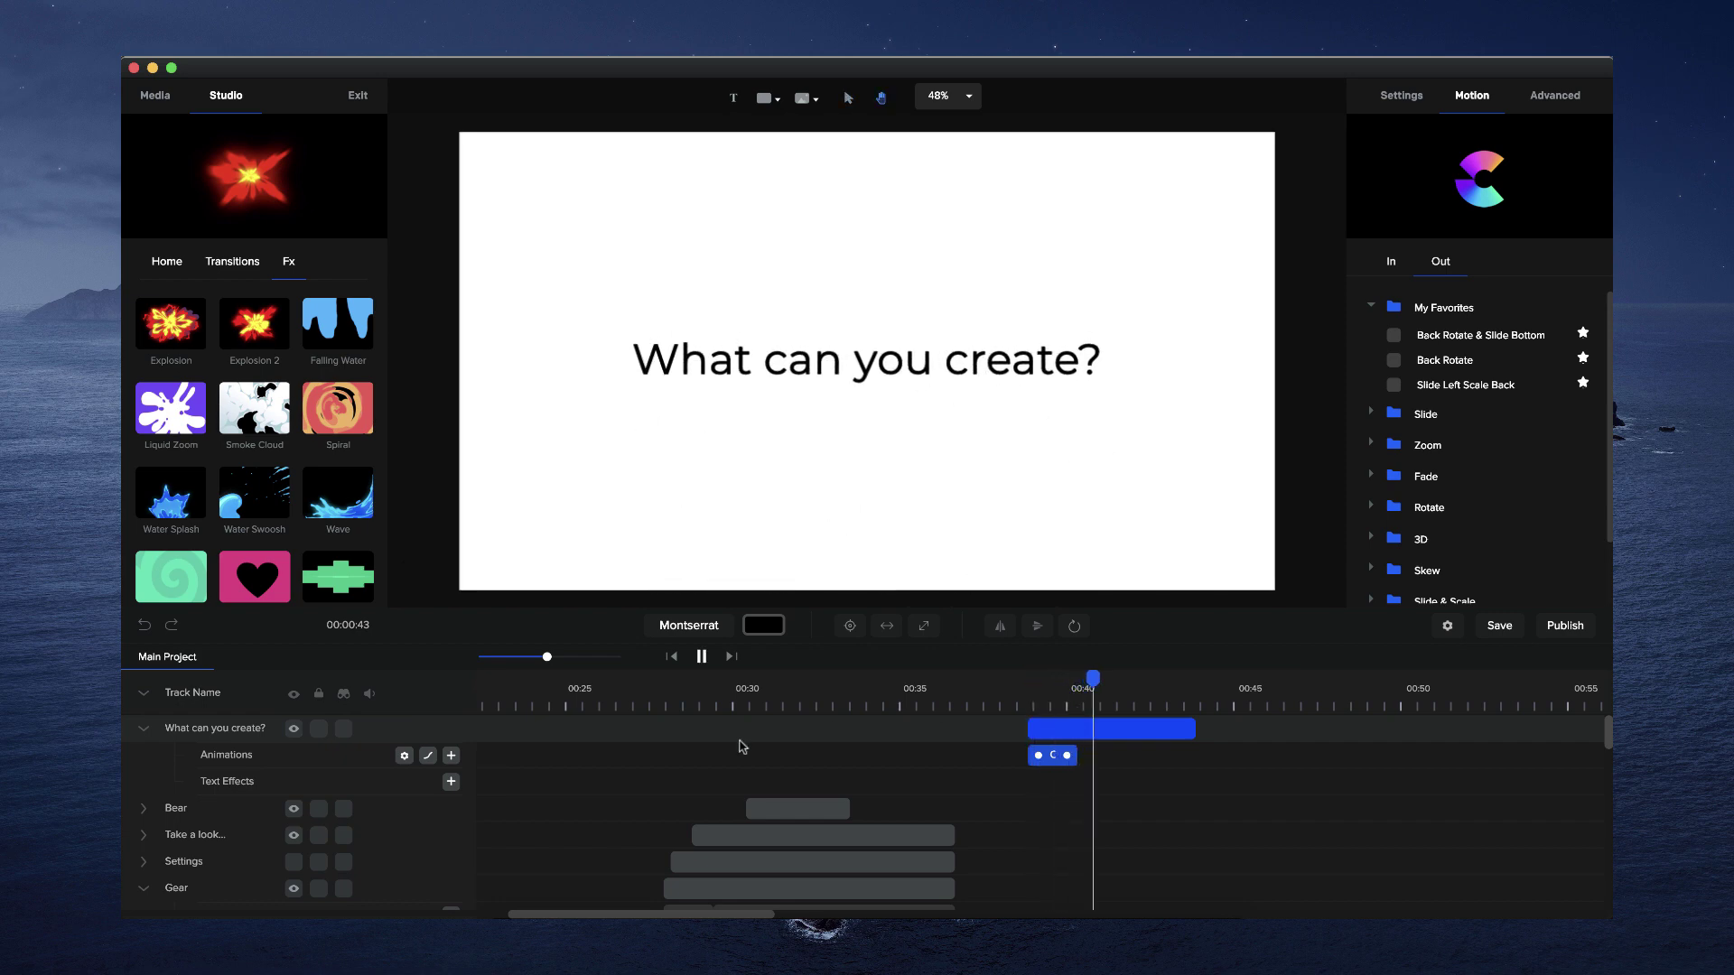
{"action": "key", "text": "space"}
Apply Elastic easing, lengthen the text's animation clip, and preview it
{"action": "left_click", "coordinate": [427, 755]}
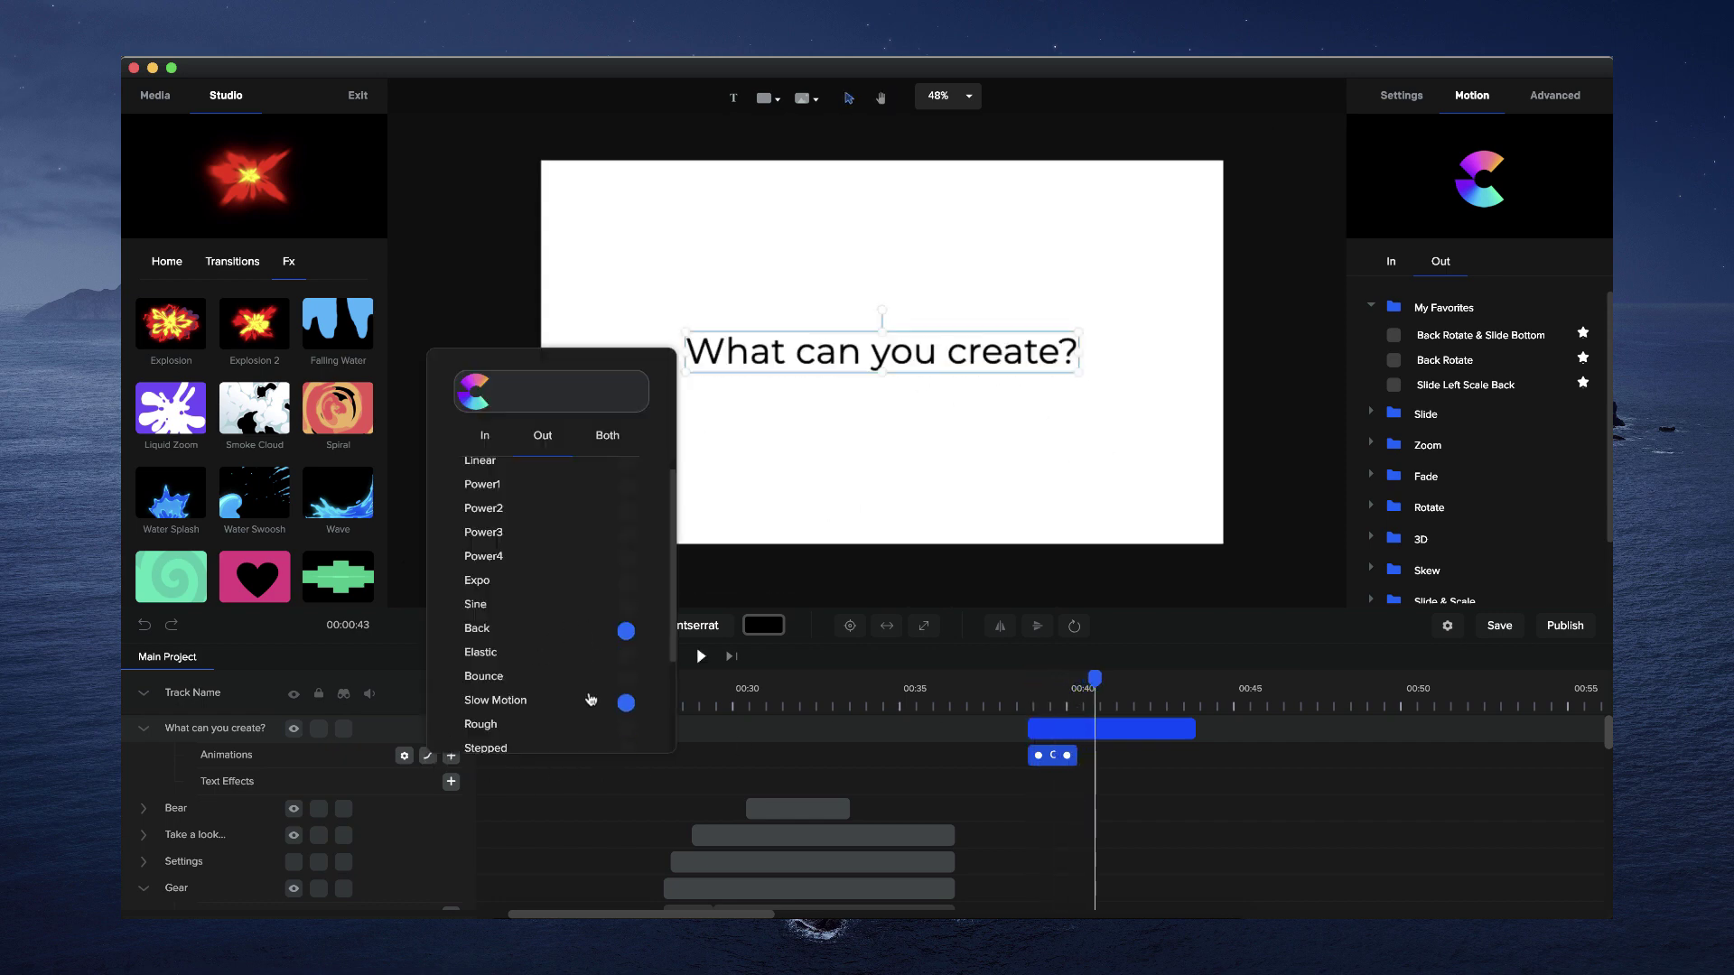
{"action": "scroll", "coordinate": [615, 673], "scroll_direction": "down", "scroll_amount": 1}
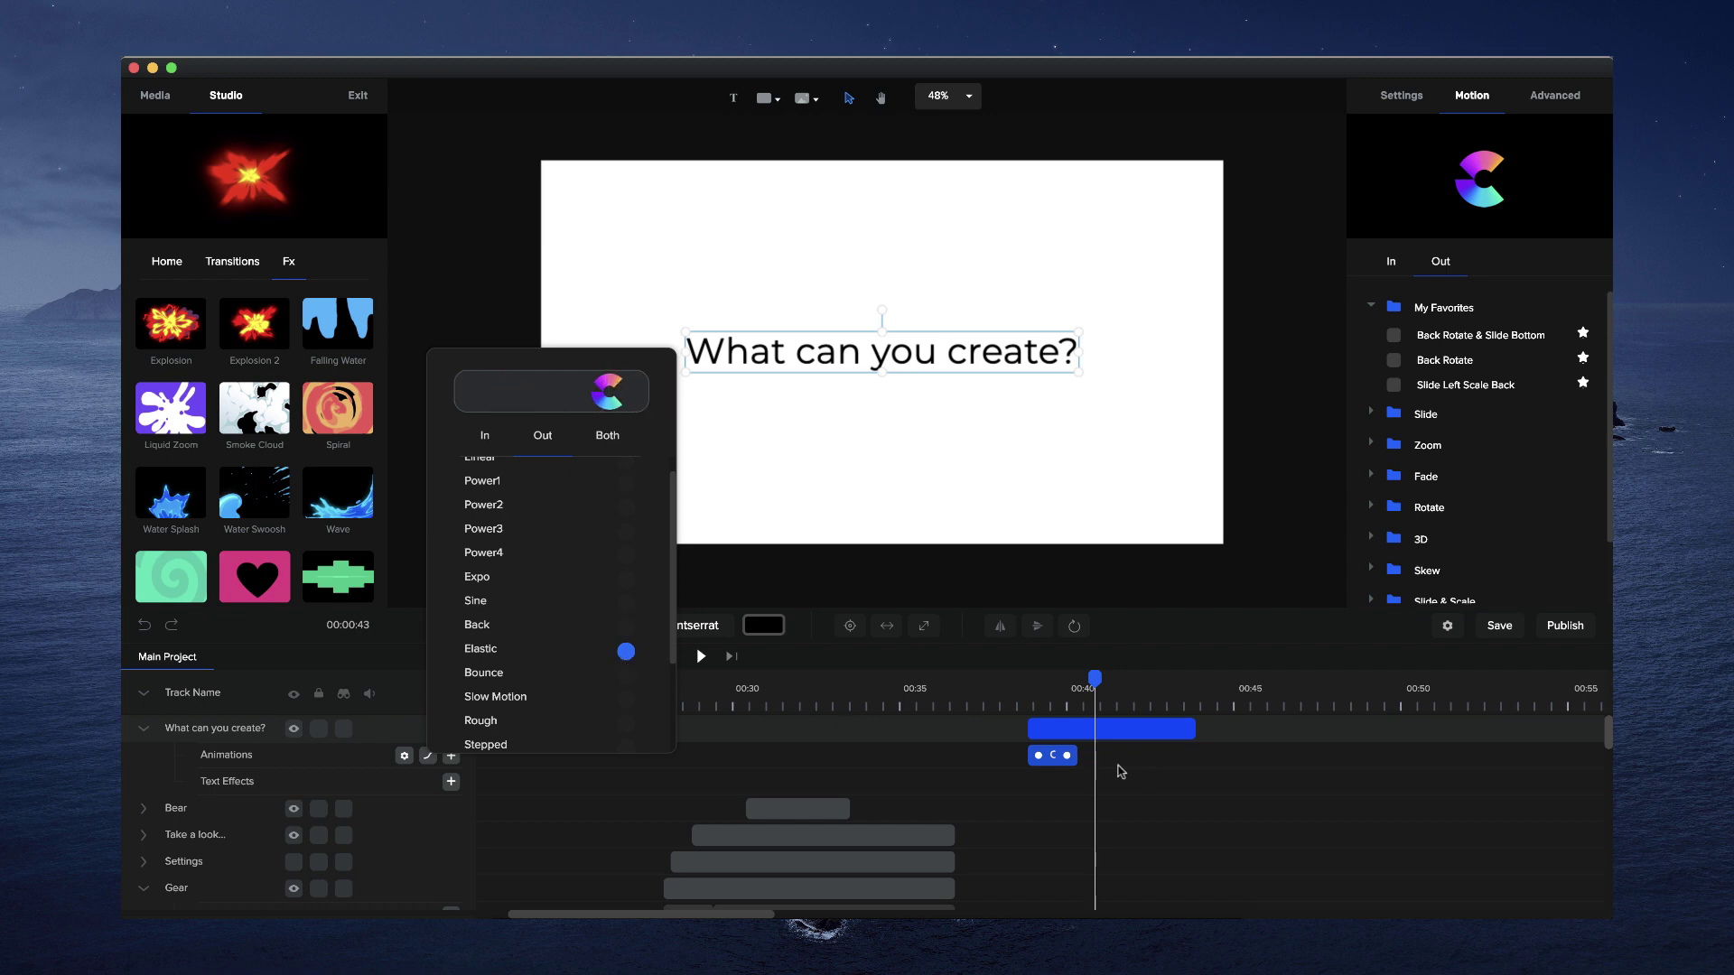
{"action": "left_click", "coordinate": [1069, 757]}
{"action": "left_click_drag", "start_coordinate": [1075, 755], "coordinate": [1095, 755]}
{"action": "left_click", "coordinate": [1035, 699]}
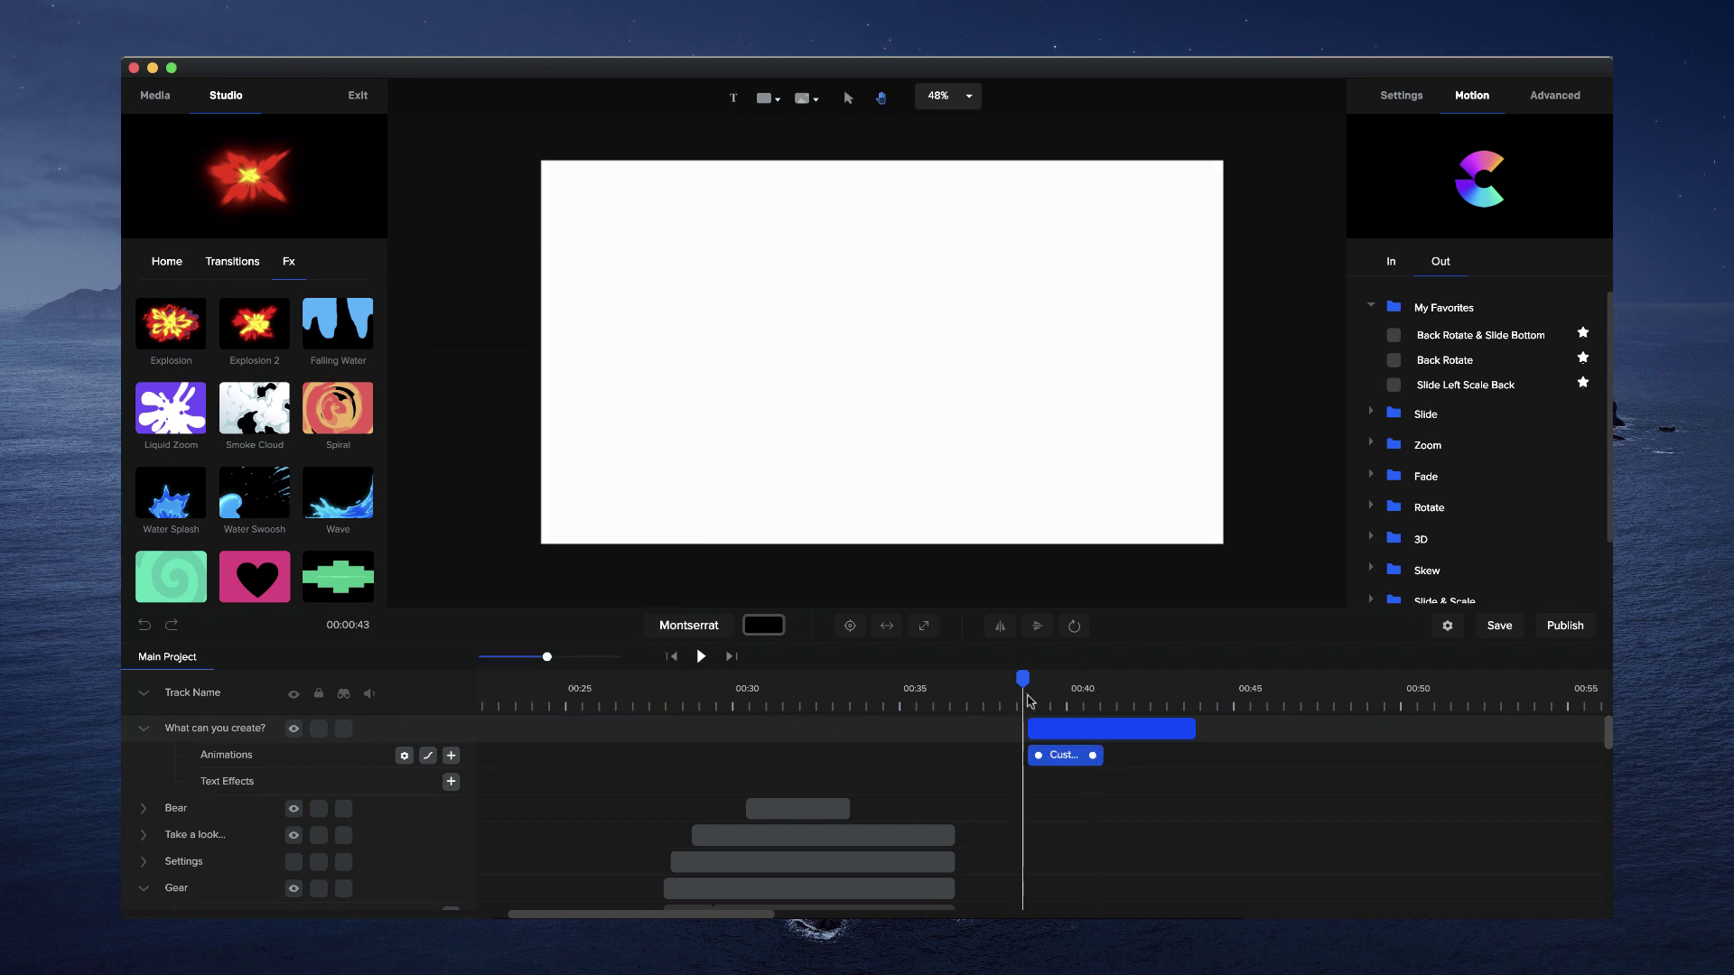
{"action": "key", "text": "space"}
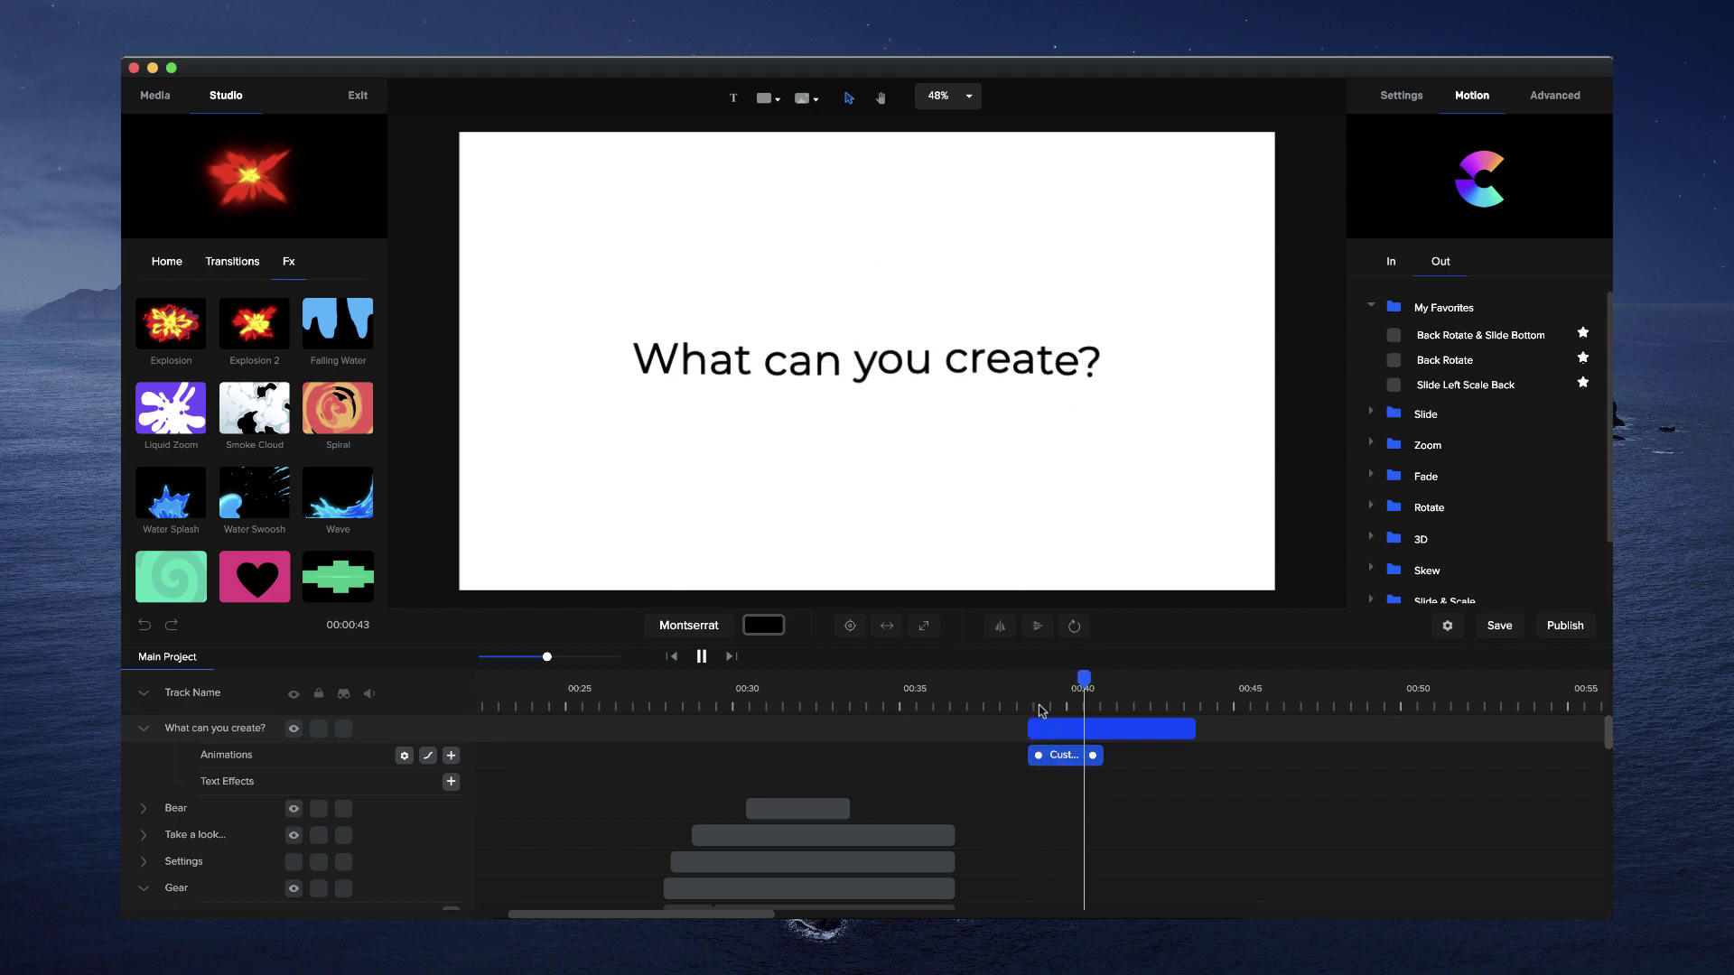
{"action": "key", "text": "space"}
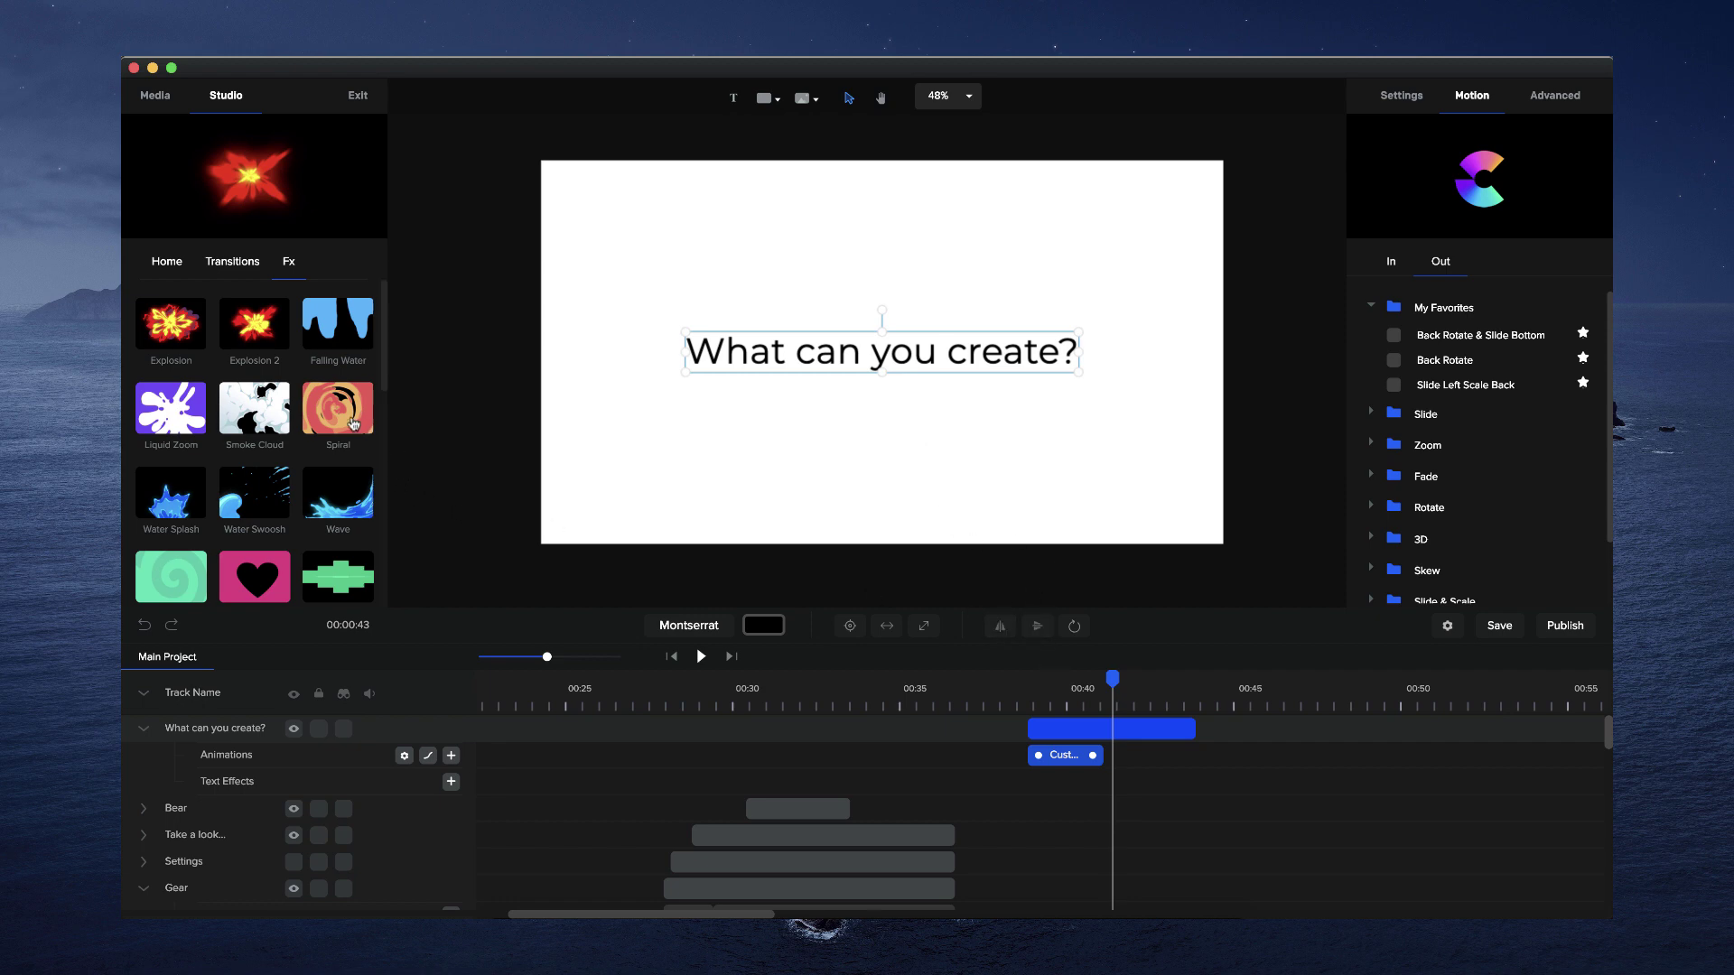
Drag the Spiral effect from the Fx panel onto the canvas over the text
{"action": "left_click_drag", "start_coordinate": [350, 424], "coordinate": [874, 415]}
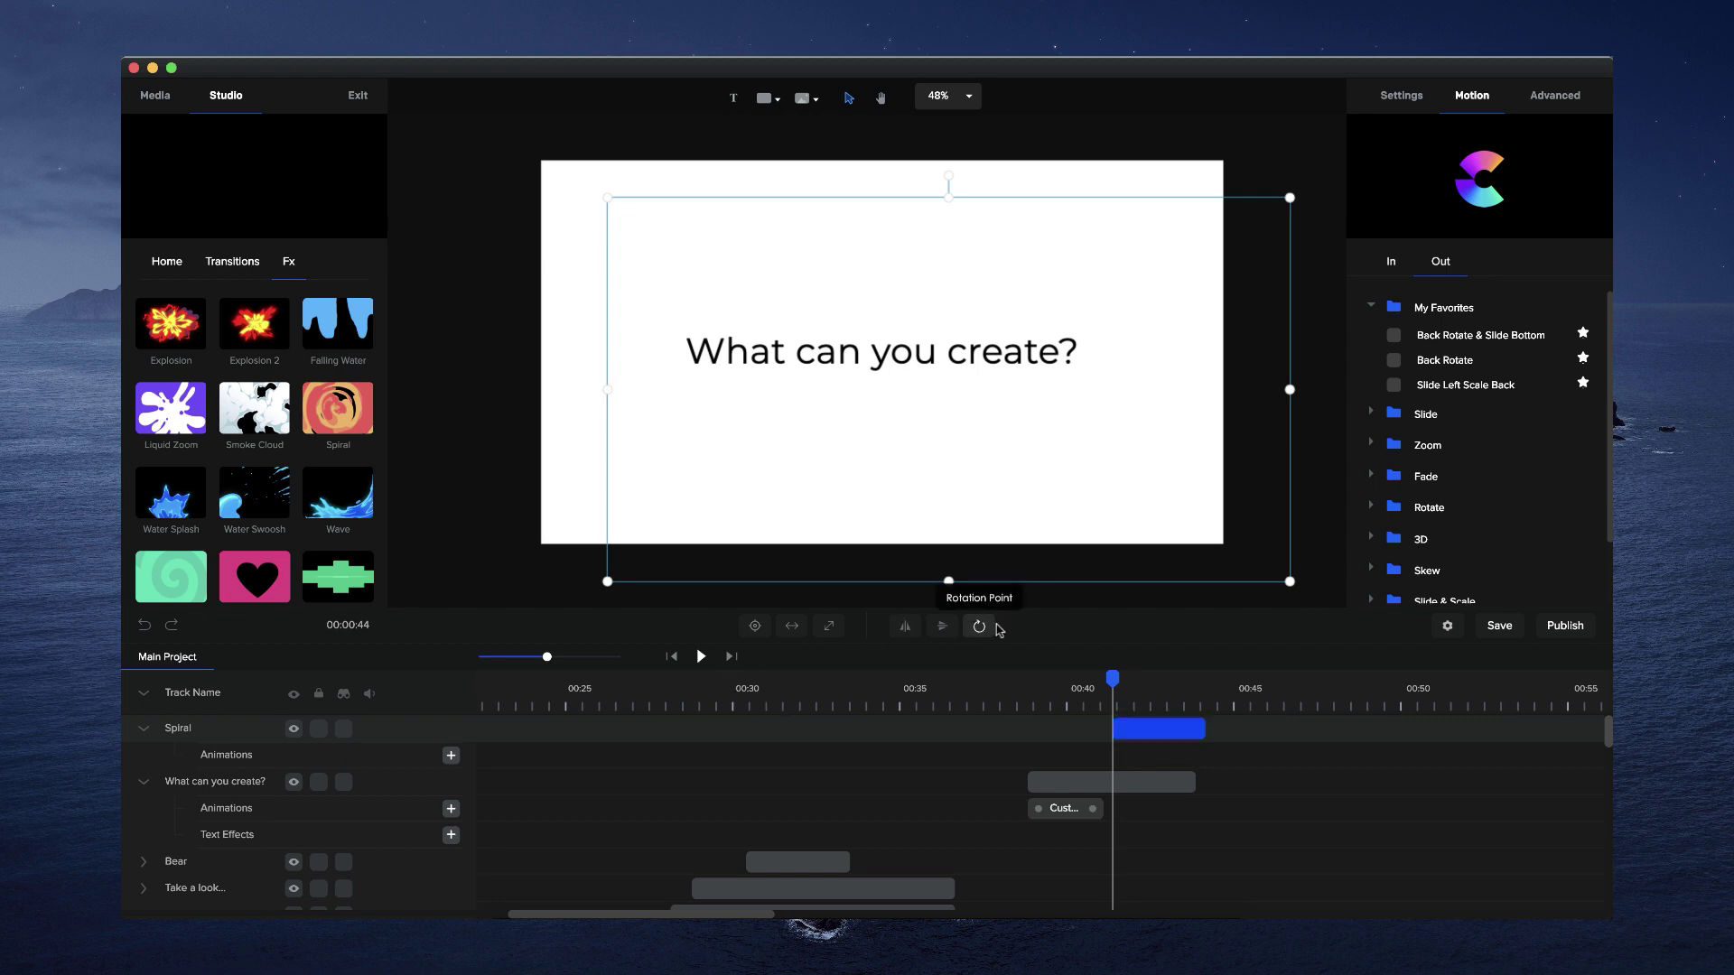
Centre the Spiral effect on the canvas and move the playhead past 00:42
{"action": "left_click", "coordinate": [755, 626]}
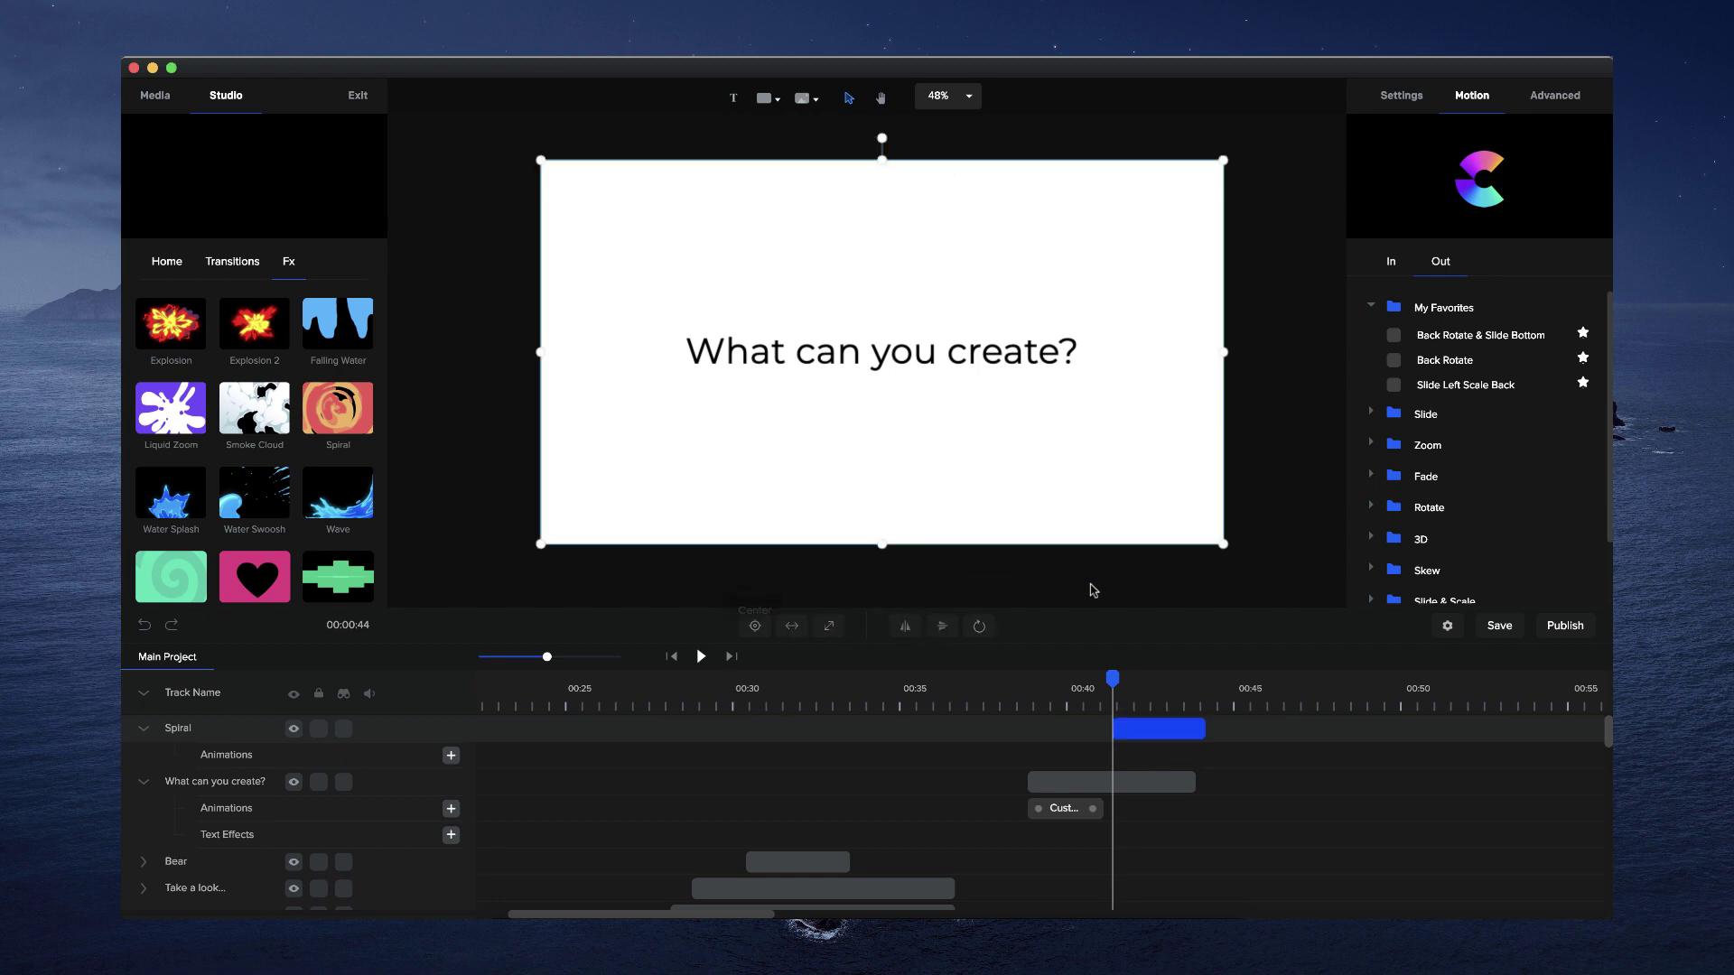
{"action": "left_click", "coordinate": [1137, 694]}
{"action": "left_click", "coordinate": [1161, 693]}
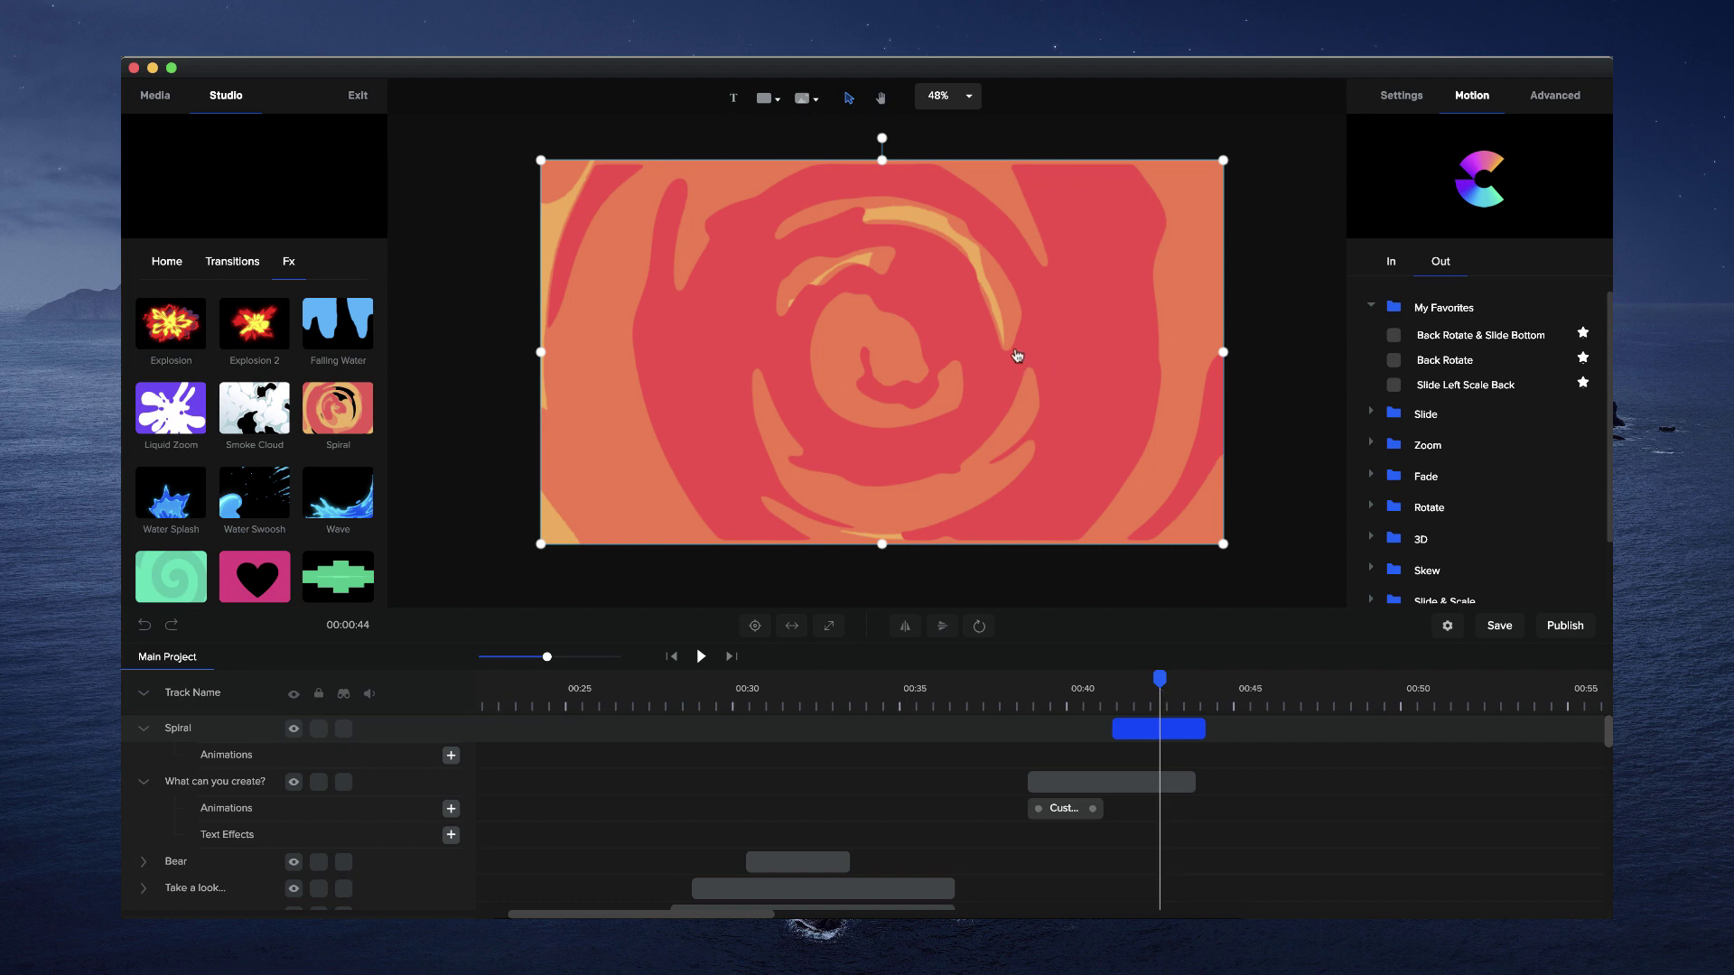
Set the Spiral's Color Rotation to 266° for a purple swirl, then delete the Spiral layer
{"action": "left_click", "coordinate": [1552, 101]}
{"action": "scroll", "coordinate": [1535, 378], "scroll_direction": "down", "scroll_amount": 1}
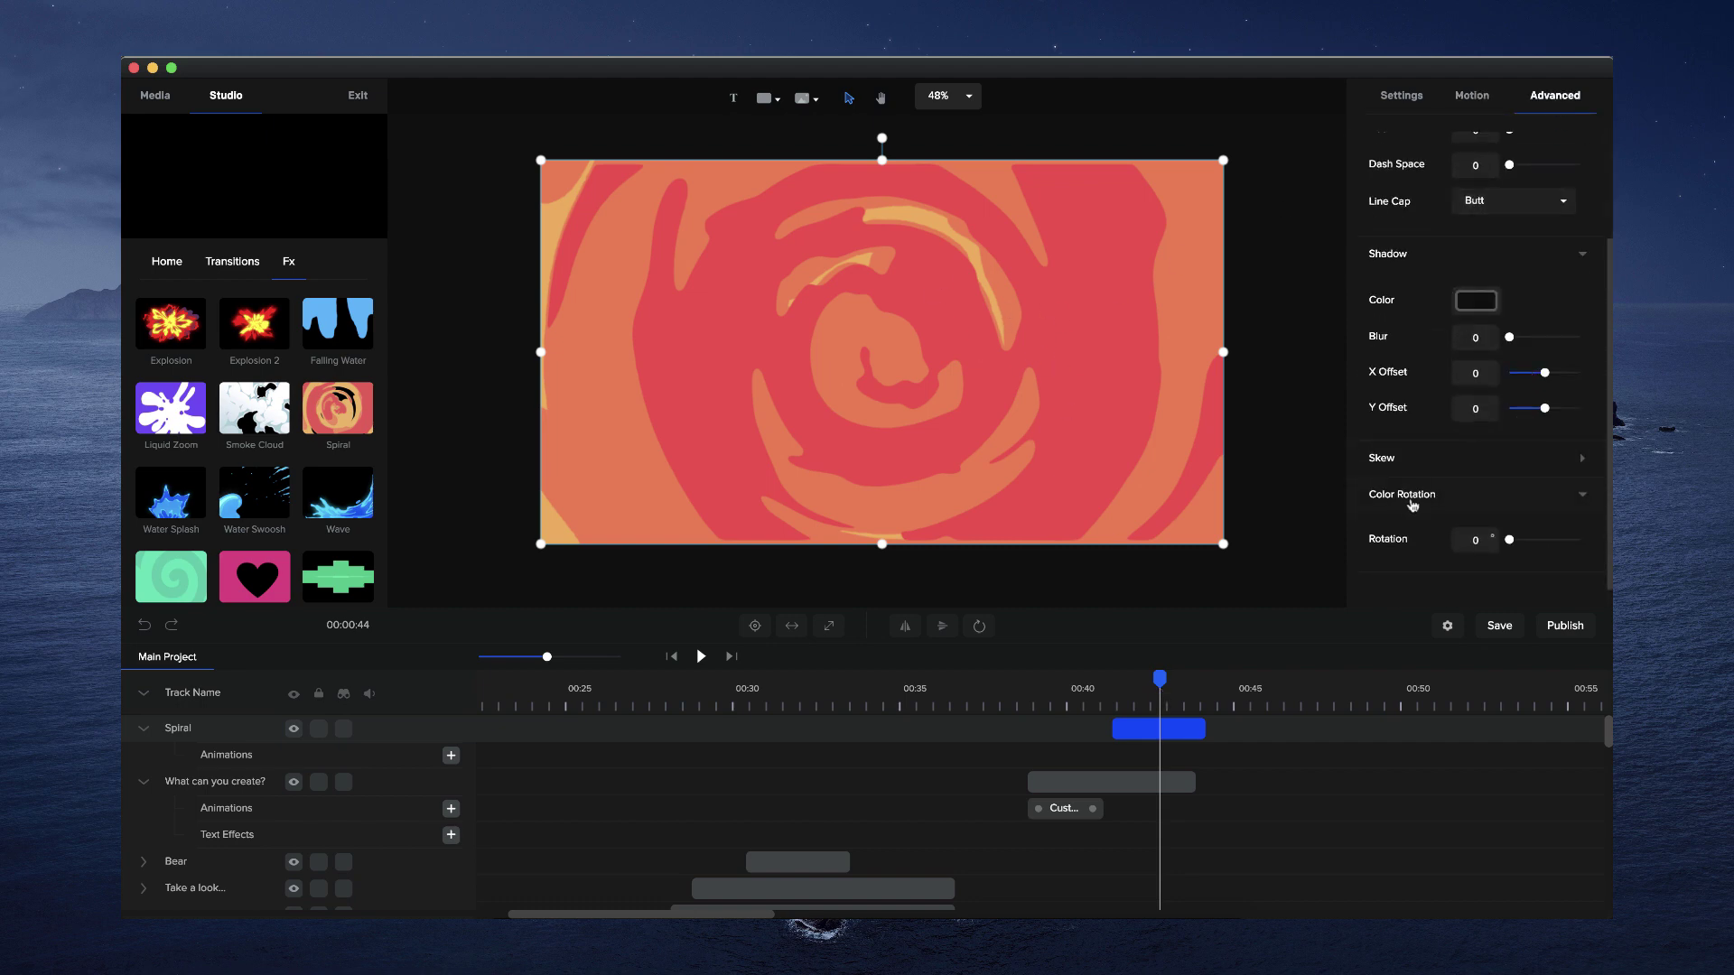
{"action": "left_click_drag", "start_coordinate": [1511, 540], "coordinate": [1559, 540]}
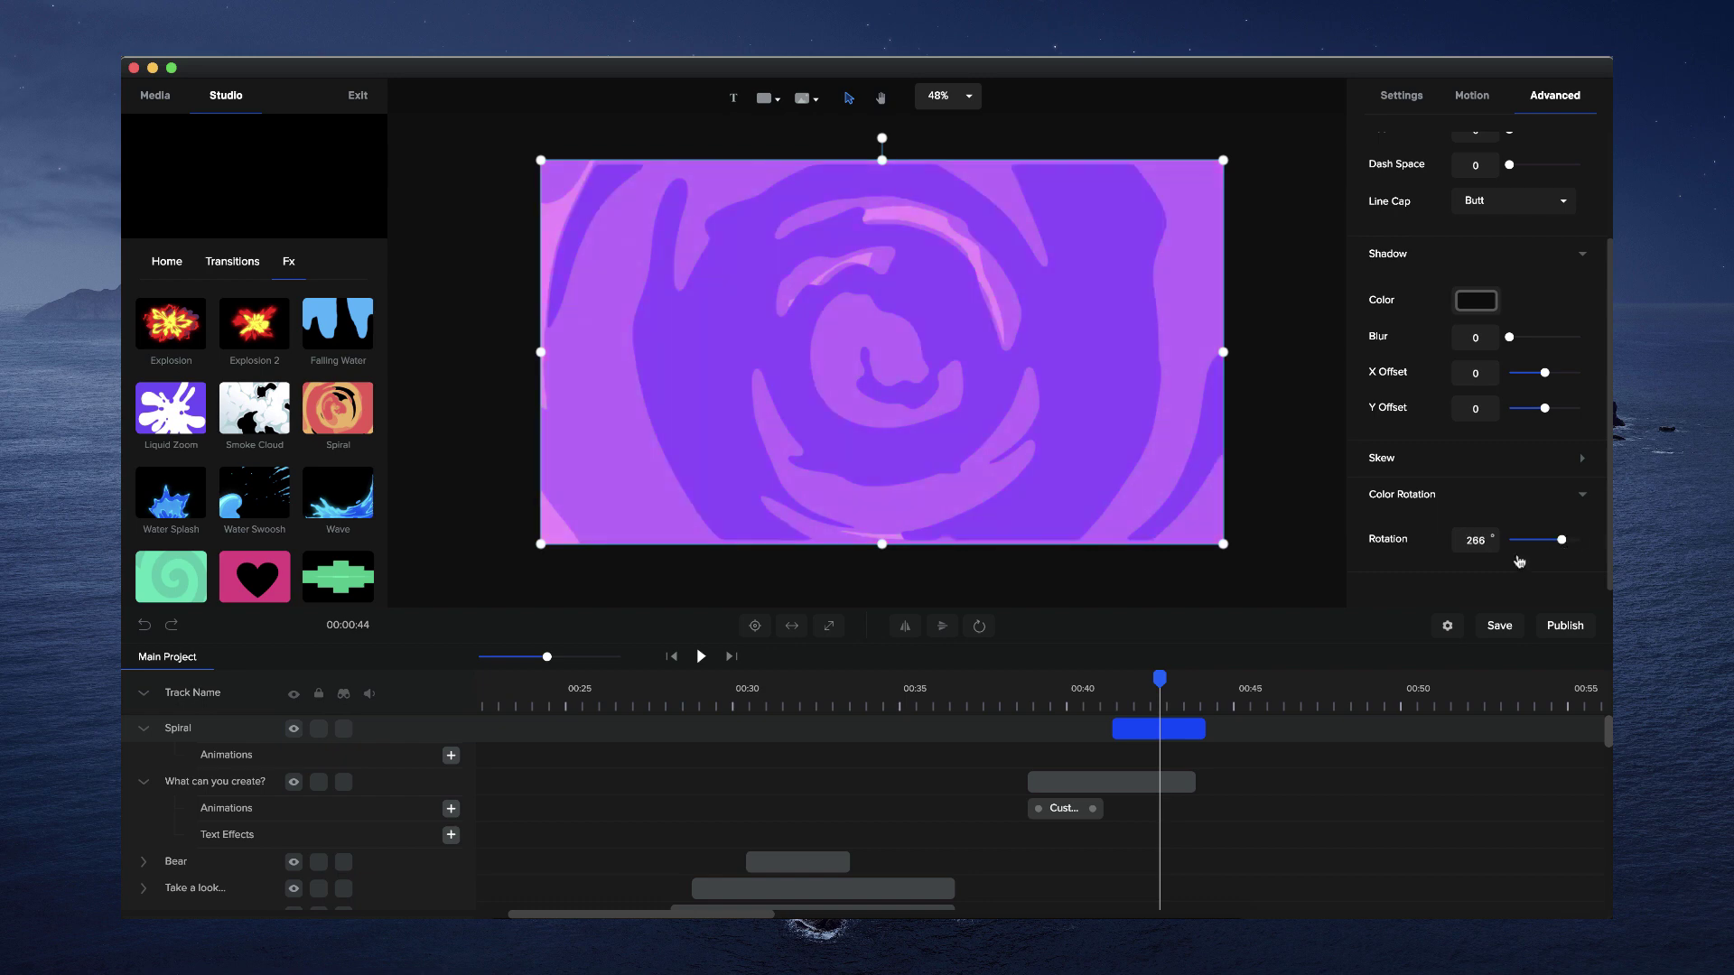
{"action": "left_click_drag", "start_coordinate": [1128, 704], "coordinate": [1111, 704]}
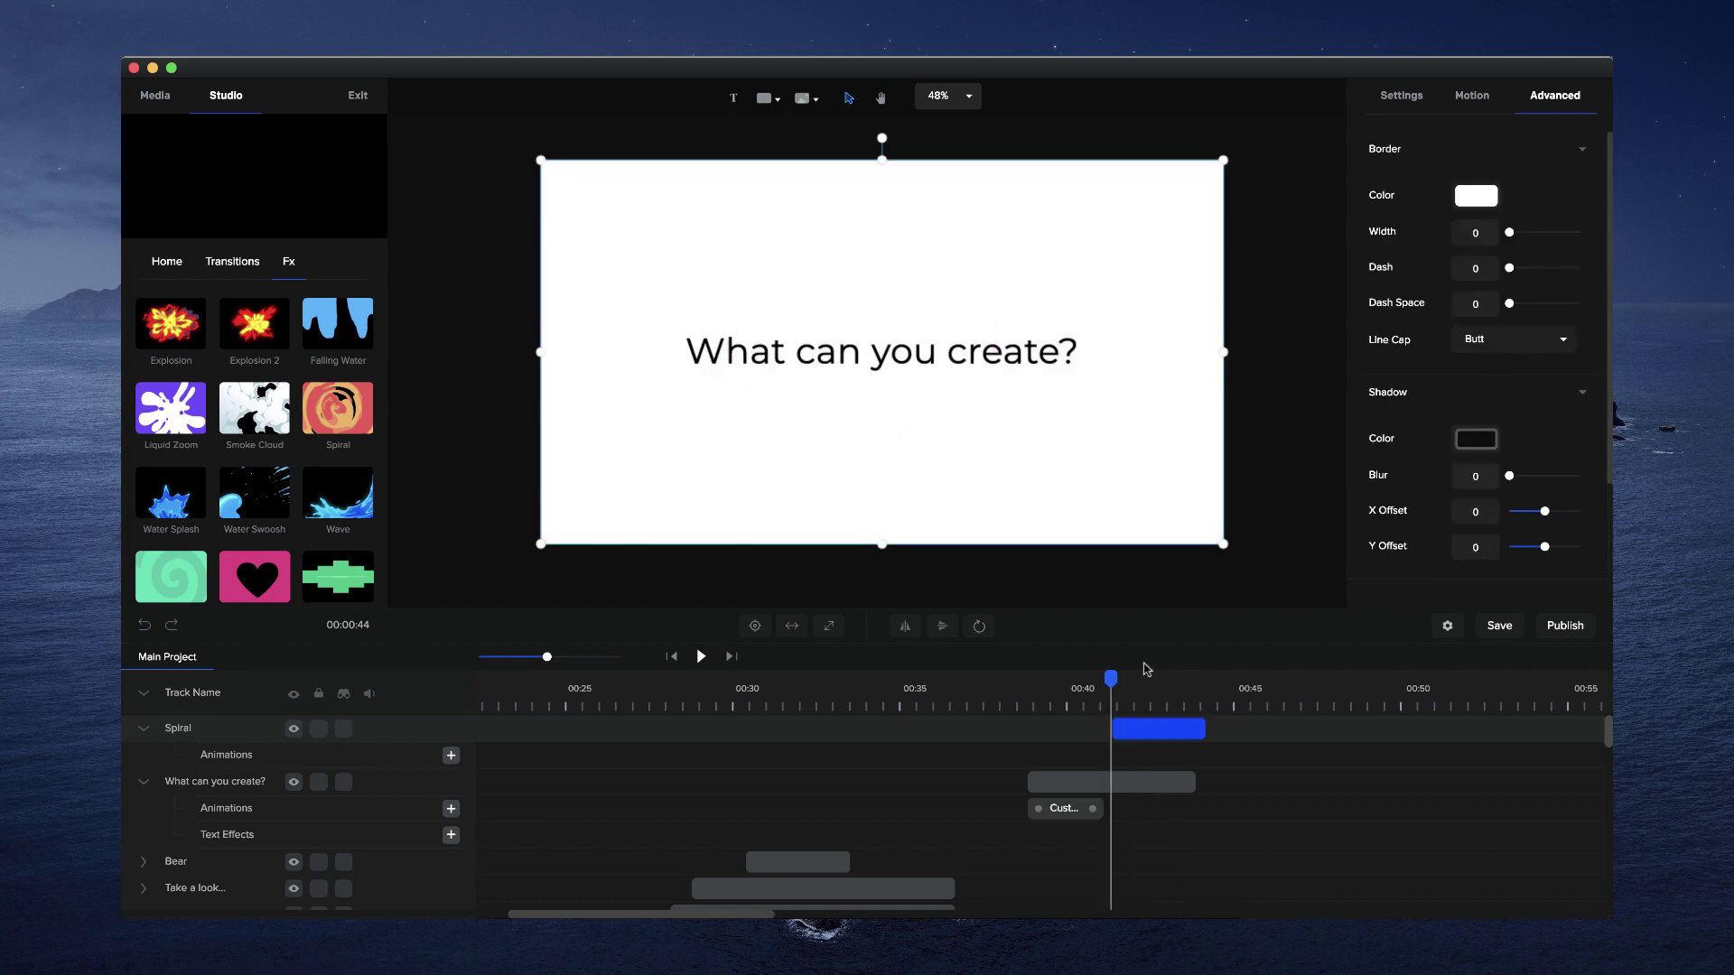
{"action": "key", "text": "Delete"}
{"action": "left_click", "coordinate": [1066, 755]}
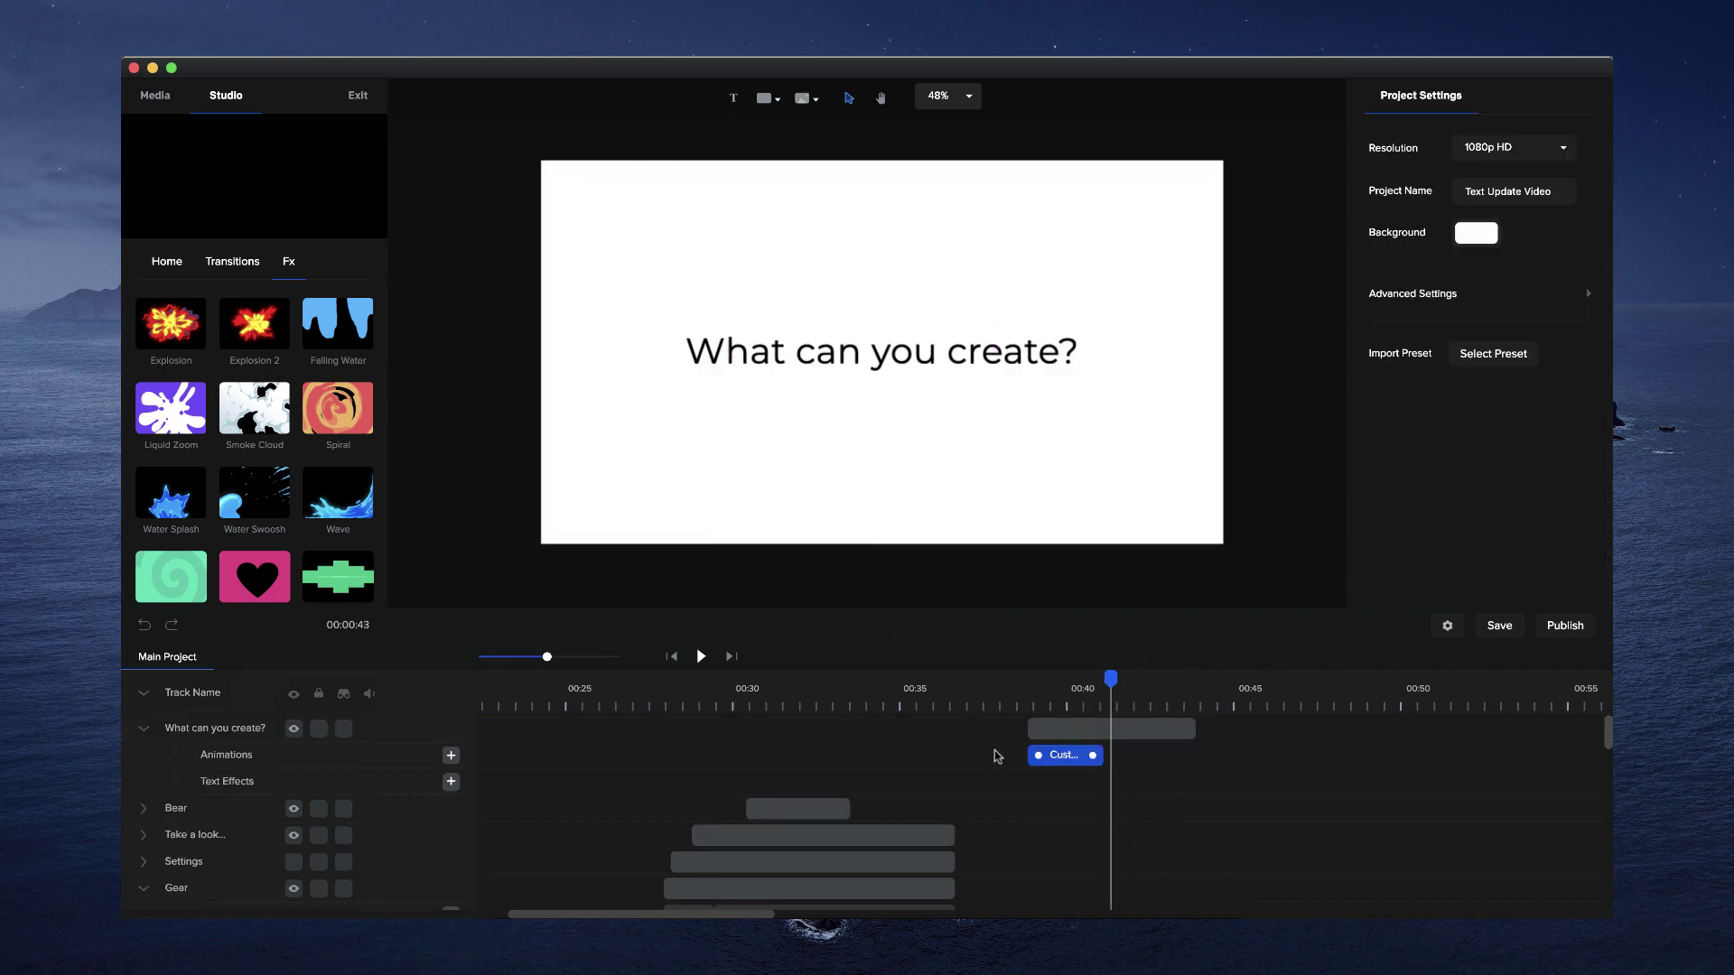
{"action": "left_click", "coordinate": [425, 760]}
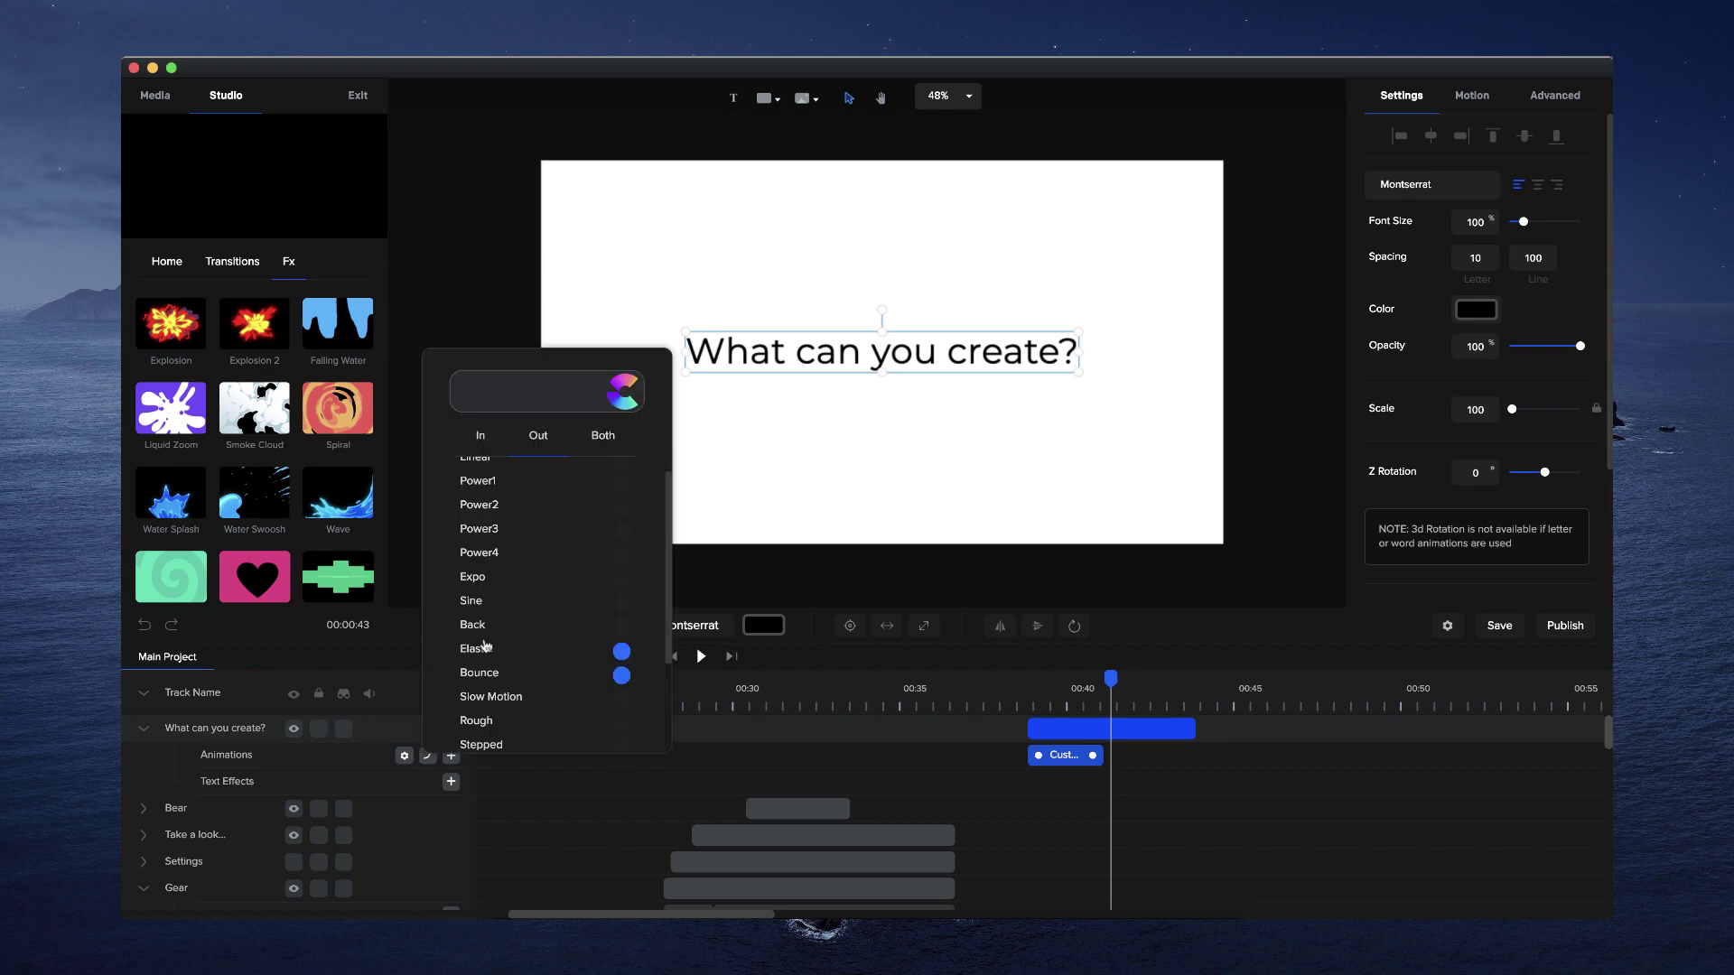
{"action": "scroll", "coordinate": [561, 600], "scroll_direction": "down", "scroll_amount": 2}
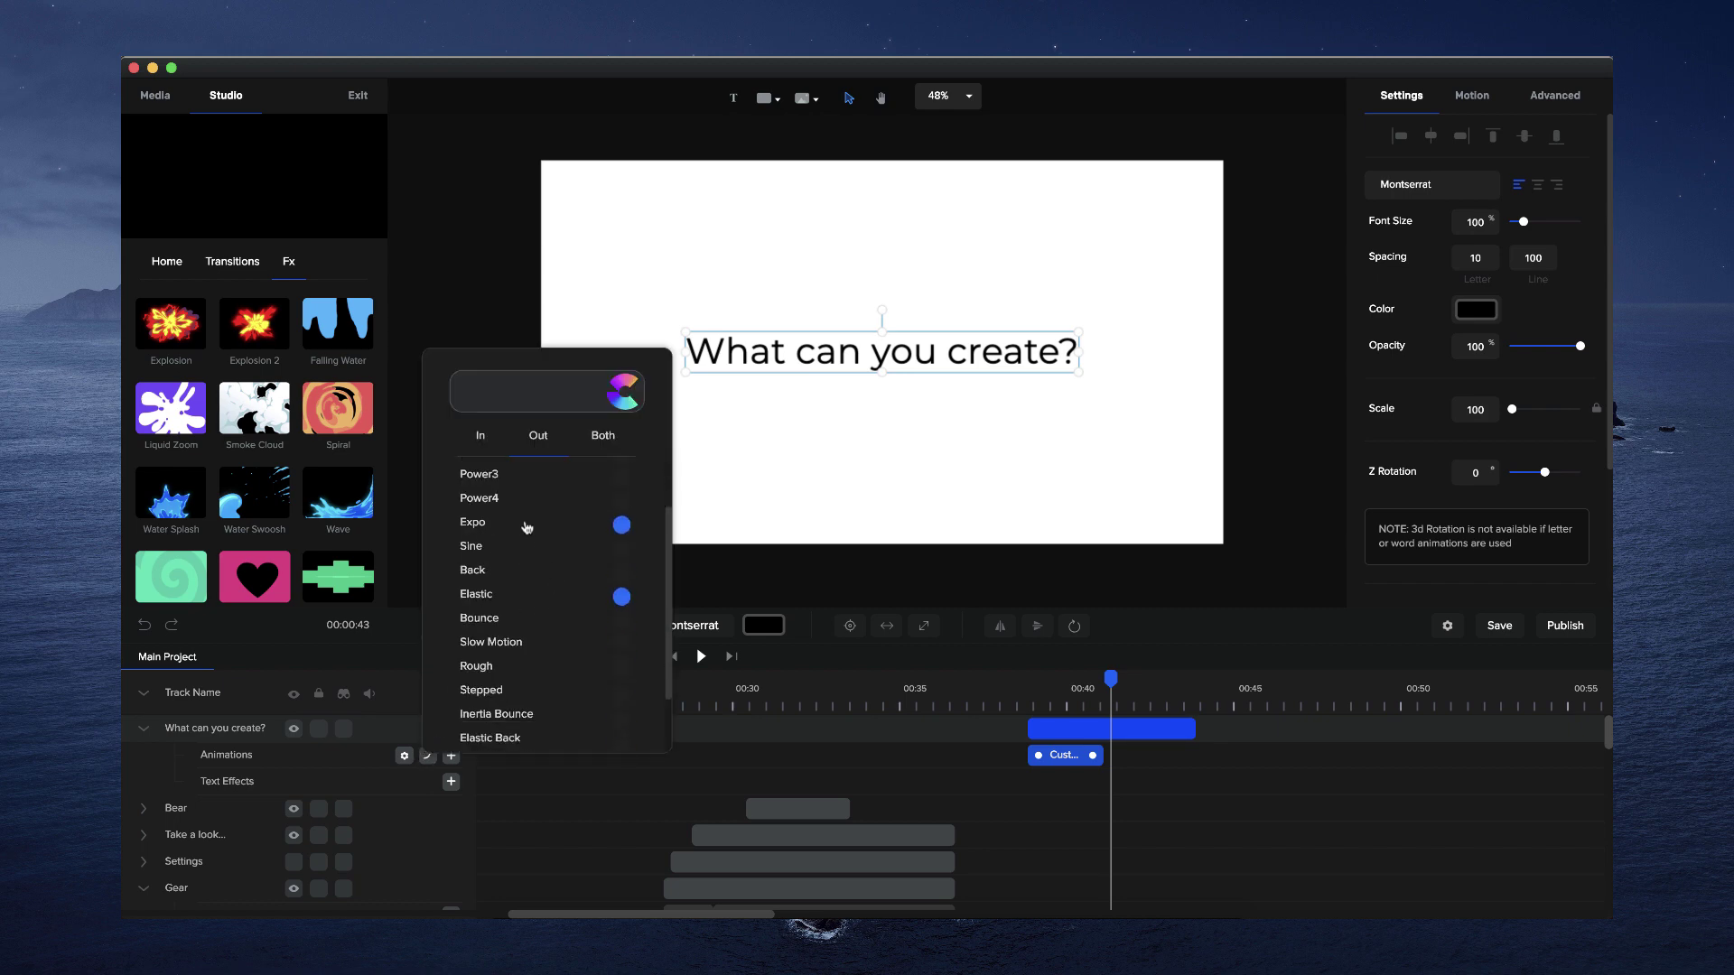
{"action": "scroll", "coordinate": [540, 668], "scroll_direction": "down", "scroll_amount": 1}
{"action": "scroll", "coordinate": [541, 673], "scroll_direction": "down", "scroll_amount": 3}
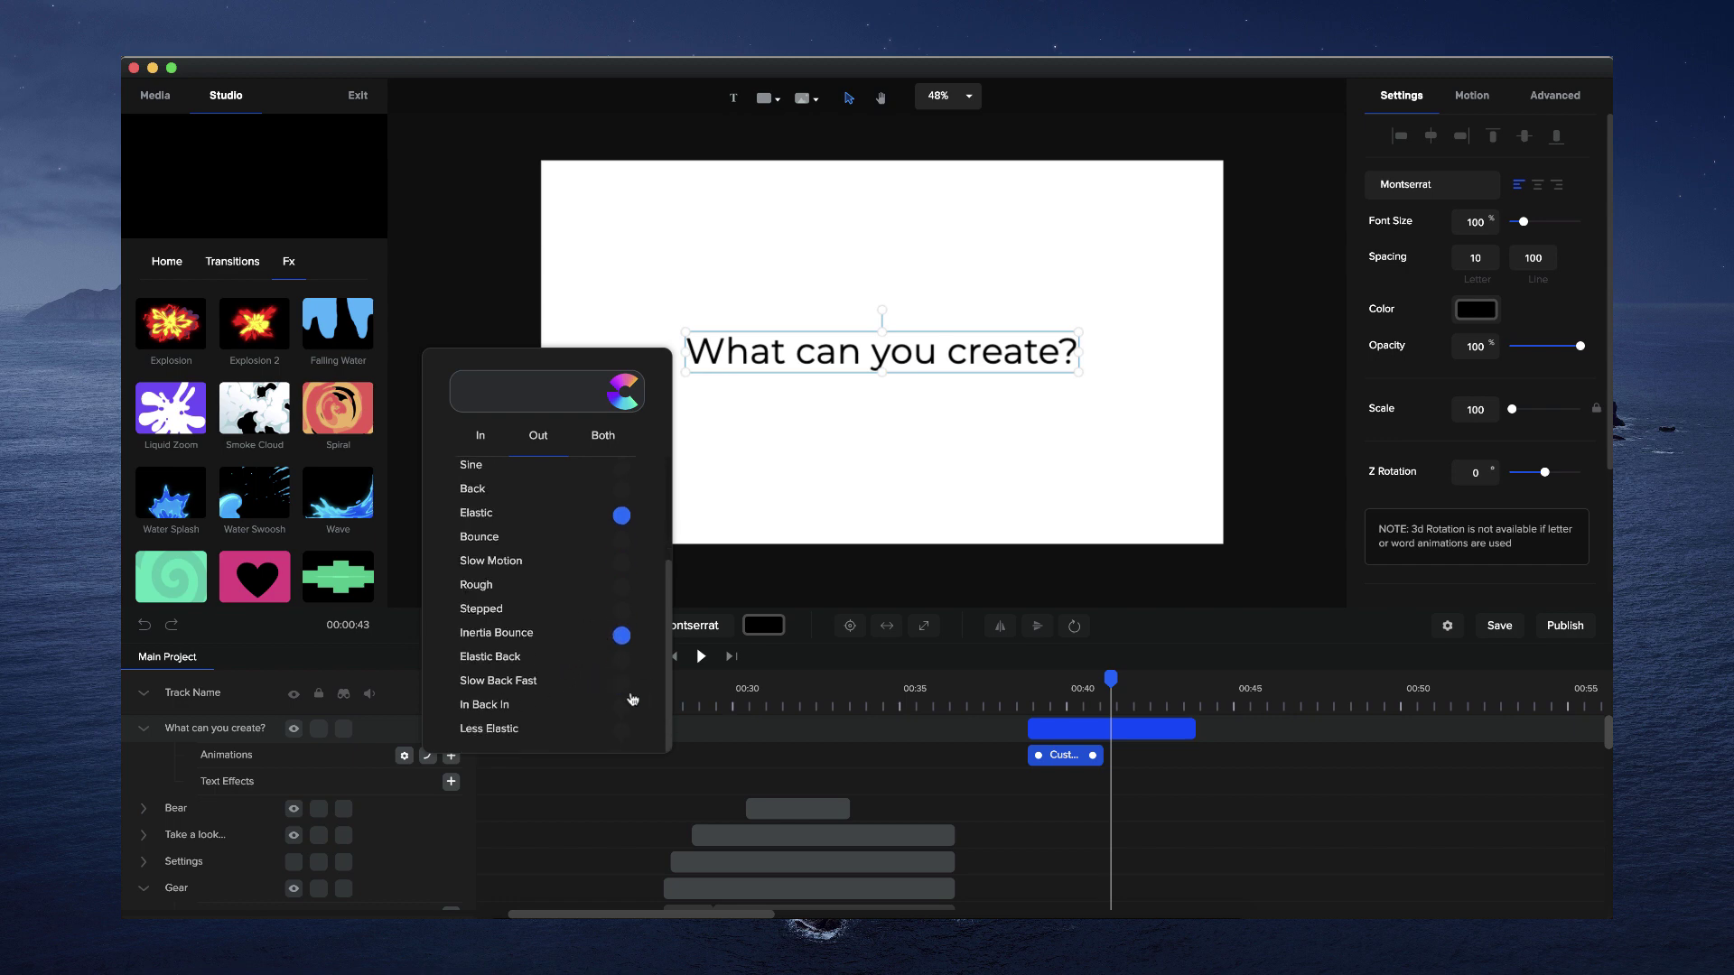
{"action": "scroll", "coordinate": [605, 647], "scroll_direction": "up", "scroll_amount": 6}
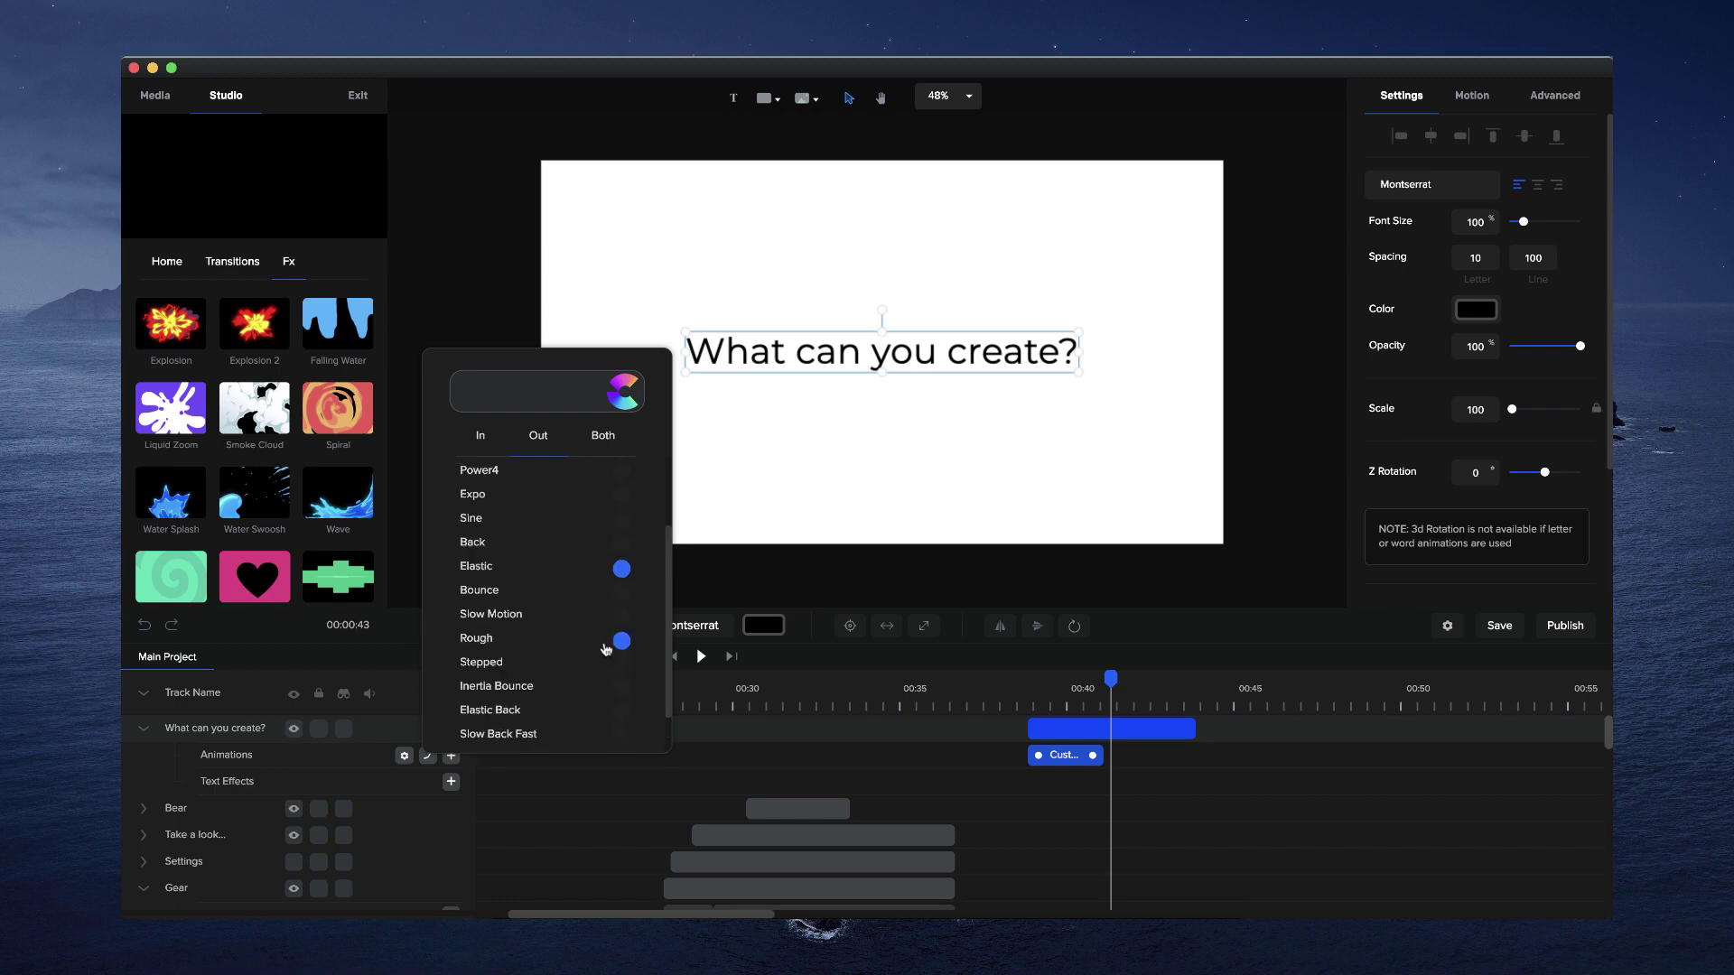
{"action": "left_click_drag", "start_coordinate": [1033, 692], "coordinate": [1120, 695]}
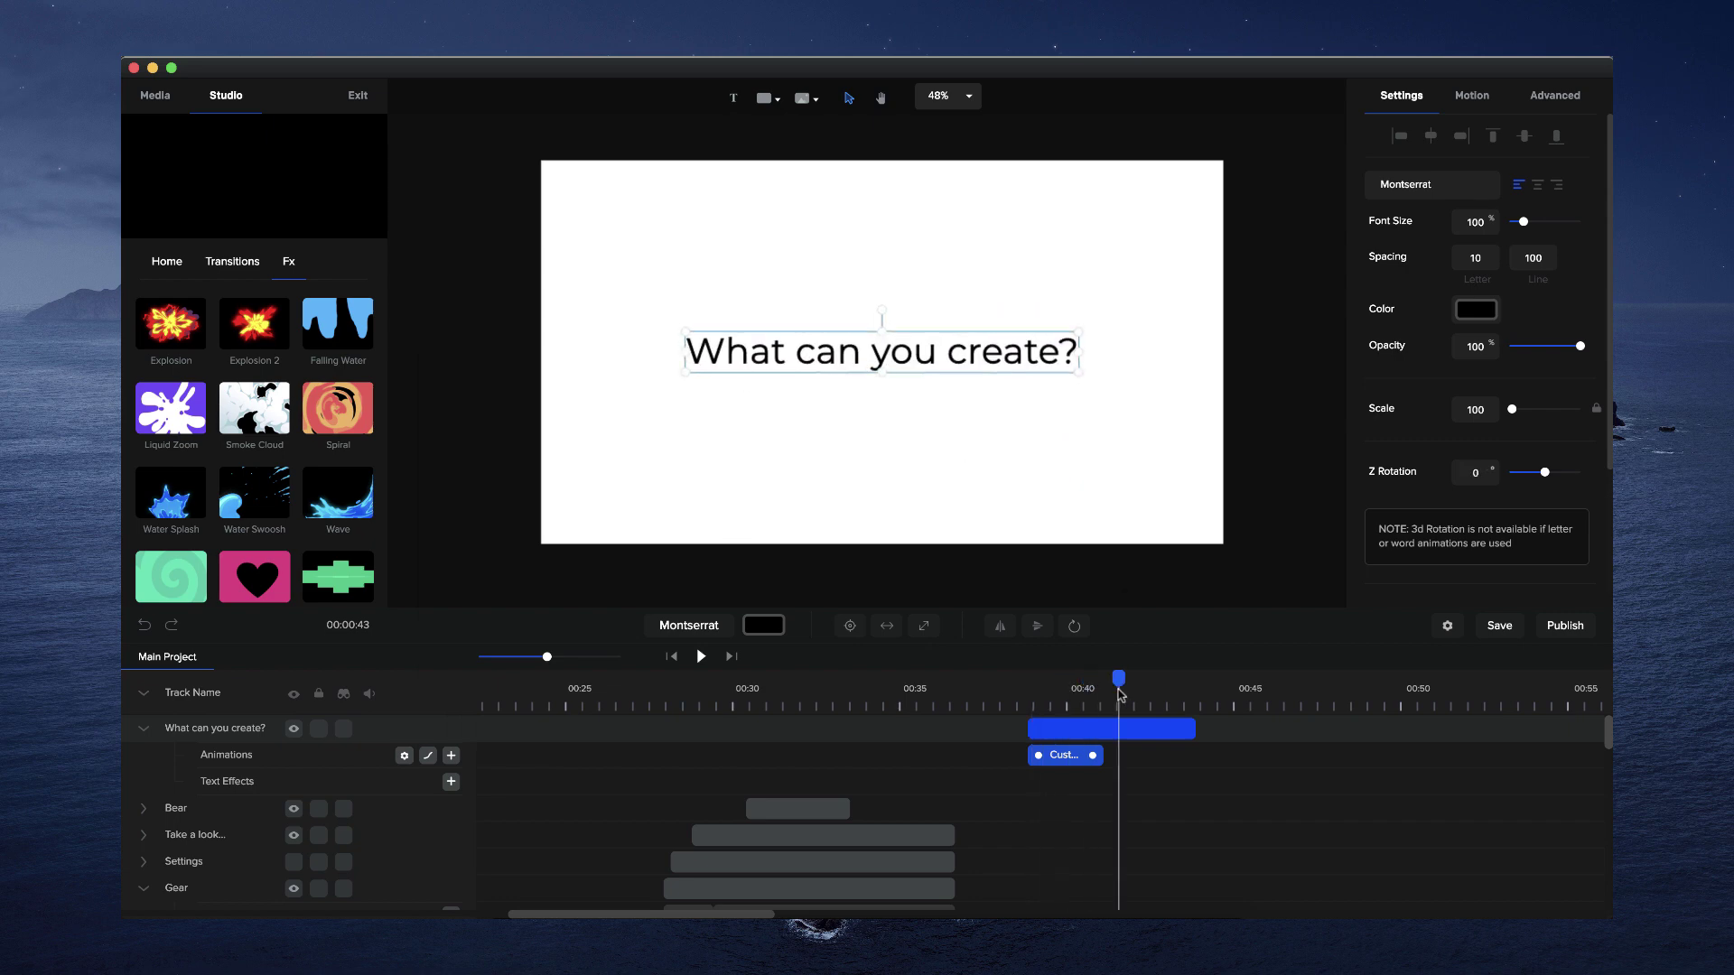